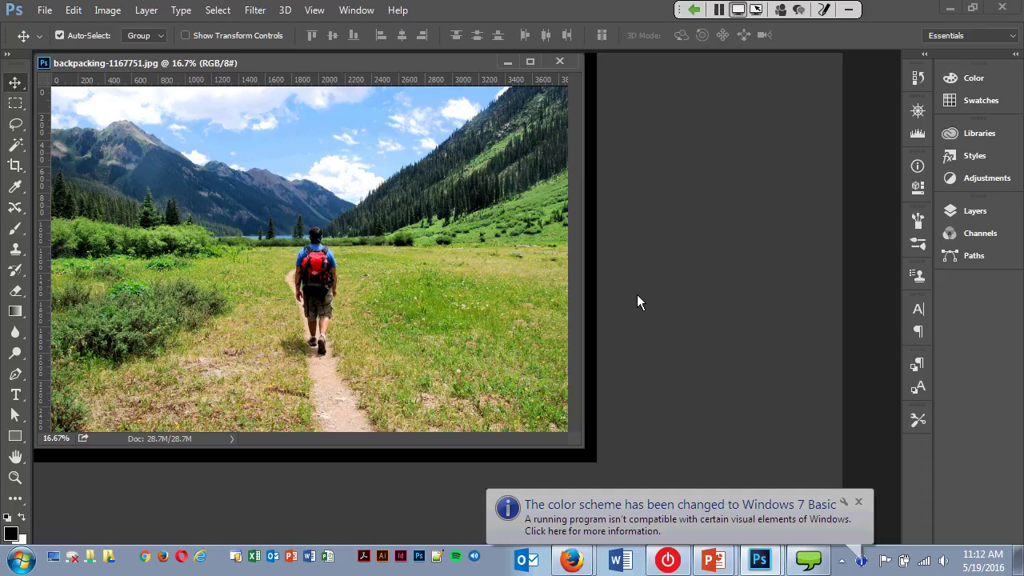
Remove the dirt path below the hiker's feet by painting over it with the Spot Healing Brush at size 105.
{"action": "key", "text": "ctrl+plus"}
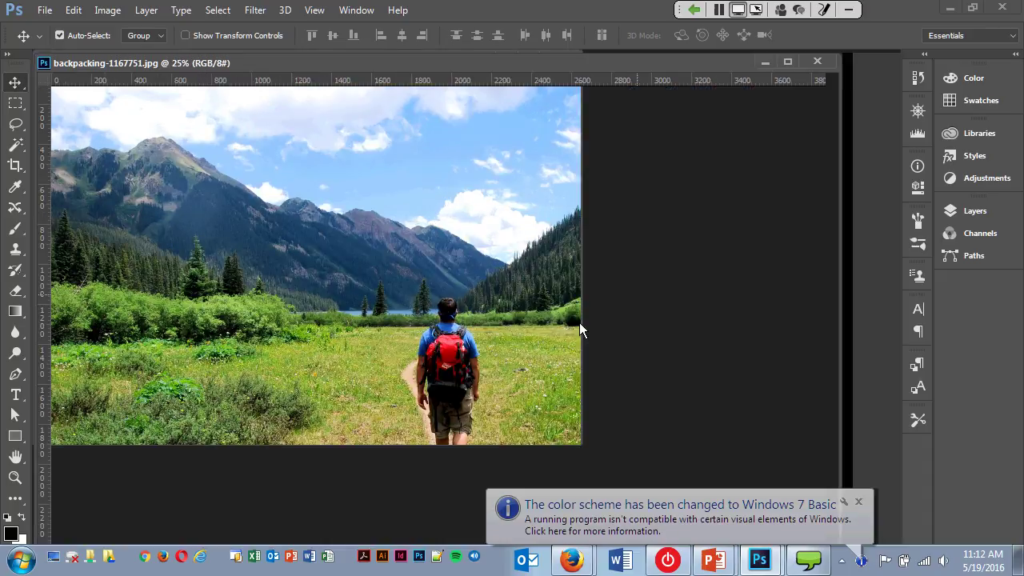
{"action": "key", "text": "ctrl+plus"}
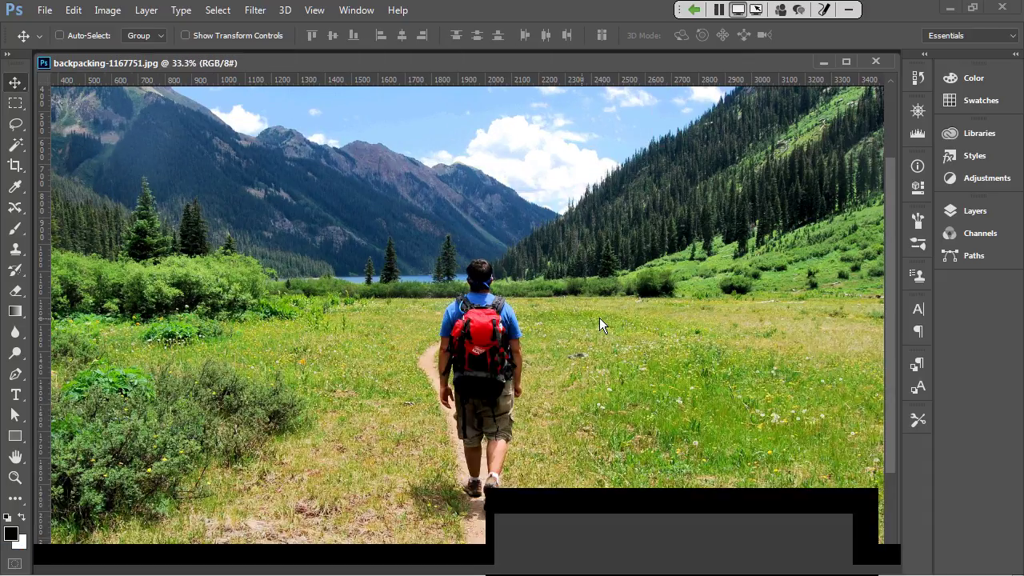
{"action": "scroll", "coordinate": [599, 318], "scroll_direction": "down", "scroll_amount": 1}
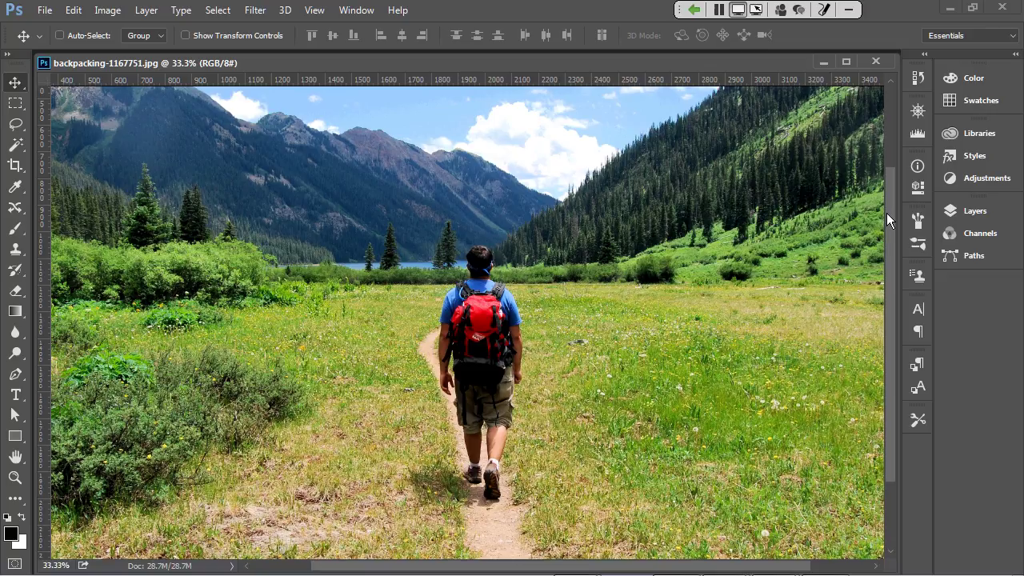
{"action": "left_click_drag", "start_coordinate": [887, 213], "coordinate": [884, 278]}
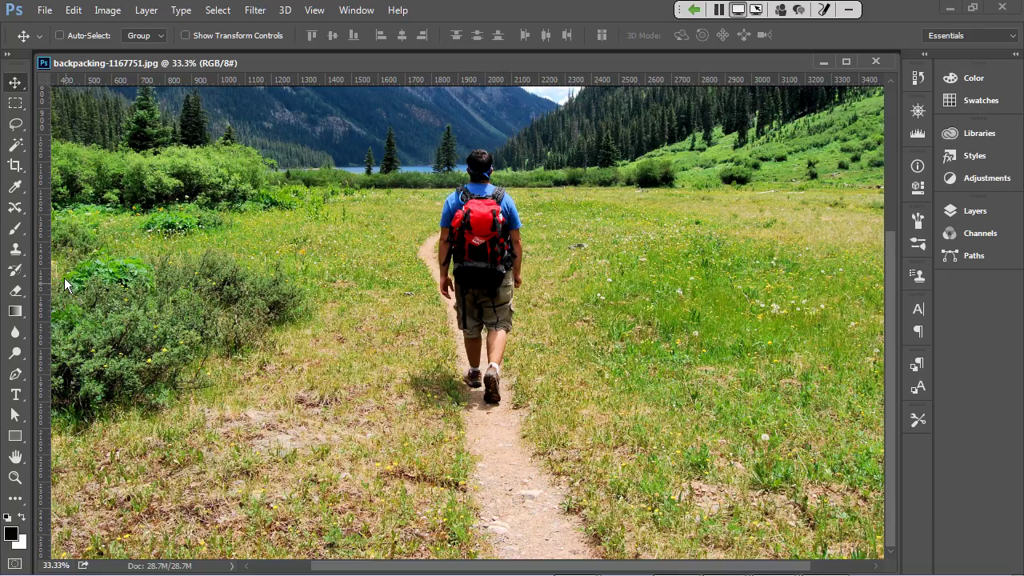
{"action": "left_click", "coordinate": [19, 209]}
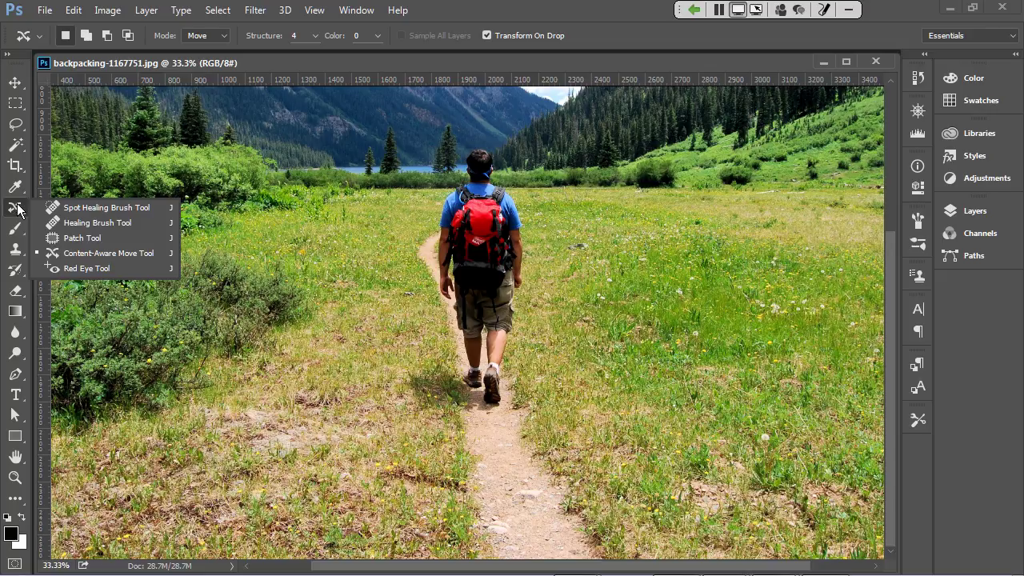
{"action": "left_click", "coordinate": [77, 208]}
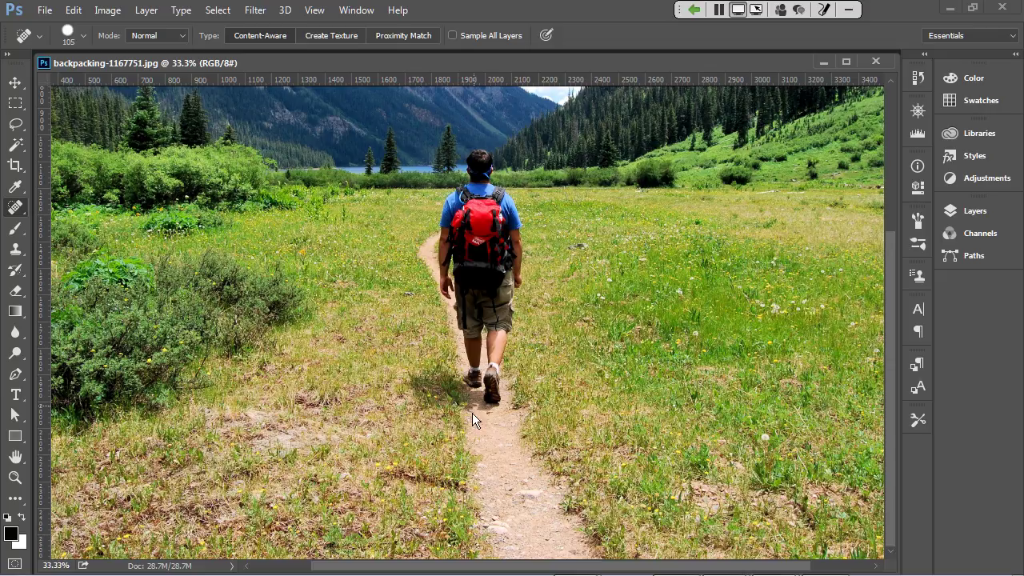
{"action": "mouse_move", "coordinate": [455, 422]}
{"action": "left_mouse_down"}
{"action": "mouse_move", "coordinate": [527, 421]}
{"action": "mouse_move", "coordinate": [540, 466]}
{"action": "mouse_move", "coordinate": [593, 550]}
{"action": "mouse_move", "coordinate": [556, 467]}
{"action": "mouse_move", "coordinate": [485, 446]}
{"action": "mouse_move", "coordinate": [472, 500]}
{"action": "mouse_move", "coordinate": [500, 552]}
{"action": "mouse_move", "coordinate": [571, 554]}
{"action": "mouse_move", "coordinate": [512, 468]}
{"action": "mouse_move", "coordinate": [486, 461]}
{"action": "mouse_move", "coordinate": [509, 520]}
{"action": "mouse_move", "coordinate": [532, 525]}
{"action": "mouse_move", "coordinate": [507, 478]}
{"action": "left_mouse_up"}
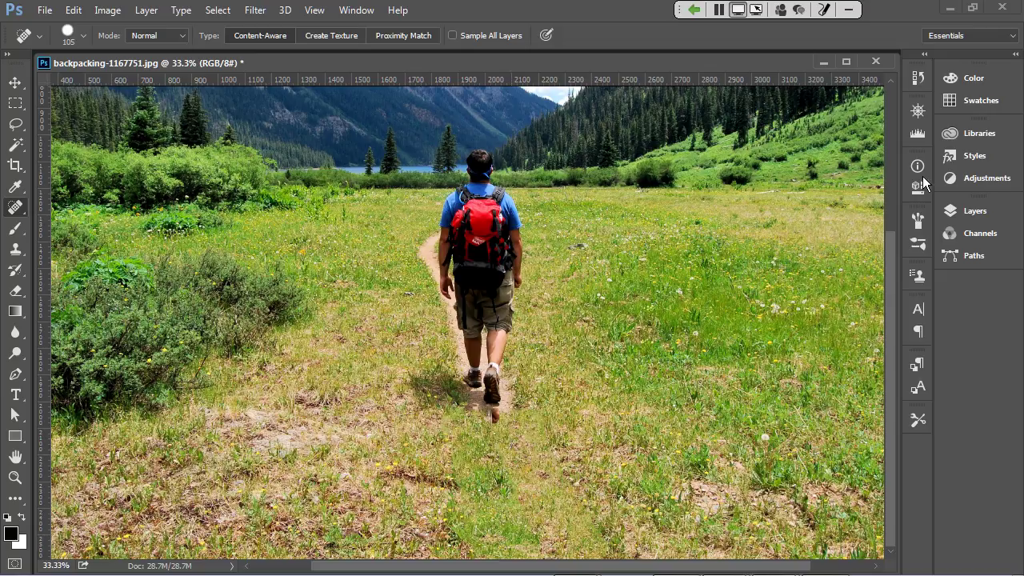
Close the backpacking photo without saving and open mountains-977884.jpg.
{"action": "left_click", "coordinate": [875, 62]}
{"action": "left_click", "coordinate": [517, 233]}
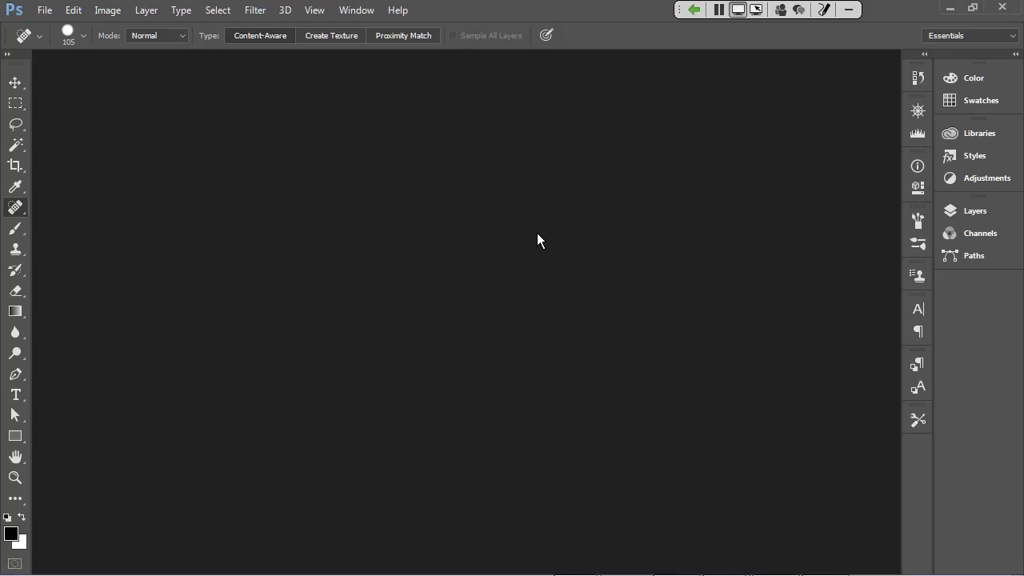
{"action": "left_click", "coordinate": [44, 10]}
{"action": "left_click", "coordinate": [49, 41]}
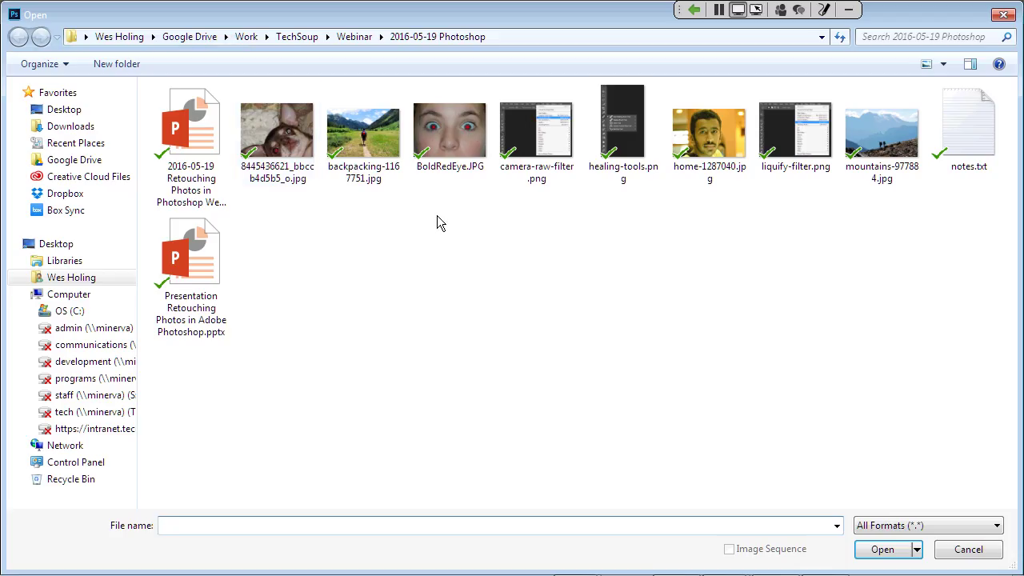
{"action": "left_click", "coordinate": [853, 164]}
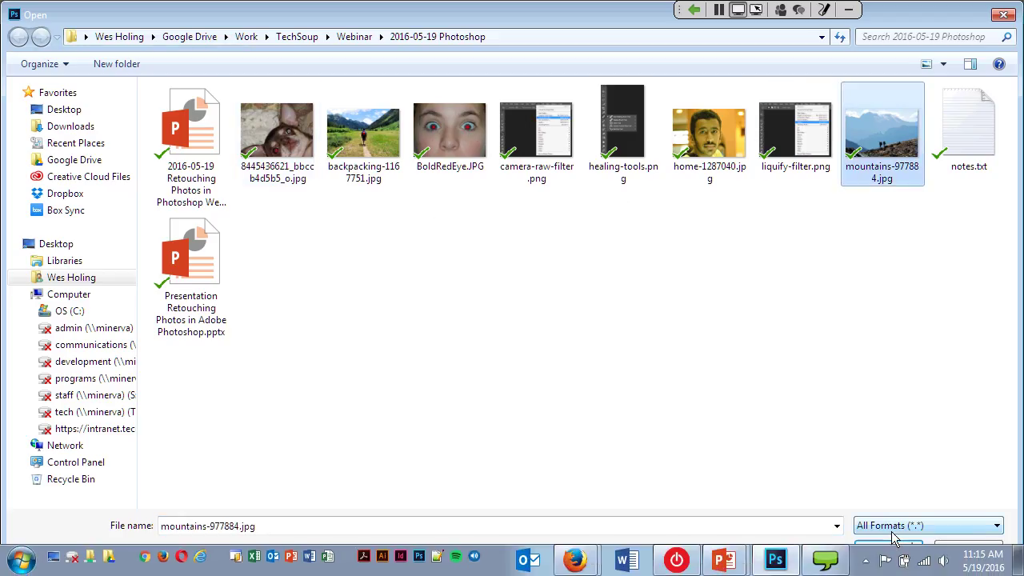
{"action": "left_click", "coordinate": [890, 551]}
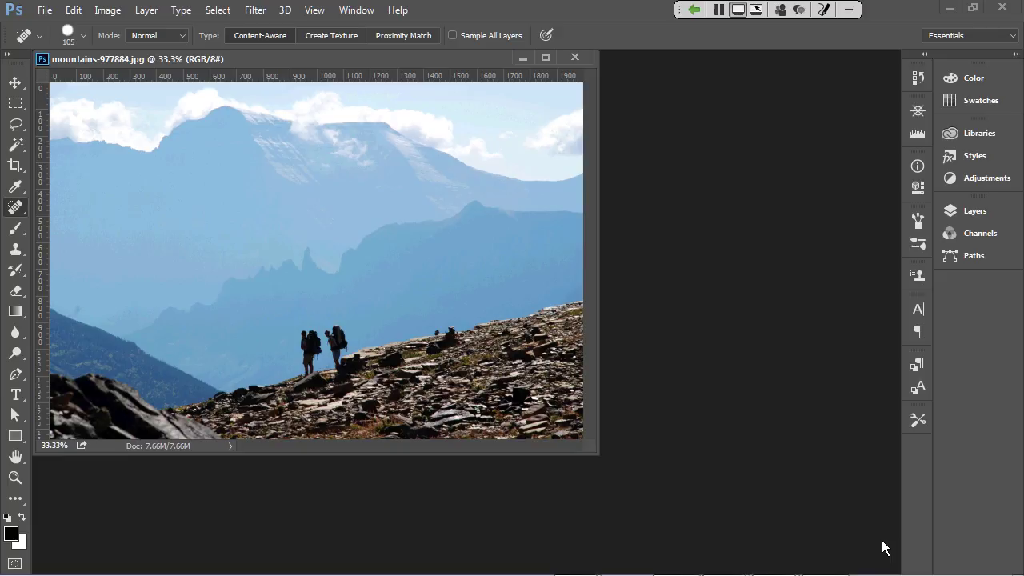
Show the two hikers at 100% zoom and choose the Content-Aware Move tool.
{"action": "key", "text": "ctrl+plus"}
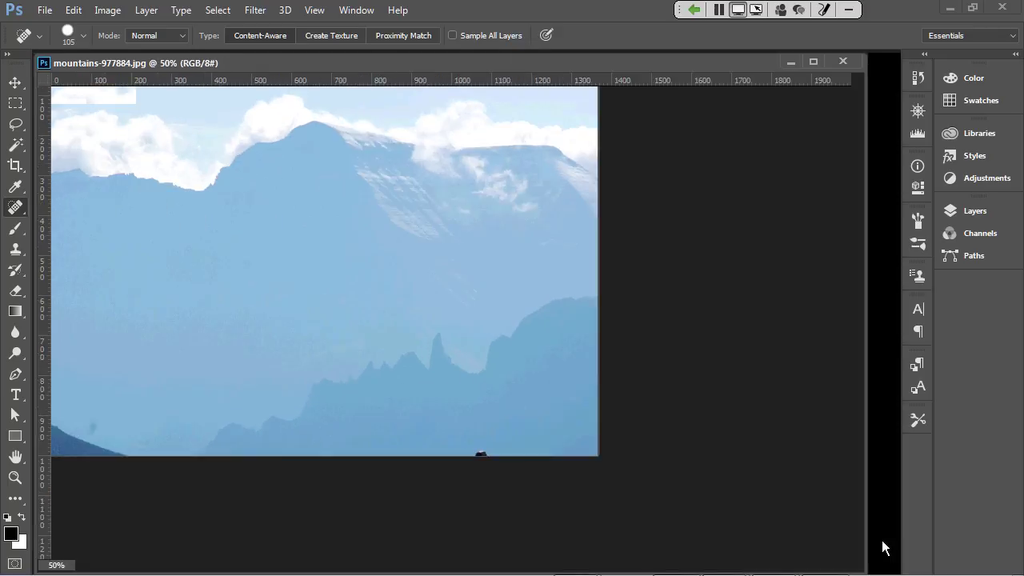
{"action": "key", "text": "ctrl+plus"}
{"action": "key", "text": "ctrl+plus"}
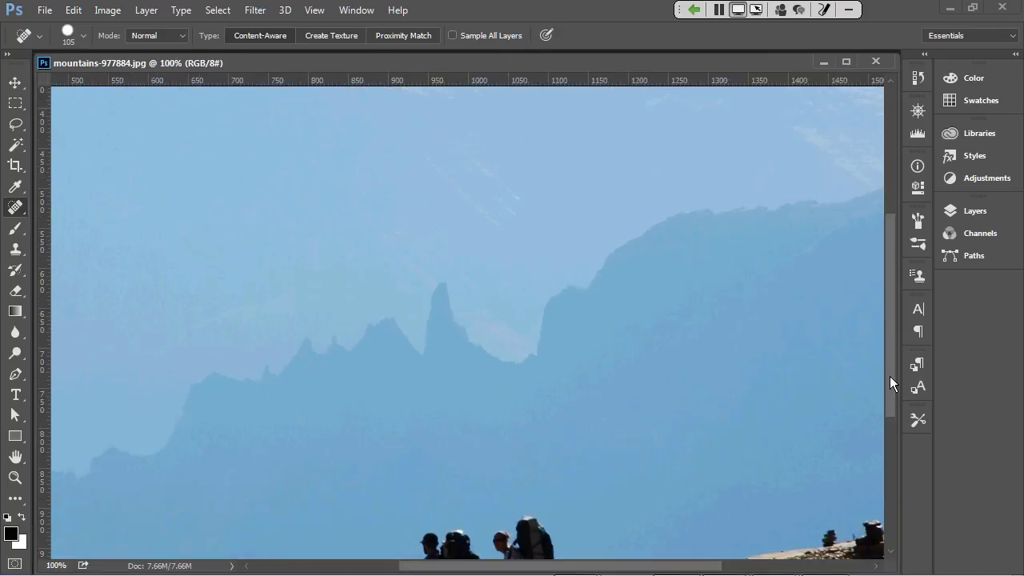
{"action": "left_click_drag", "start_coordinate": [889, 376], "coordinate": [895, 479]}
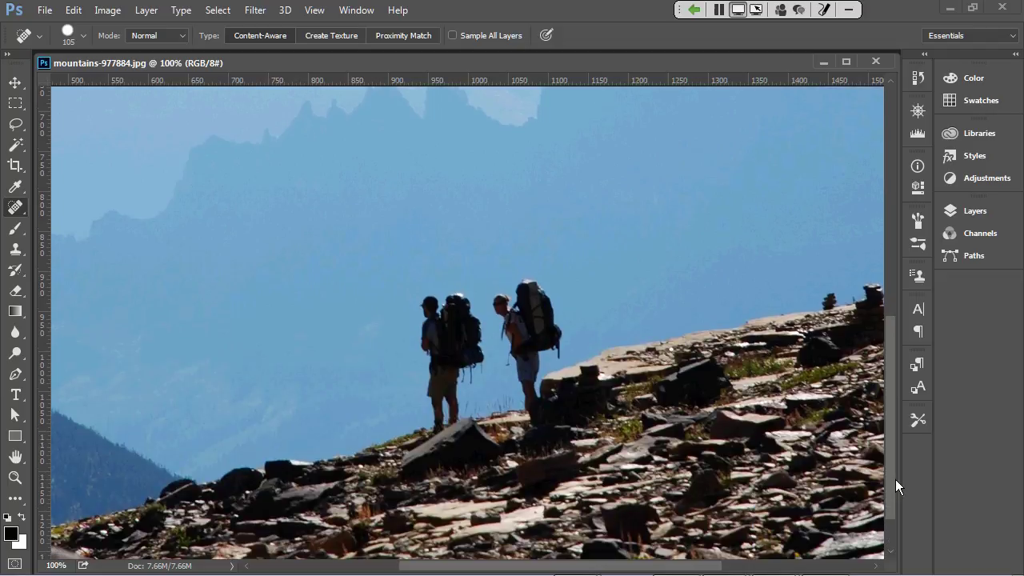
{"action": "right_click", "coordinate": [21, 212]}
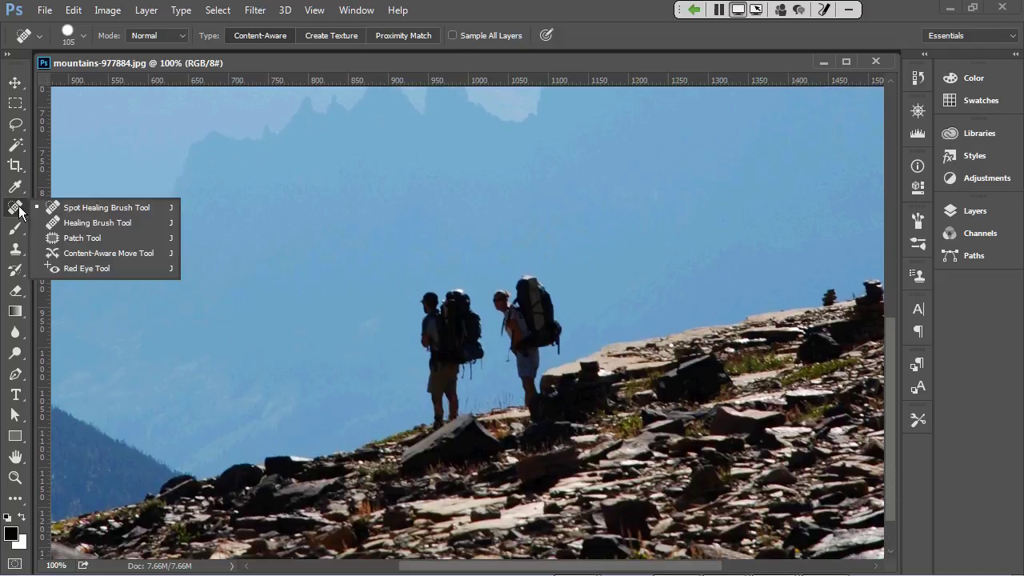
{"action": "left_click", "coordinate": [114, 253]}
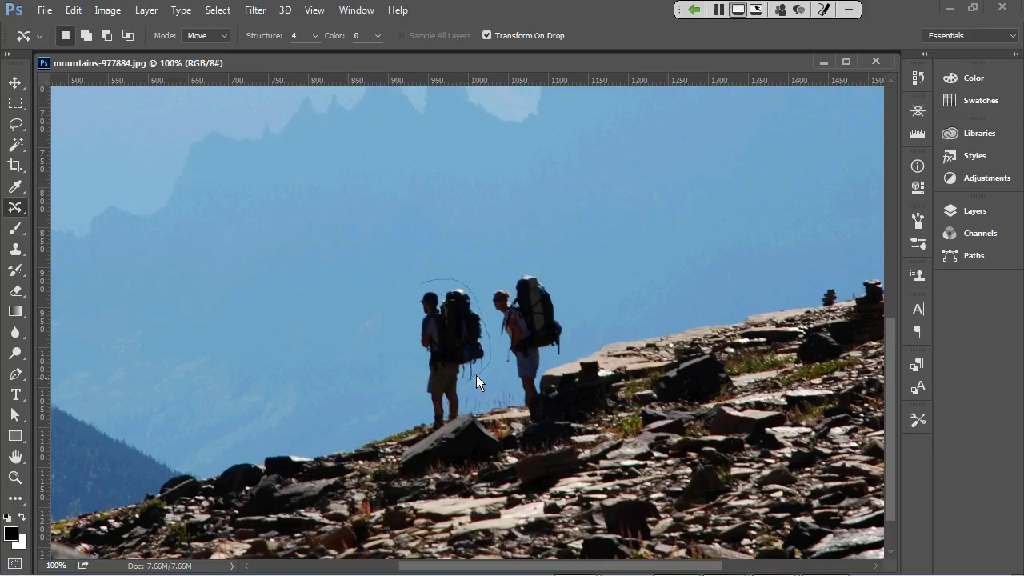
Outline the left hiker, move the figure down the slope away from the other hiker, apply it and deselect.
{"action": "mouse_move", "coordinate": [476, 375]}
{"action": "left_mouse_down"}
{"action": "mouse_move", "coordinate": [463, 414]}
{"action": "mouse_move", "coordinate": [437, 424]}
{"action": "mouse_move", "coordinate": [423, 406]}
{"action": "mouse_move", "coordinate": [416, 332]}
{"action": "mouse_move", "coordinate": [423, 280]}
{"action": "left_mouse_up"}
{"action": "left_click_drag", "start_coordinate": [438, 329], "coordinate": [360, 356]}
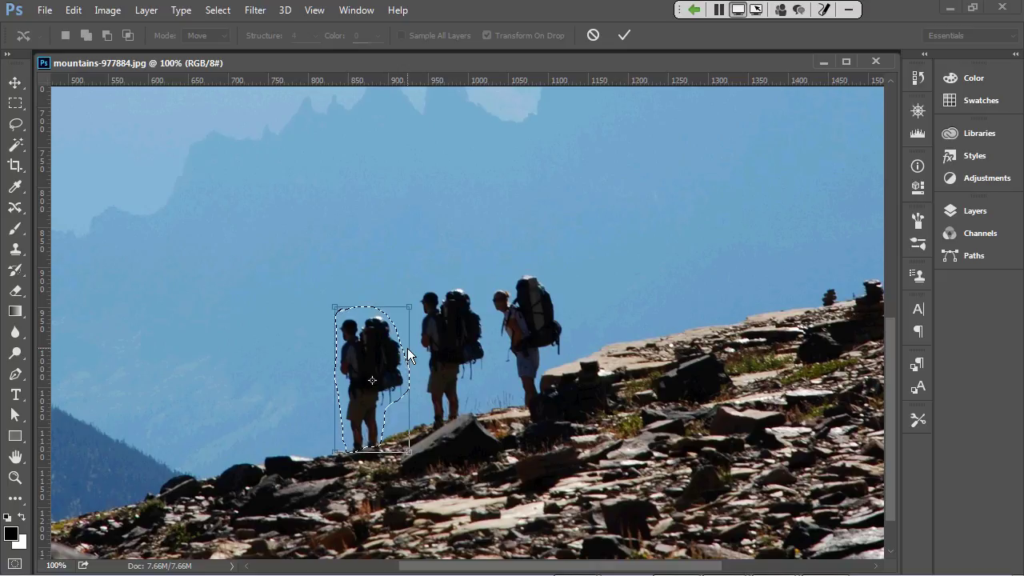
{"action": "key", "text": "Return"}
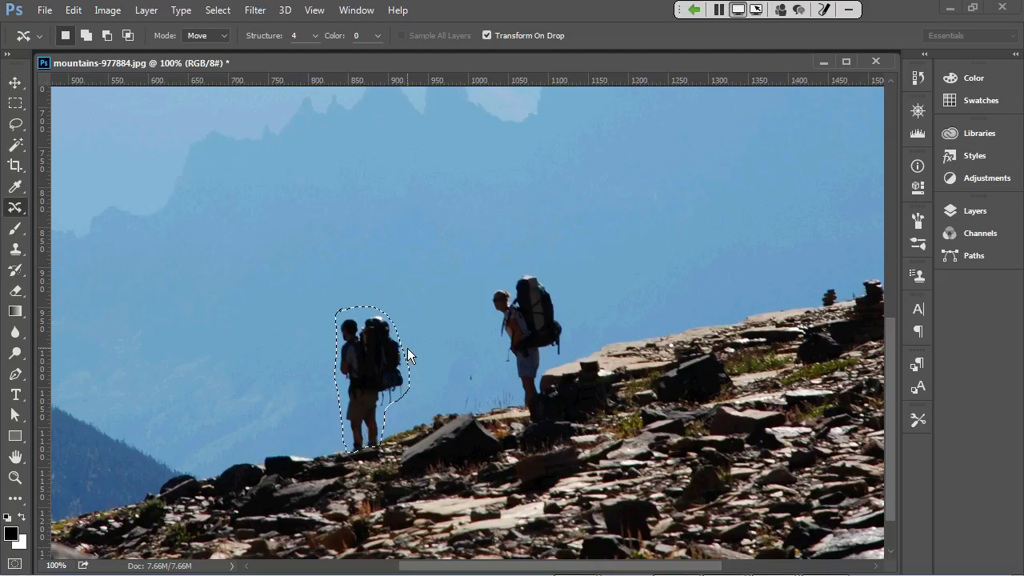
{"action": "key", "text": "ctrl+d"}
Undo the content-aware move of the left hiker and clear the selection.
{"action": "left_click", "coordinate": [72, 10]}
{"action": "left_click", "coordinate": [111, 54]}
{"action": "key", "text": "ctrl+d"}
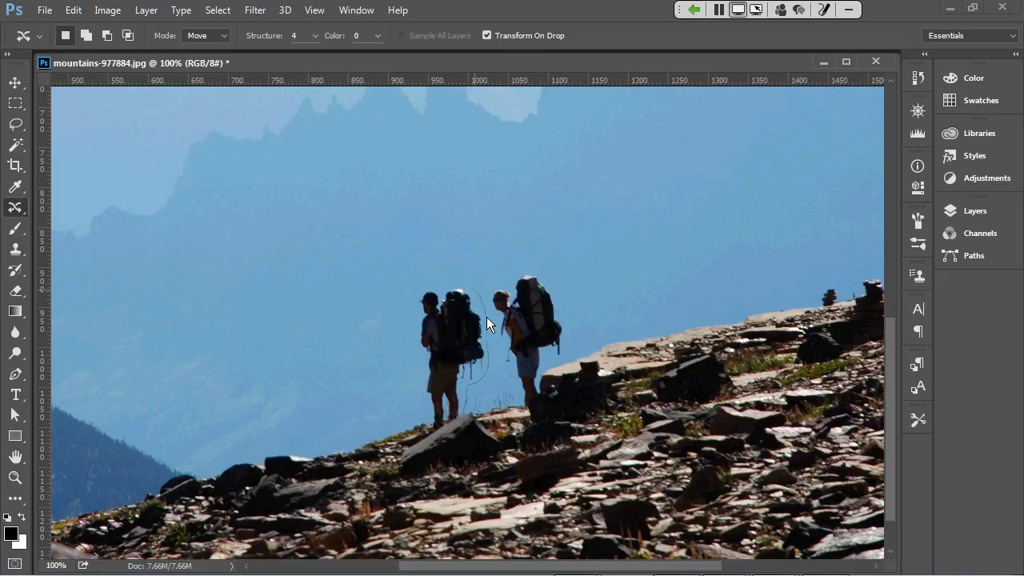
Outline the left hiker with a looser margin, relocate the figure farther down the ridge with Content-Aware Move, and deselect.
{"action": "left_click_drag", "start_coordinate": [487, 316], "coordinate": [435, 286]}
{"action": "left_click_drag", "start_coordinate": [463, 411], "coordinate": [461, 416]}
{"action": "left_click_drag", "start_coordinate": [403, 388], "coordinate": [352, 403]}
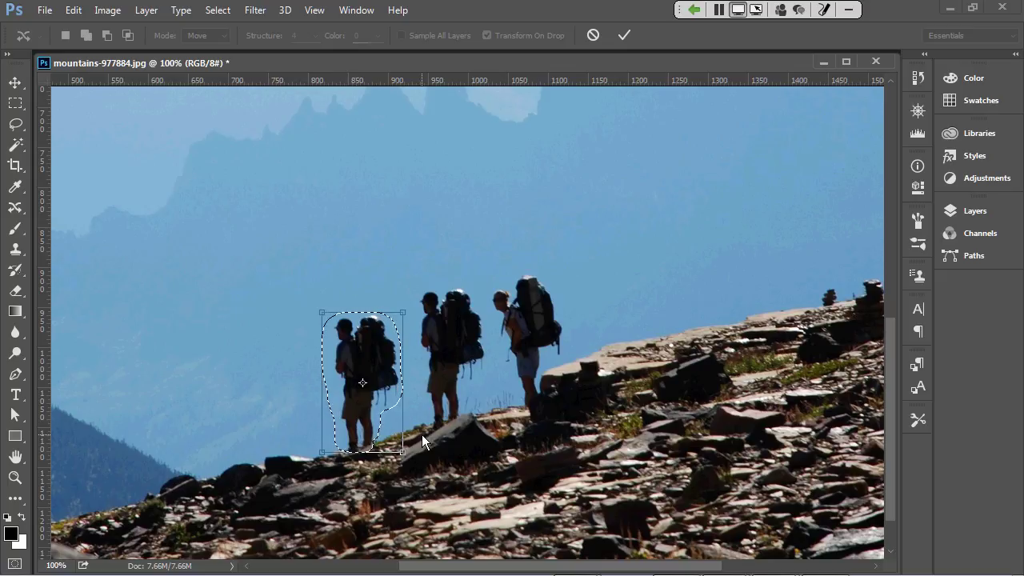
{"action": "key", "text": "Return"}
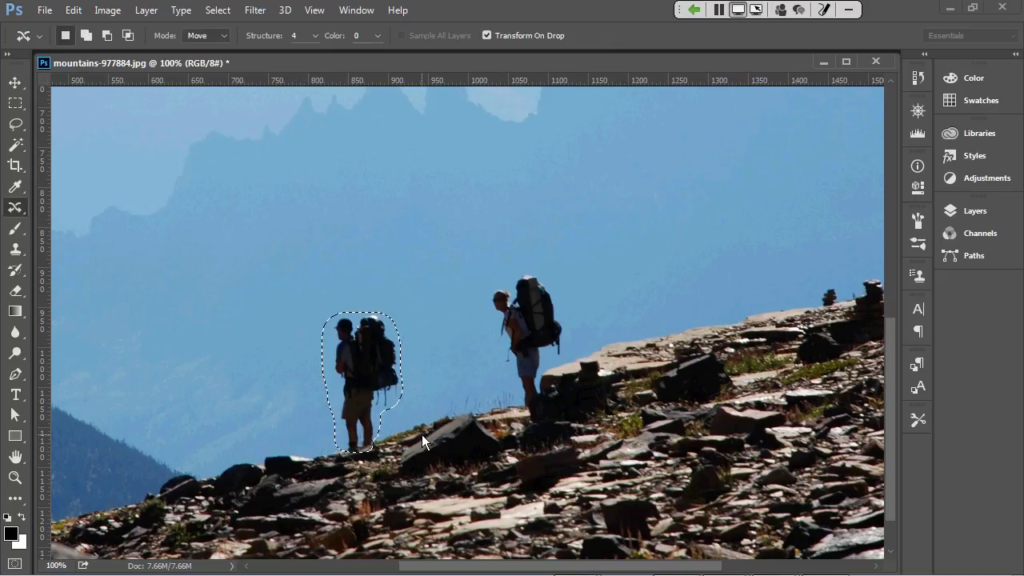
{"action": "key", "text": "ctrl+d"}
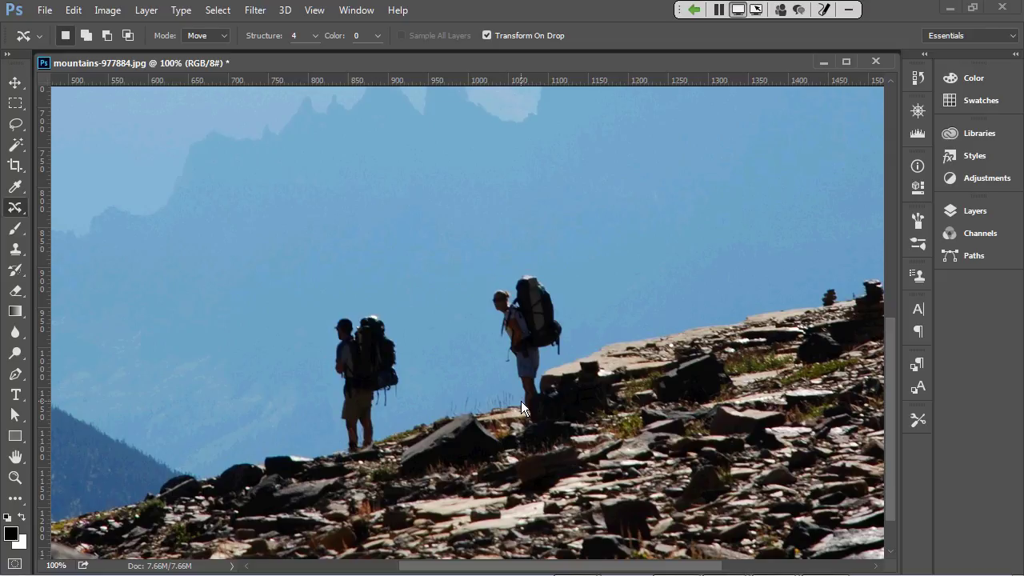
Check the mountain photo's pixel dimensions and resolution in Image Size without changing them.
{"action": "left_click", "coordinate": [107, 9]}
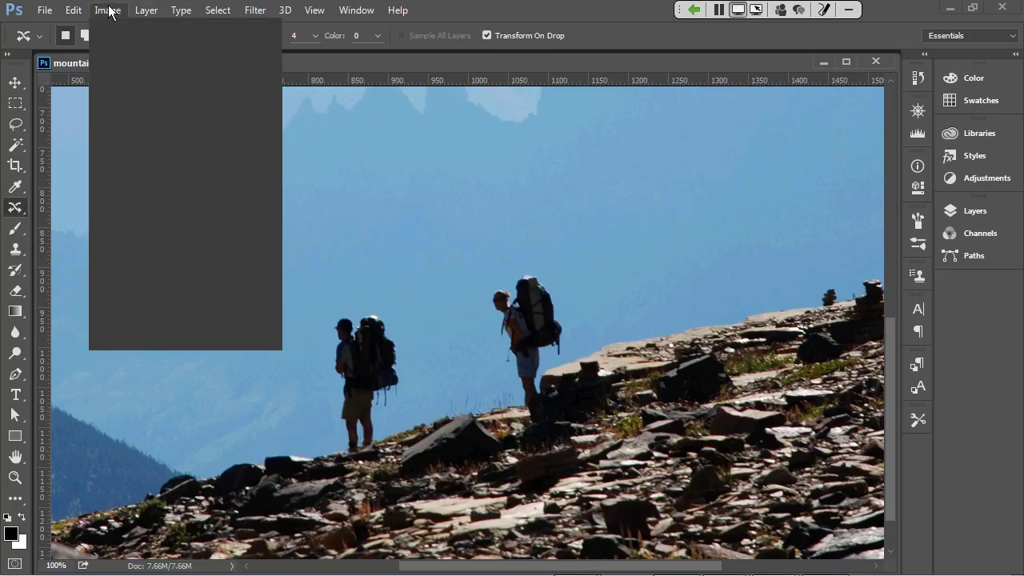
{"action": "left_click", "coordinate": [113, 130]}
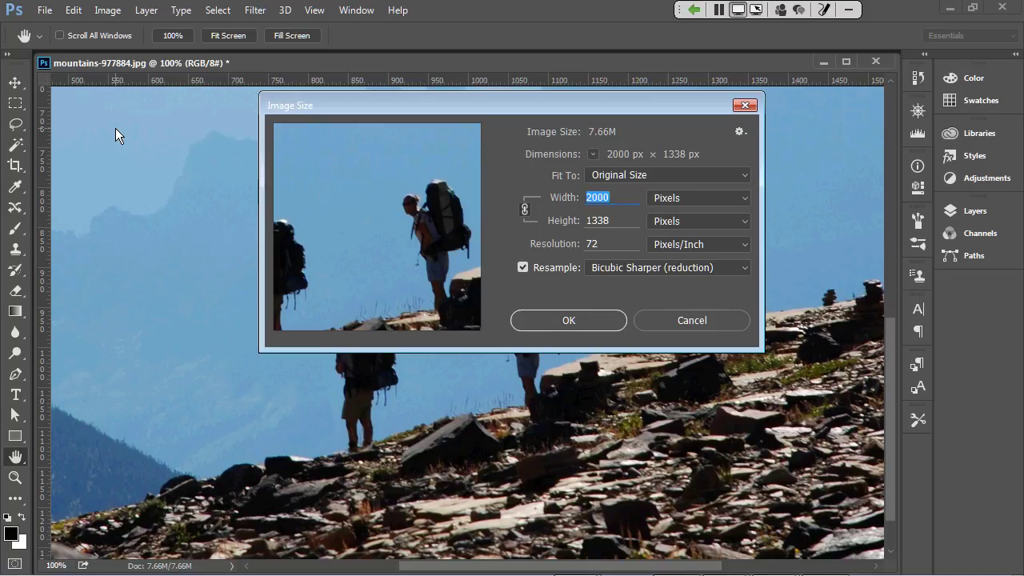
{"action": "left_click", "coordinate": [640, 319]}
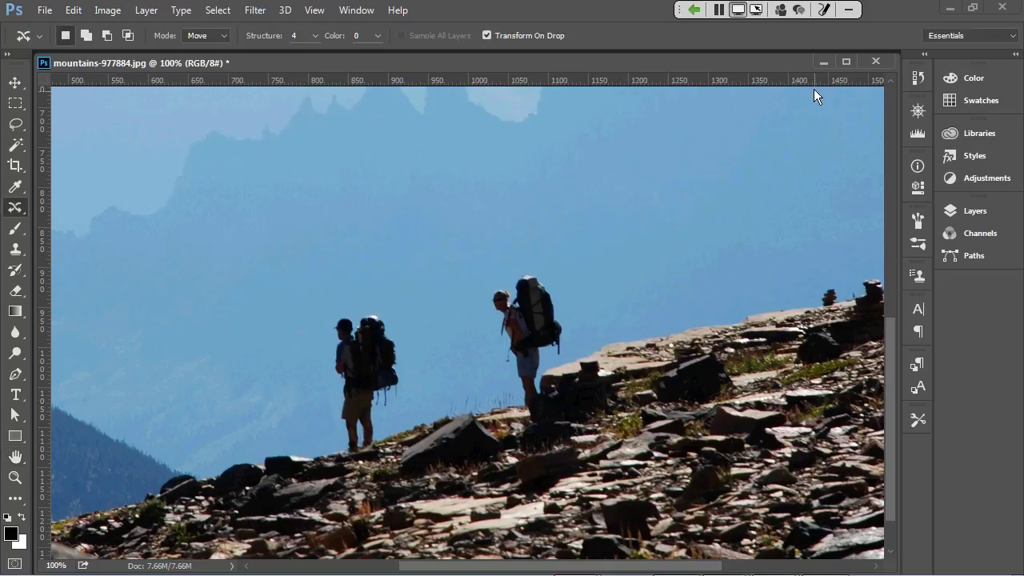
Close the mountain photo without saving and open BoldRedEye.JPG.
{"action": "left_click", "coordinate": [866, 60]}
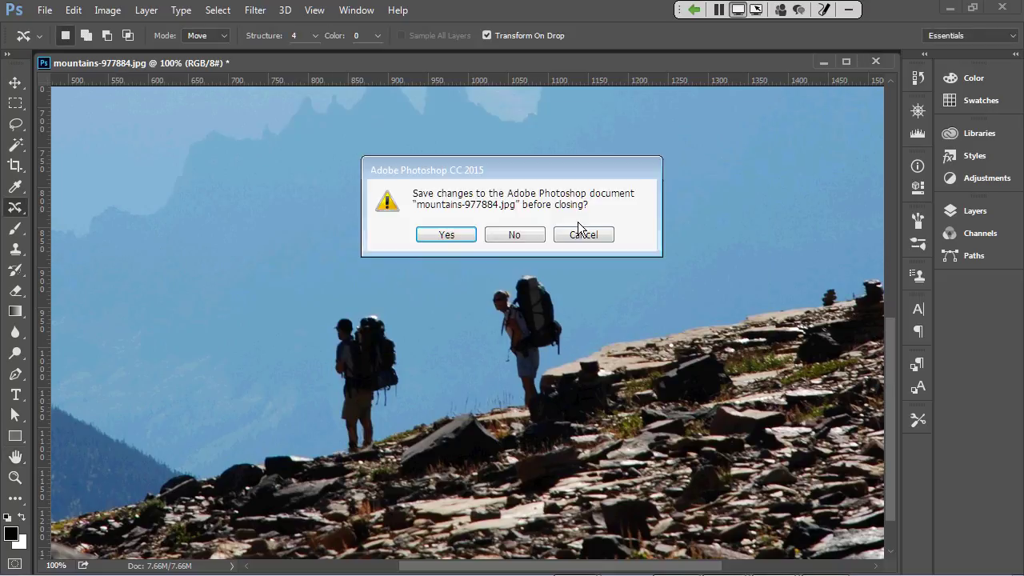
{"action": "left_click", "coordinate": [514, 234]}
{"action": "left_click", "coordinate": [44, 10]}
{"action": "key", "text": "ctrl+q"}
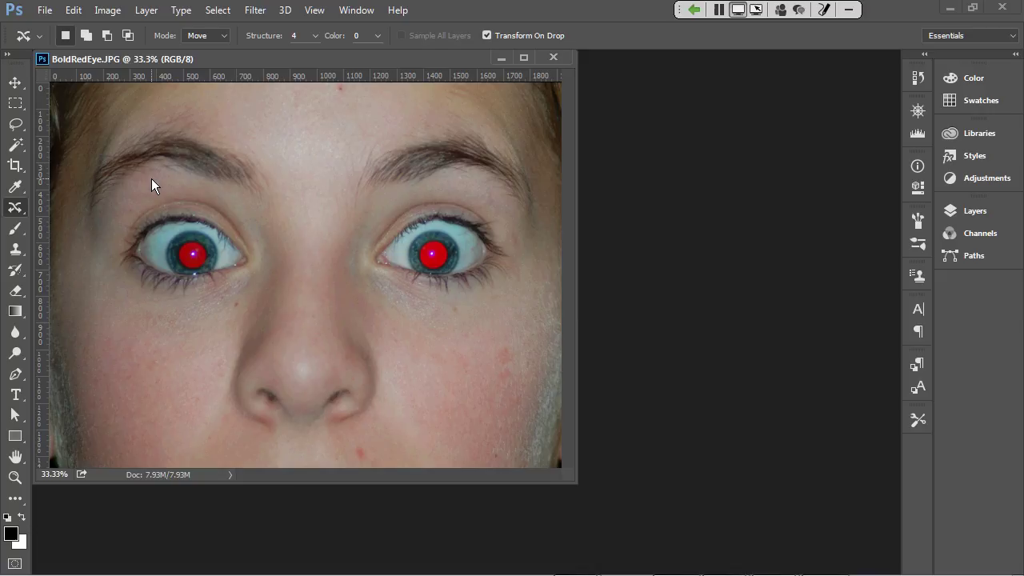
Correct both red pupils with the Red Eye tool at 50% pupil size and 50% darken amount, then close the photo without saving.
{"action": "right_click", "coordinate": [15, 208]}
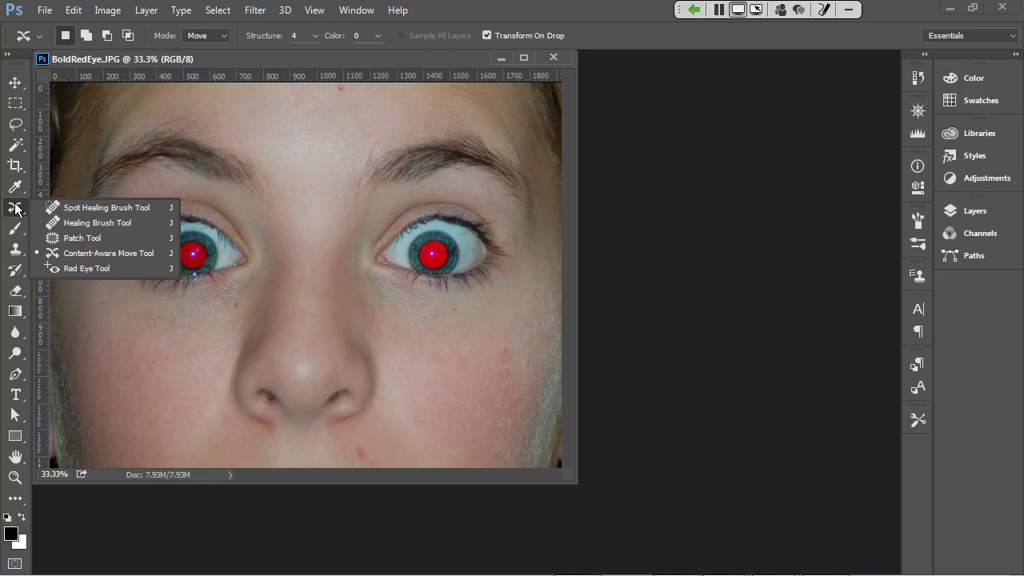
{"action": "left_click", "coordinate": [119, 267]}
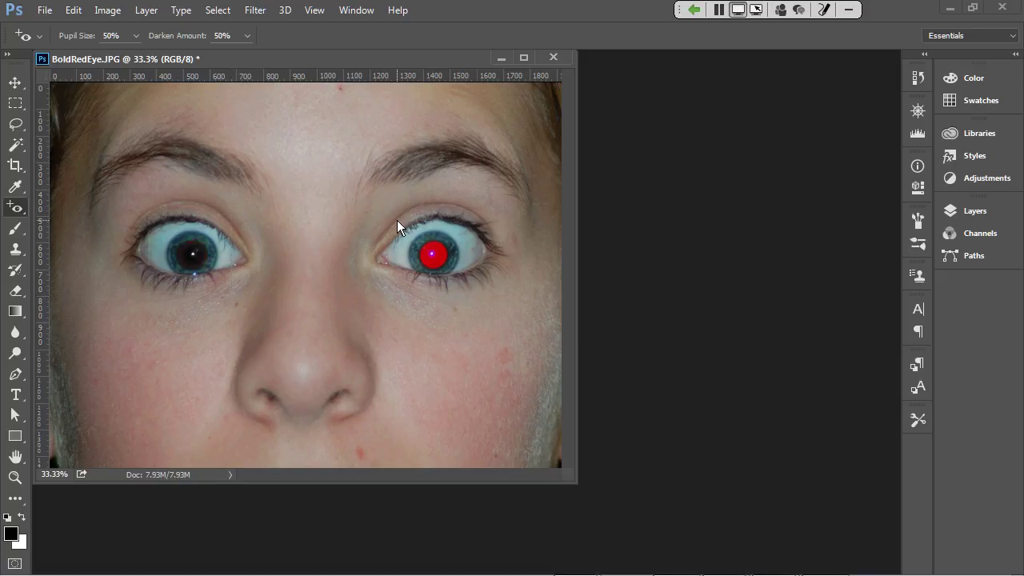
{"action": "left_click_drag", "start_coordinate": [397, 219], "coordinate": [471, 291]}
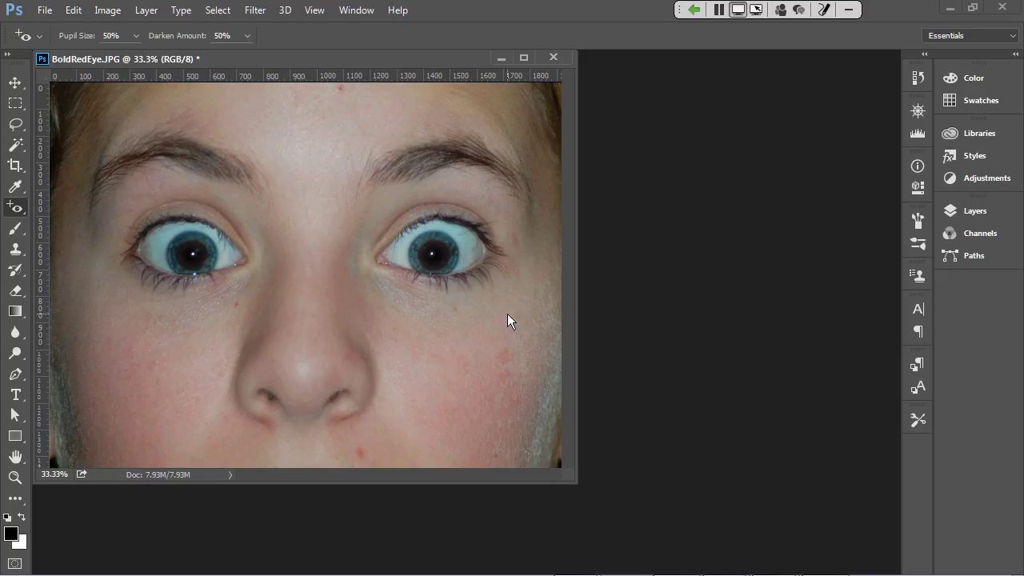
{"action": "left_click", "coordinate": [552, 57]}
{"action": "left_click", "coordinate": [469, 240]}
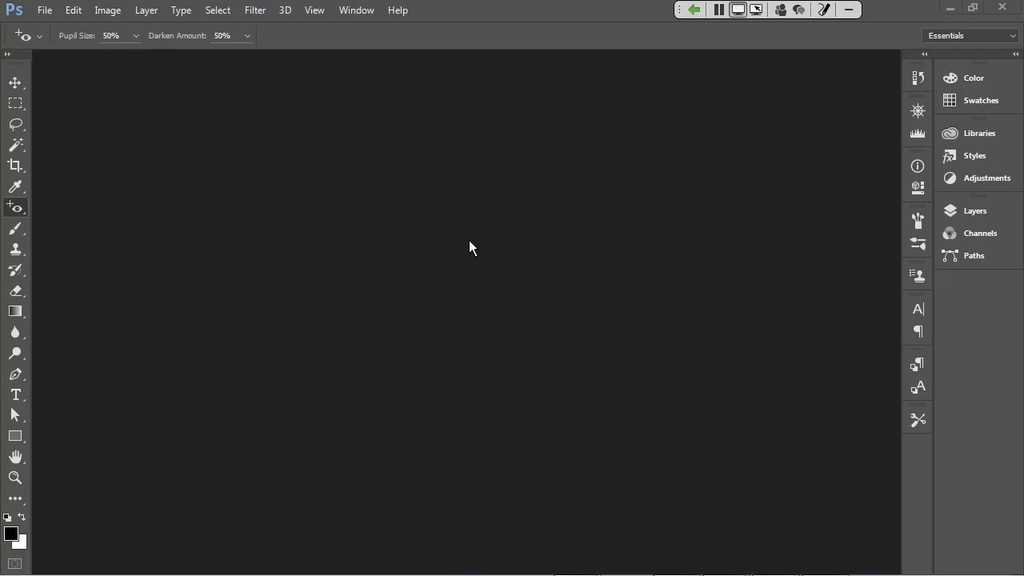
{"action": "right_click", "coordinate": [16, 208]}
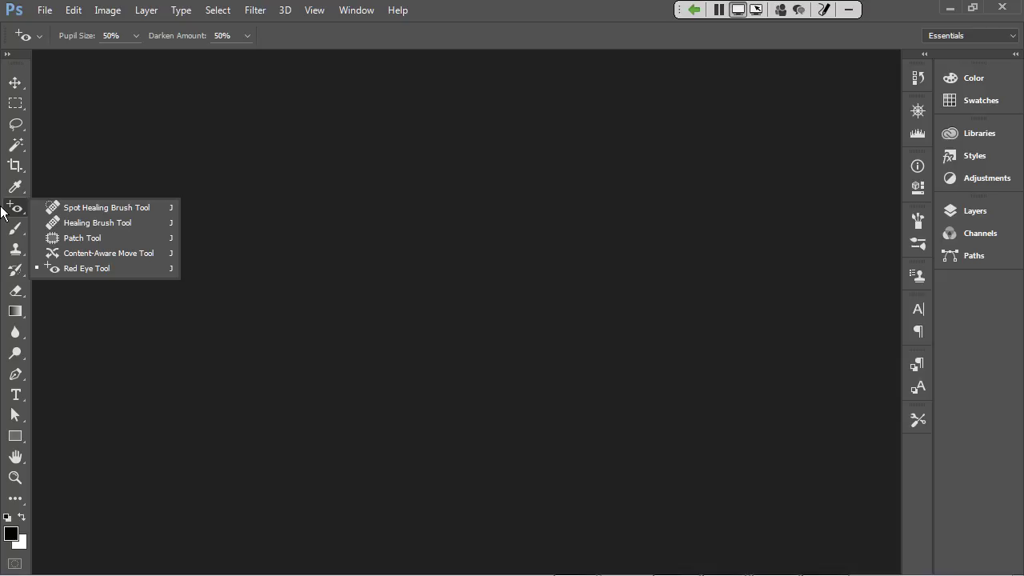
{"action": "left_click", "coordinate": [5, 254]}
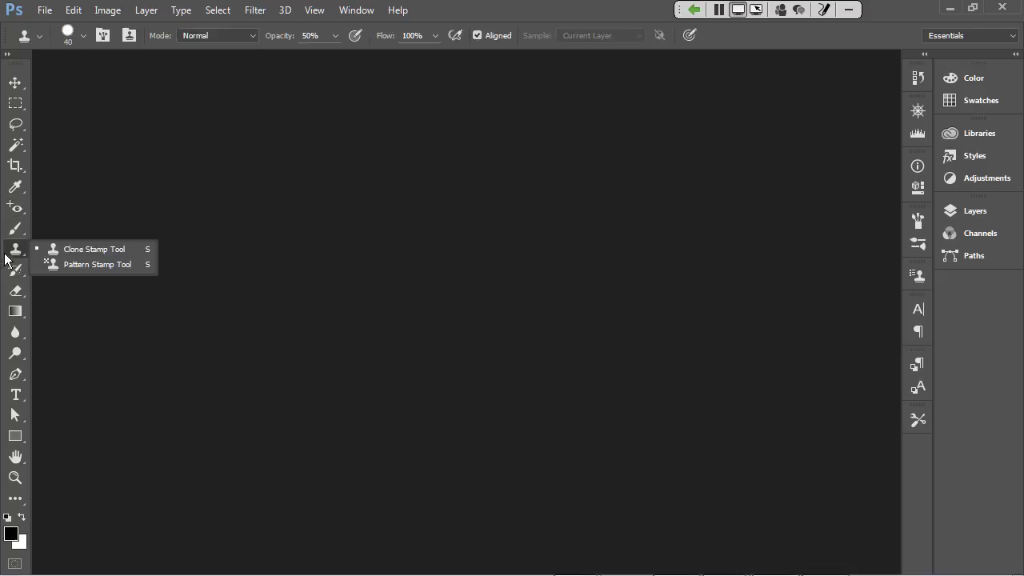
{"action": "left_click", "coordinate": [76, 212]}
Switch to the PowerPoint slide show and advance to the Spot Healing Brush Tool slide.
{"action": "key", "text": "alt+Tab"}
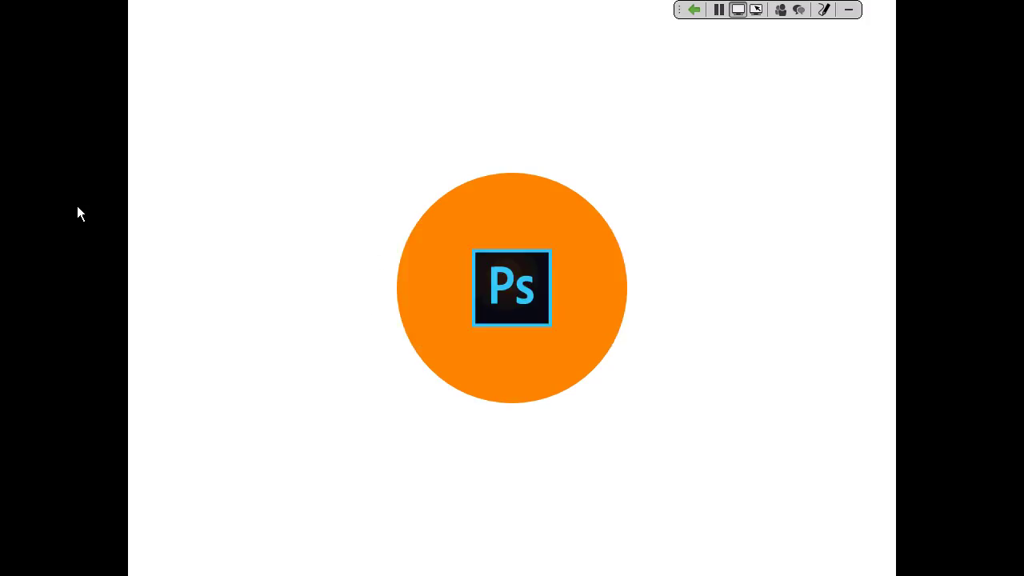
{"action": "key", "text": "Right"}
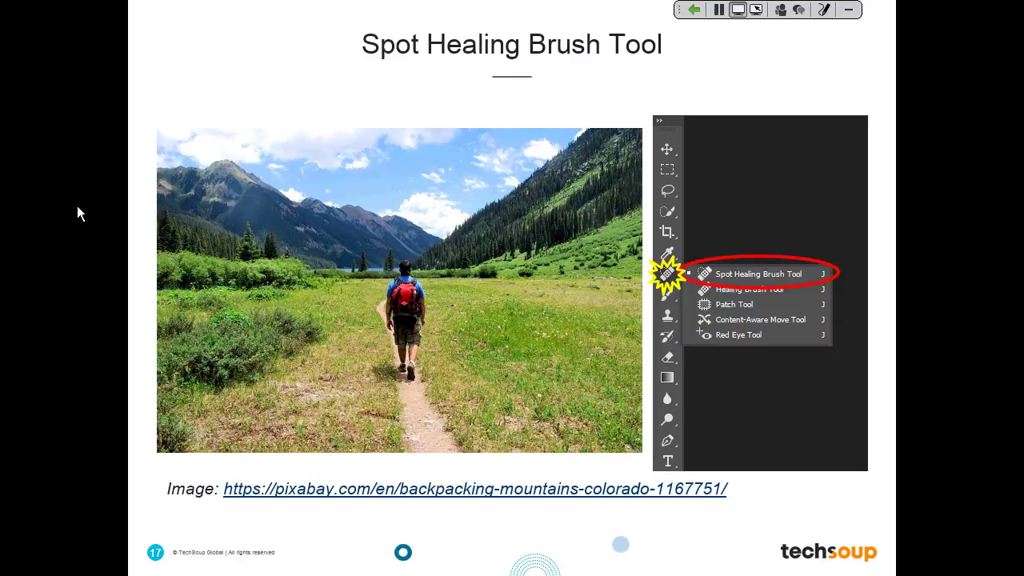
Advance the slide show past the healing tool slides to the Camera Raw Filter section slide.
{"action": "key", "text": "Right"}
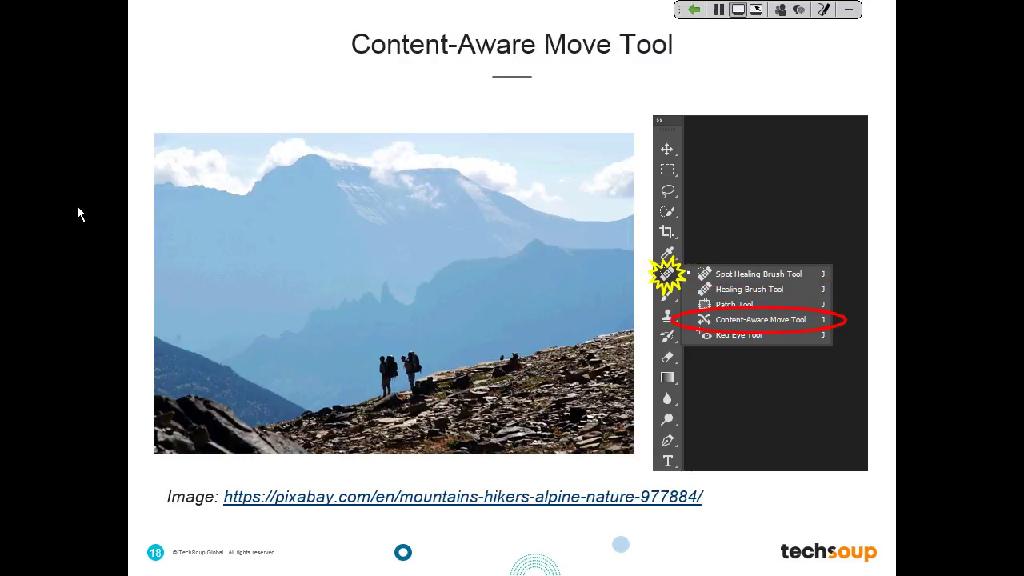
{"action": "key", "text": "Right"}
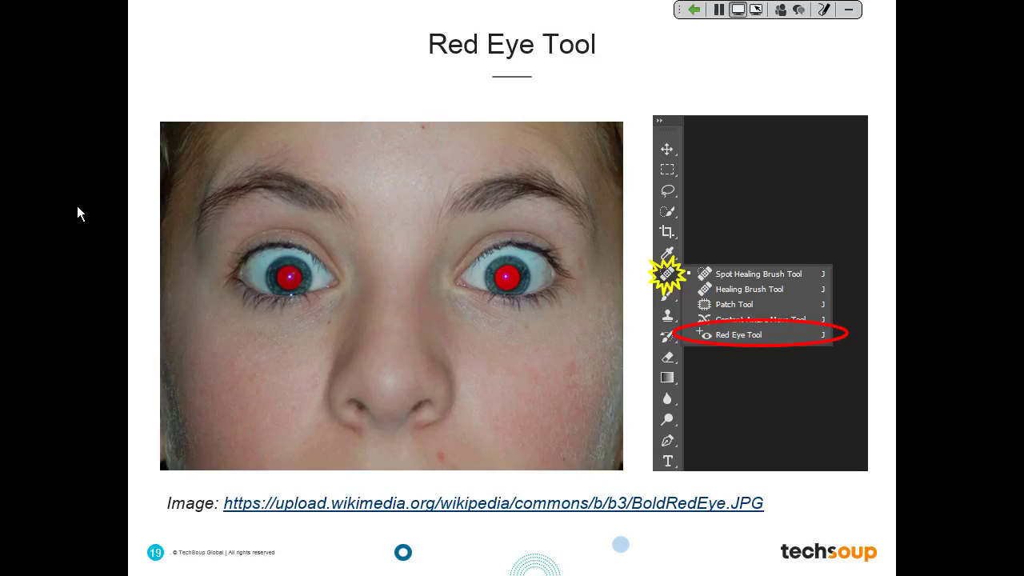
{"action": "key", "text": "Right"}
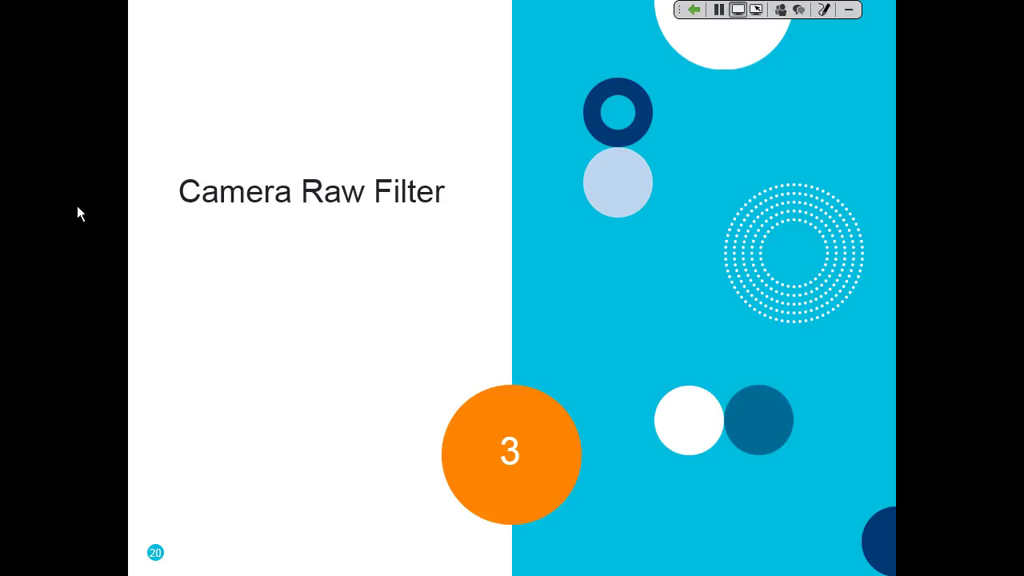
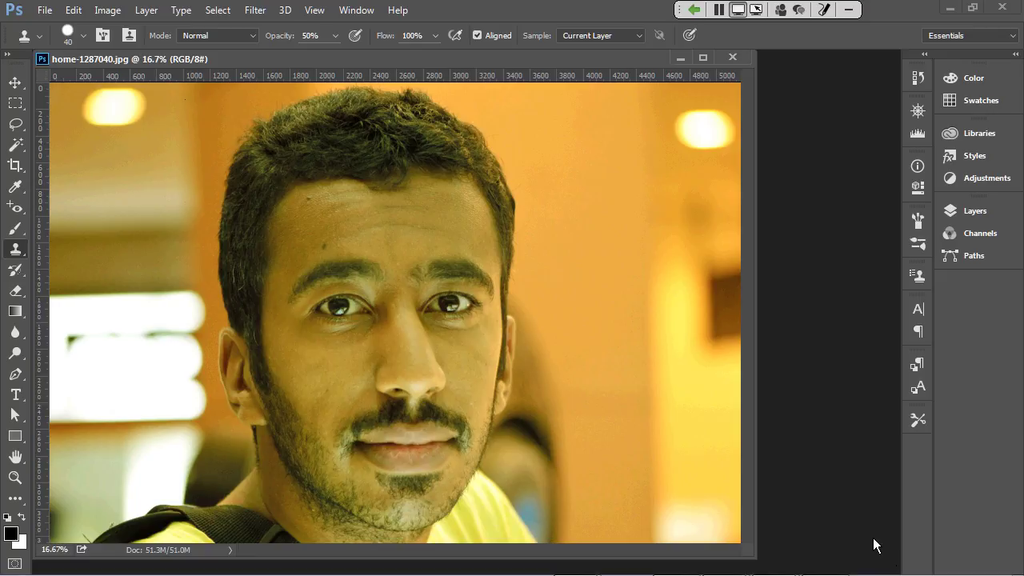
Open the portrait home-1287040.jpg in the Camera Raw Filter and set its white balance to Auto.
{"action": "left_click", "coordinate": [251, 10]}
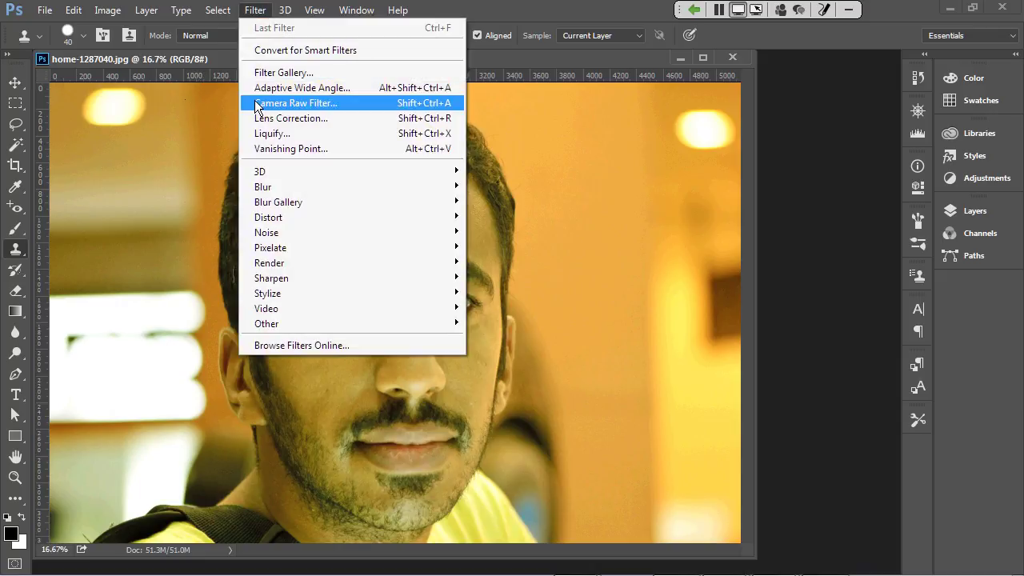
{"action": "left_click", "coordinate": [256, 103]}
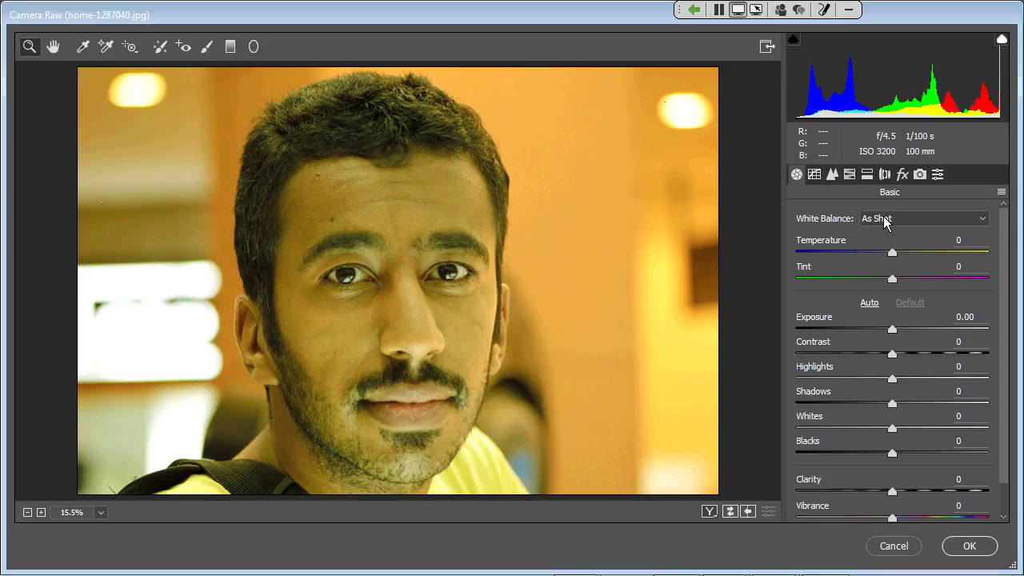
{"action": "left_click", "coordinate": [933, 217]}
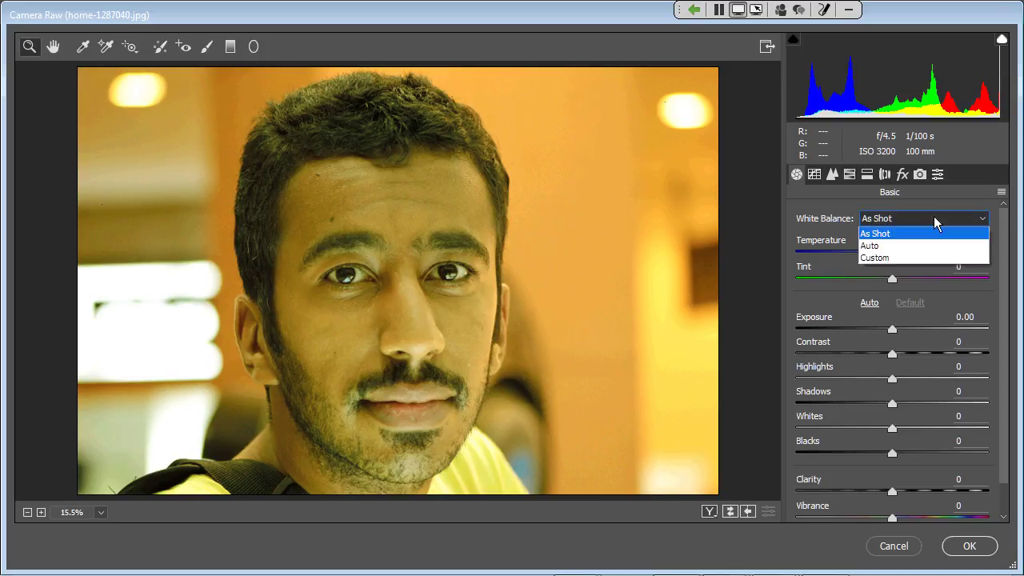
{"action": "left_click", "coordinate": [933, 216]}
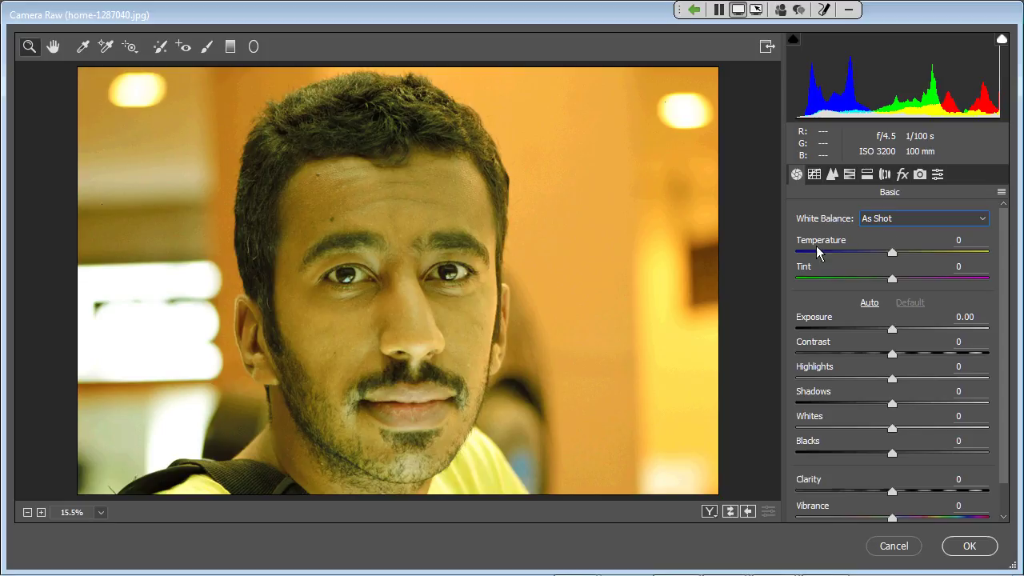
{"action": "left_click", "coordinate": [924, 218]}
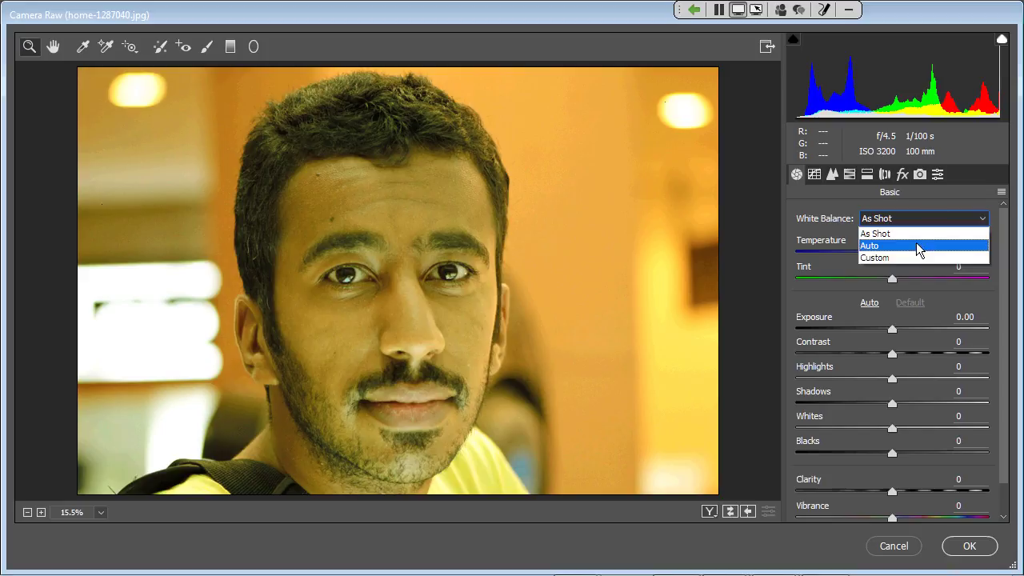
{"action": "left_click", "coordinate": [917, 245]}
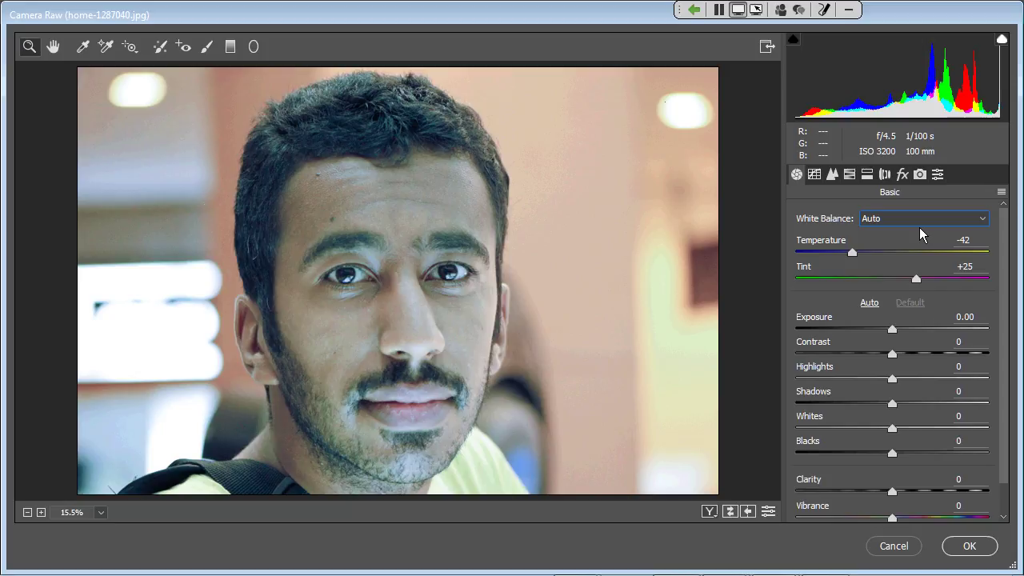
Fine-tune the portrait's white balance by setting Temperature to -35 and Tint to +20.
{"action": "left_click", "coordinate": [966, 240]}
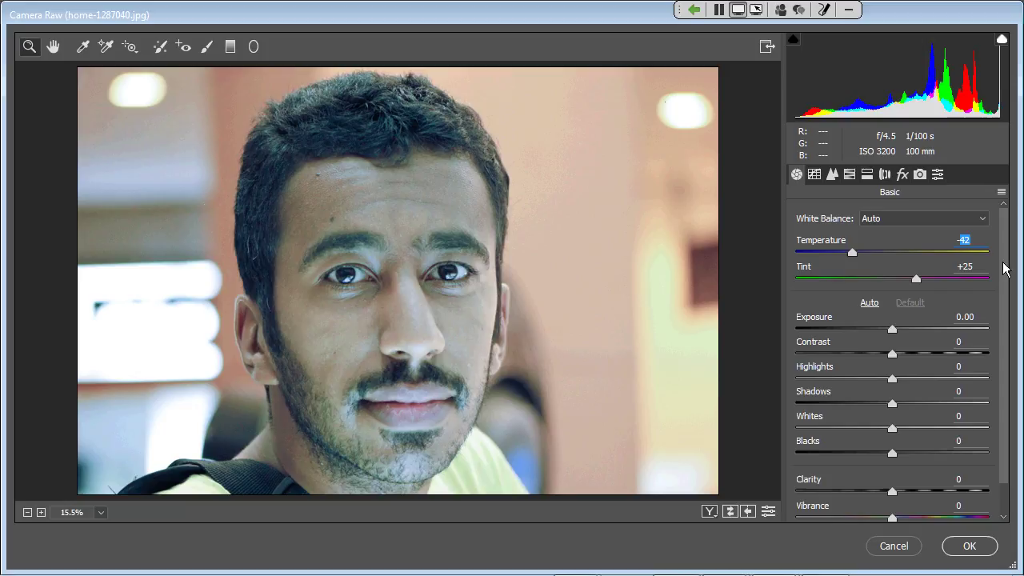
{"action": "type", "text": "-35"}
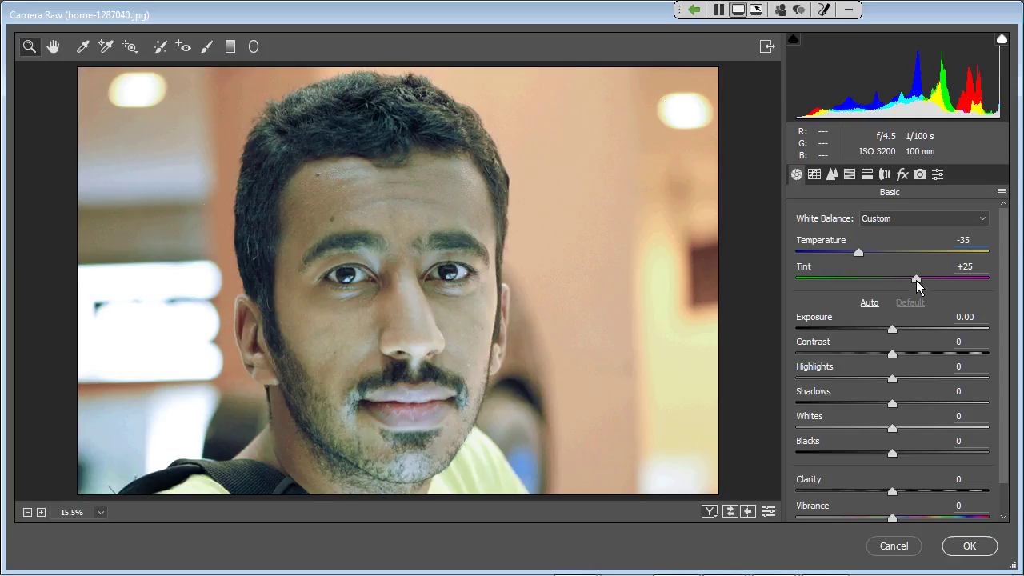
{"action": "left_click", "coordinate": [964, 268]}
{"action": "key", "text": "Return"}
{"action": "key", "text": "shift+Left"}
{"action": "type", "text": "0"}
{"action": "key", "text": "Return"}
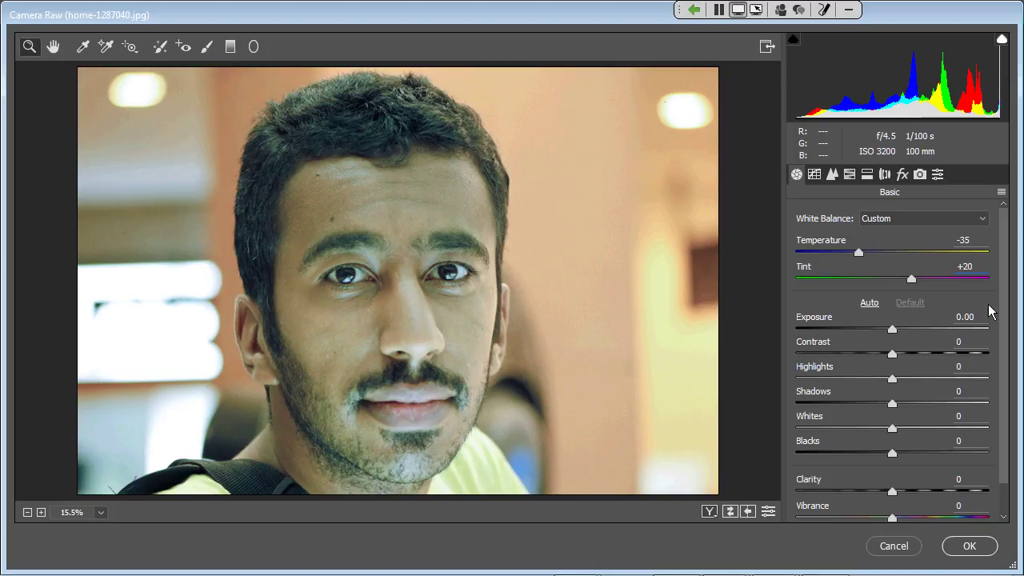
Apply the automatic tone adjustments to the portrait and set Exposure to +0.20.
{"action": "left_click_drag", "start_coordinate": [998, 306], "coordinate": [1001, 344]}
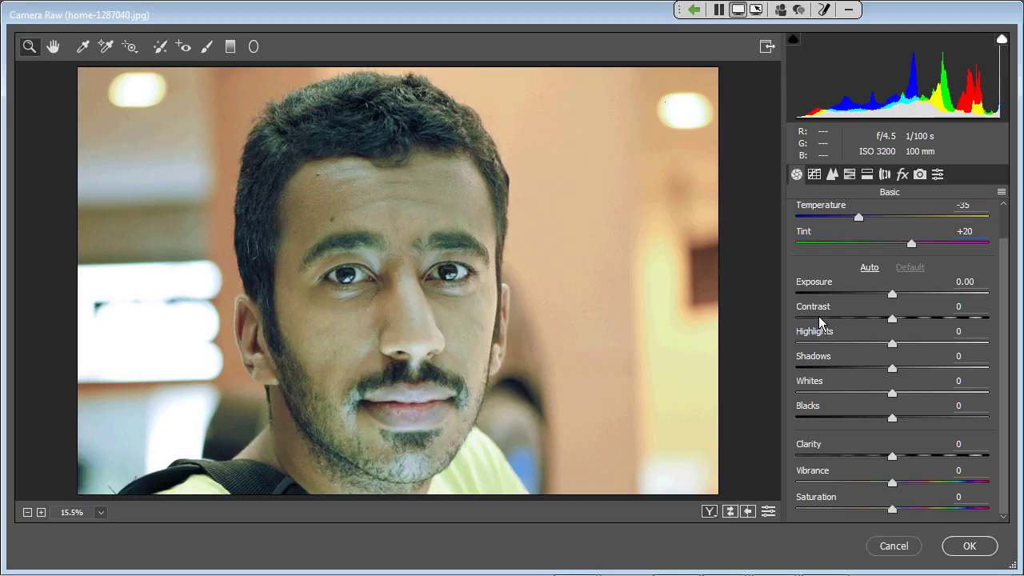
{"action": "left_click", "coordinate": [862, 270]}
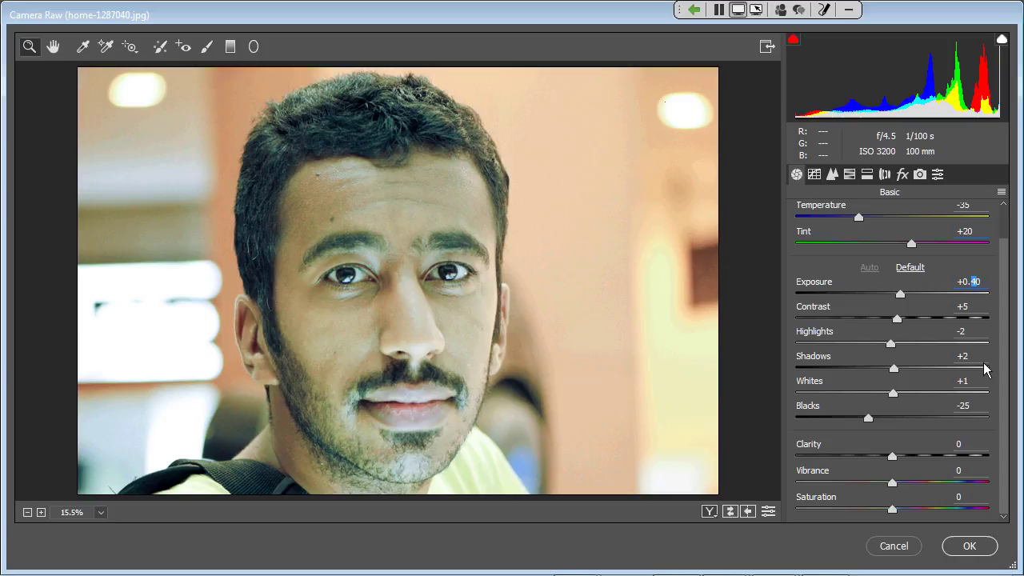
{"action": "type", "text": "2"}
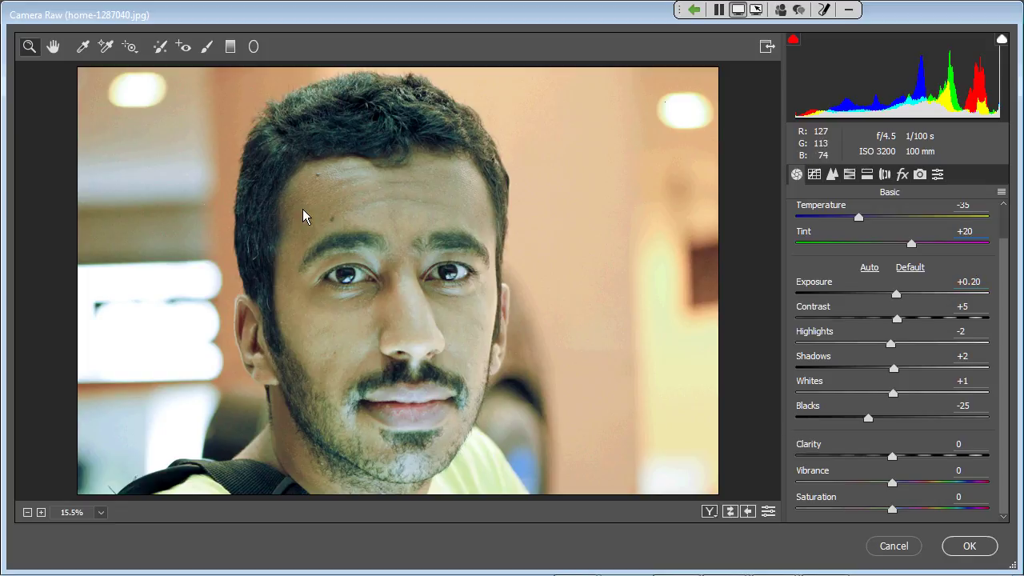
Try softening the forehead skin with Clarity at -38, and reset Clarity to 0.
{"action": "scroll", "coordinate": [303, 209], "scroll_direction": "up", "scroll_amount": 1}
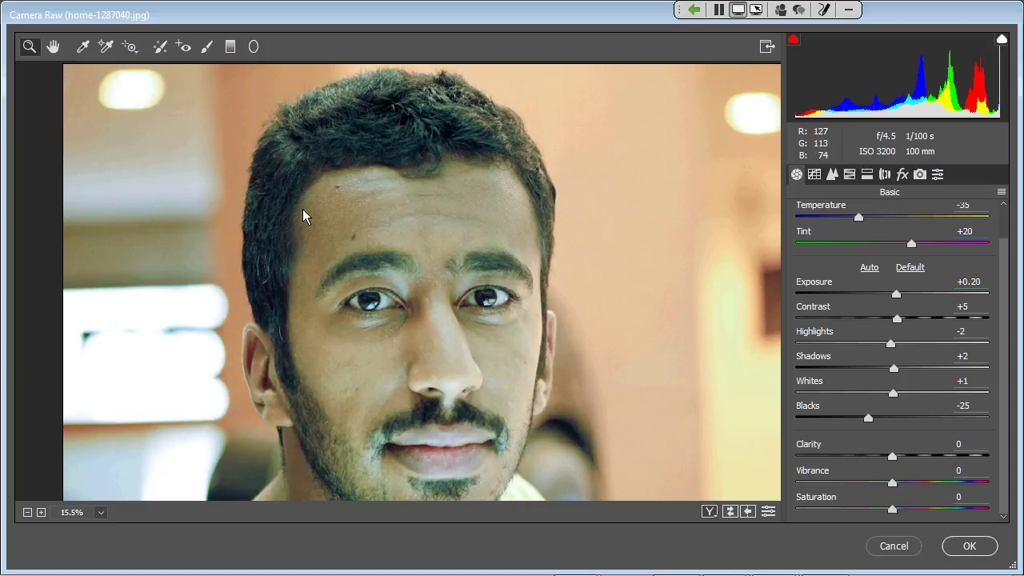
{"action": "scroll", "coordinate": [302, 209], "scroll_direction": "up", "scroll_amount": 2}
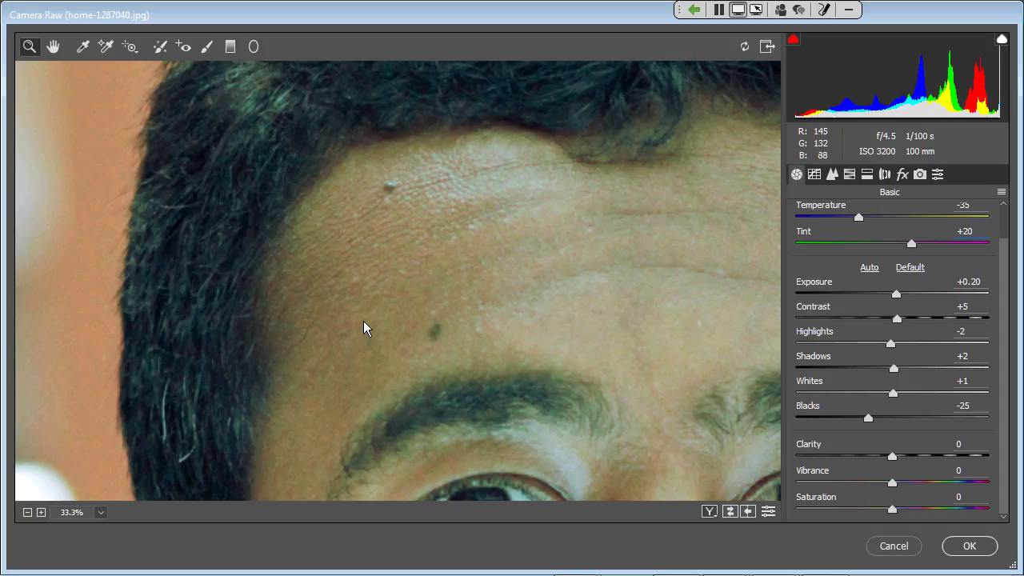
{"action": "left_click", "coordinate": [891, 458]}
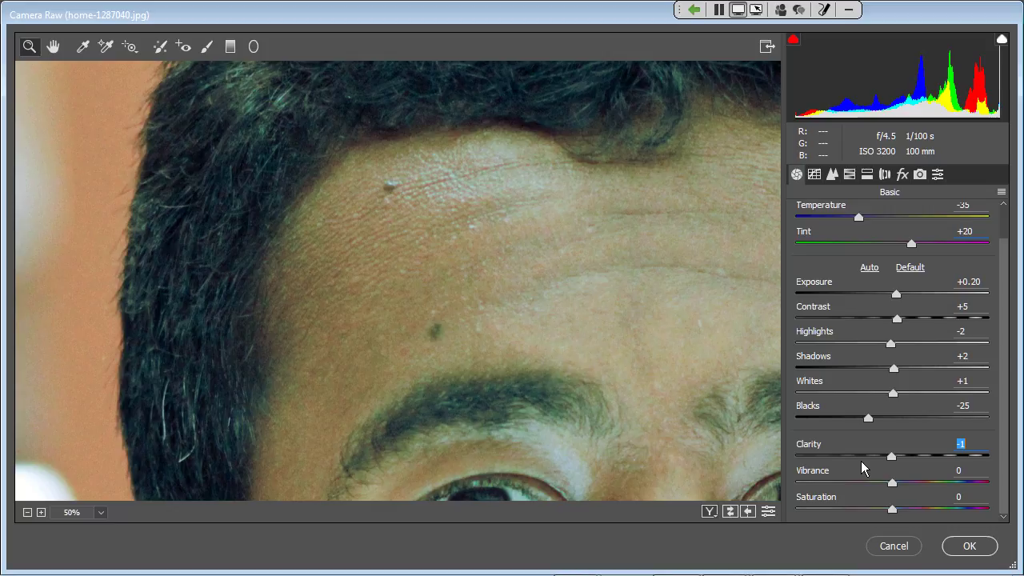
{"action": "left_click", "coordinate": [860, 460]}
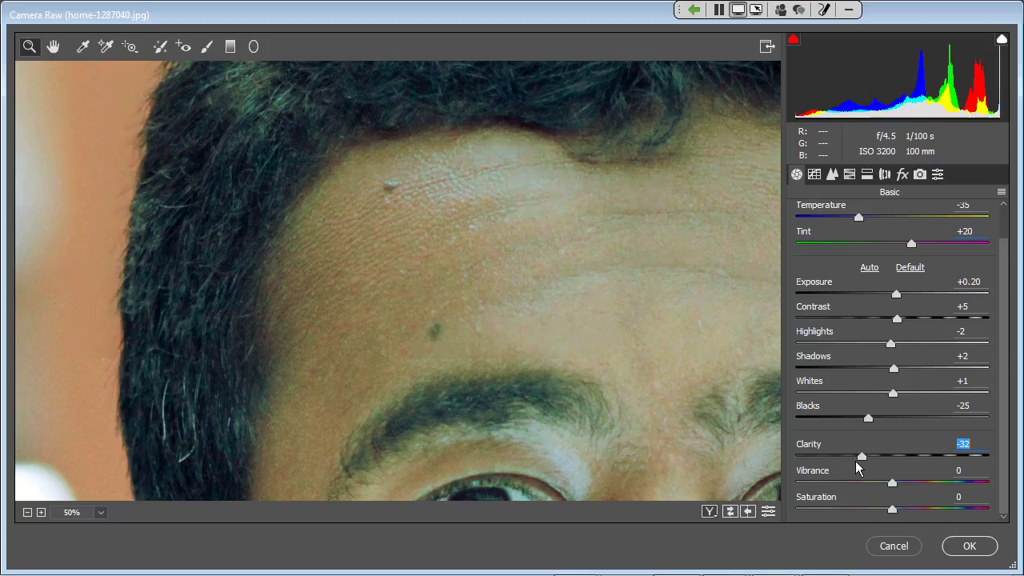
{"action": "left_click", "coordinate": [855, 461]}
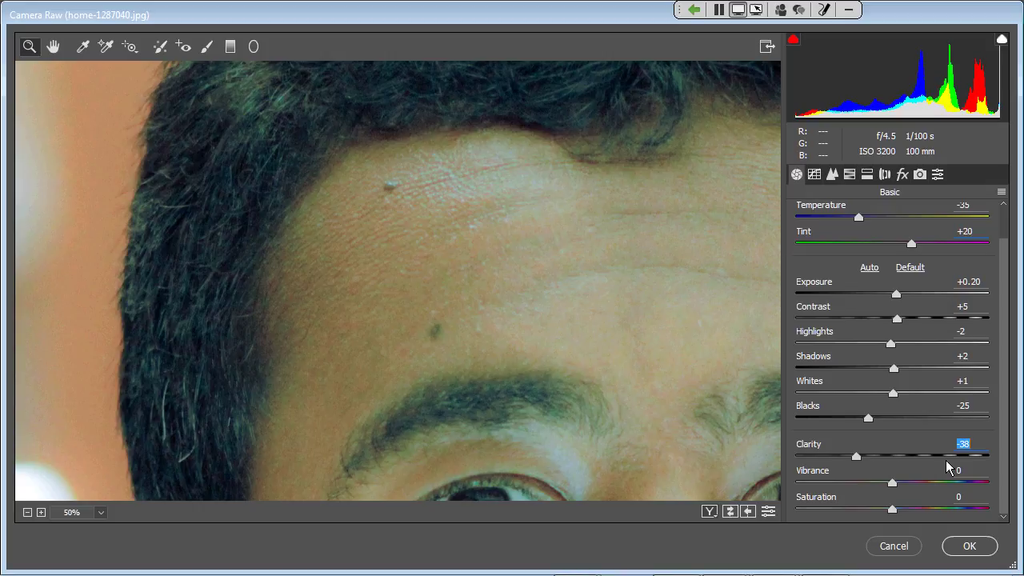
{"action": "type", "text": "0"}
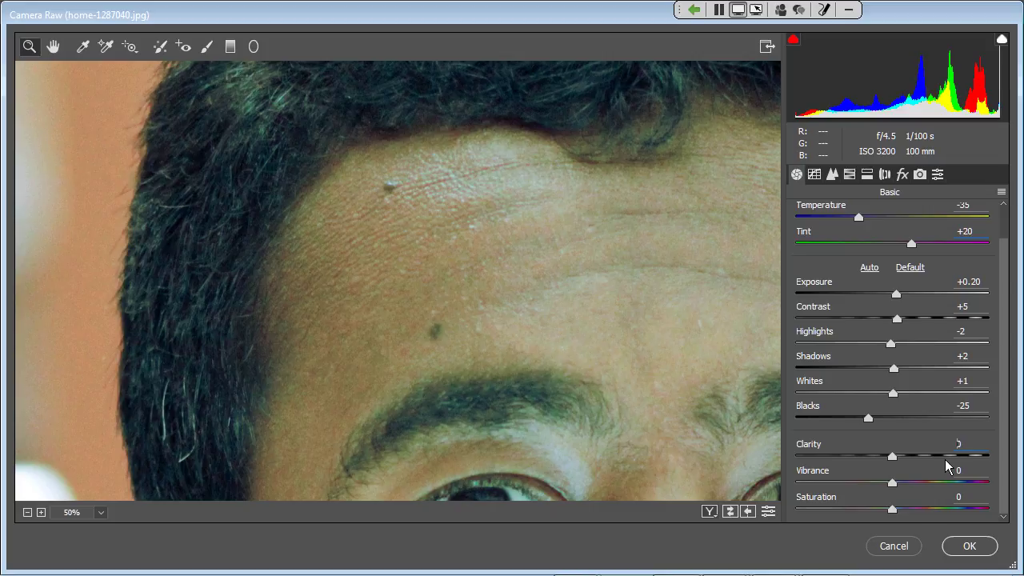
Try strengthening the detail with Clarity at +40 across the whole portrait, and return Clarity to 0.
{"action": "type", "text": "40"}
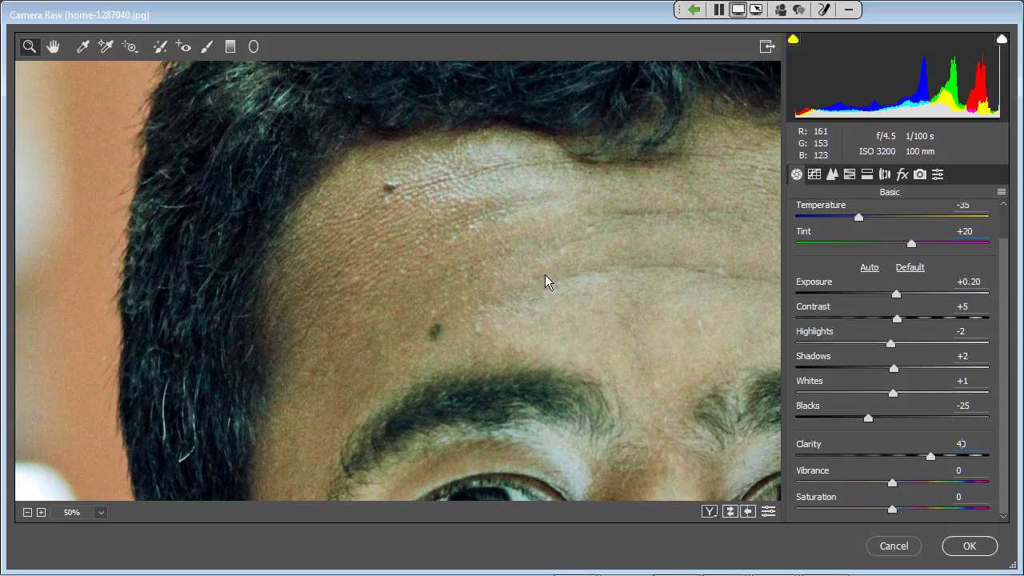
{"action": "key", "text": "ctrl+minus"}
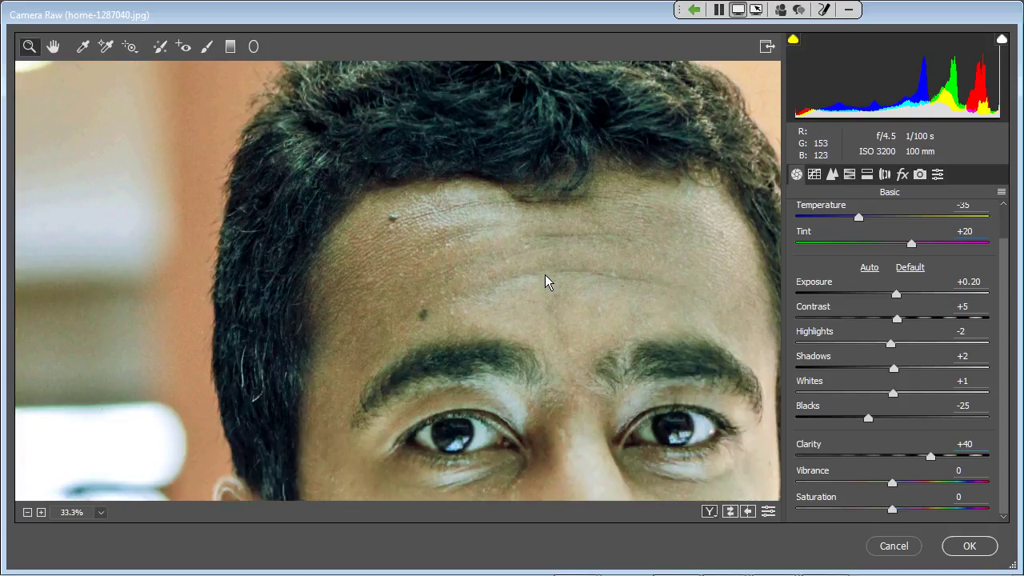
{"action": "key", "text": "ctrl+minus"}
{"action": "key", "text": "ctrl+minus"}
{"action": "key", "text": "ctrl+minus"}
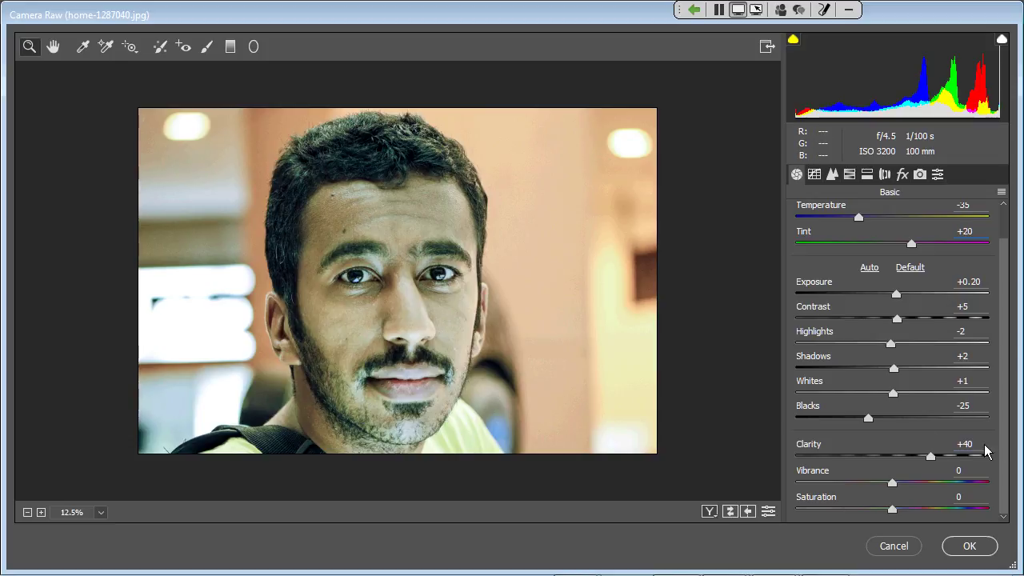
{"action": "type", "text": "0"}
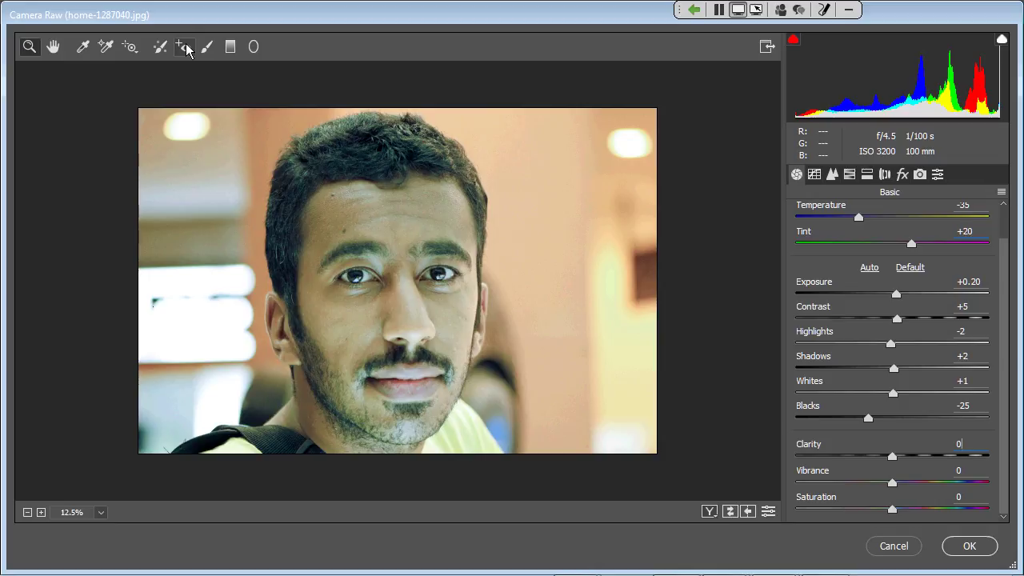
Activate Red Eye Removal in Camera Raw and set its type to Pet Eye.
{"action": "left_click", "coordinate": [183, 48]}
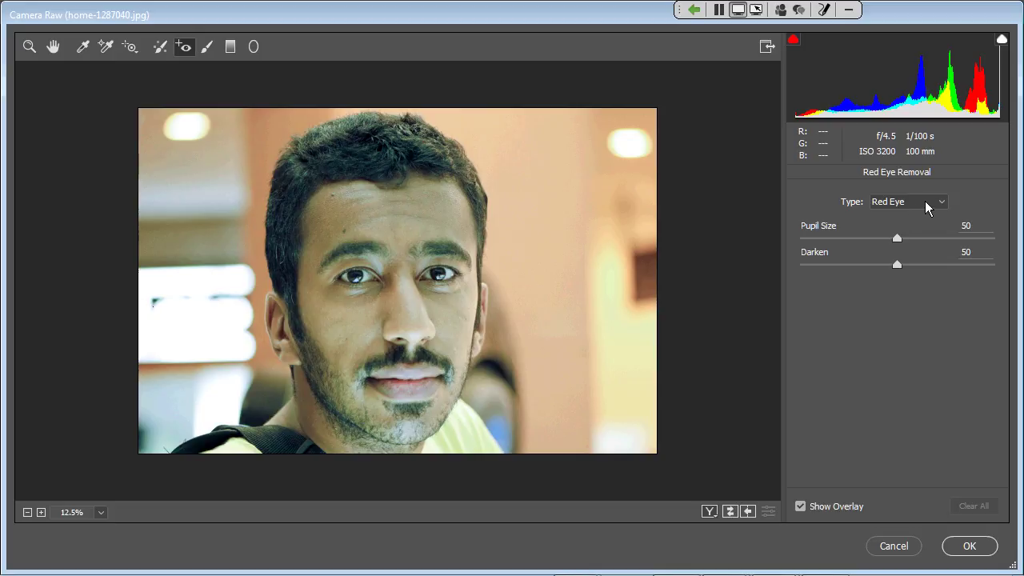
{"action": "left_click", "coordinate": [926, 206]}
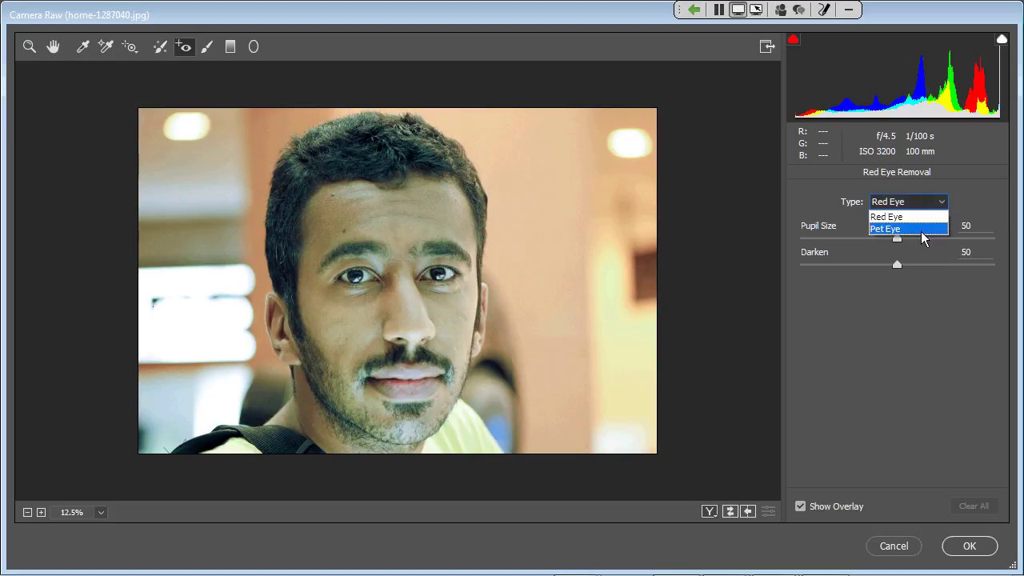
{"action": "left_click", "coordinate": [921, 229]}
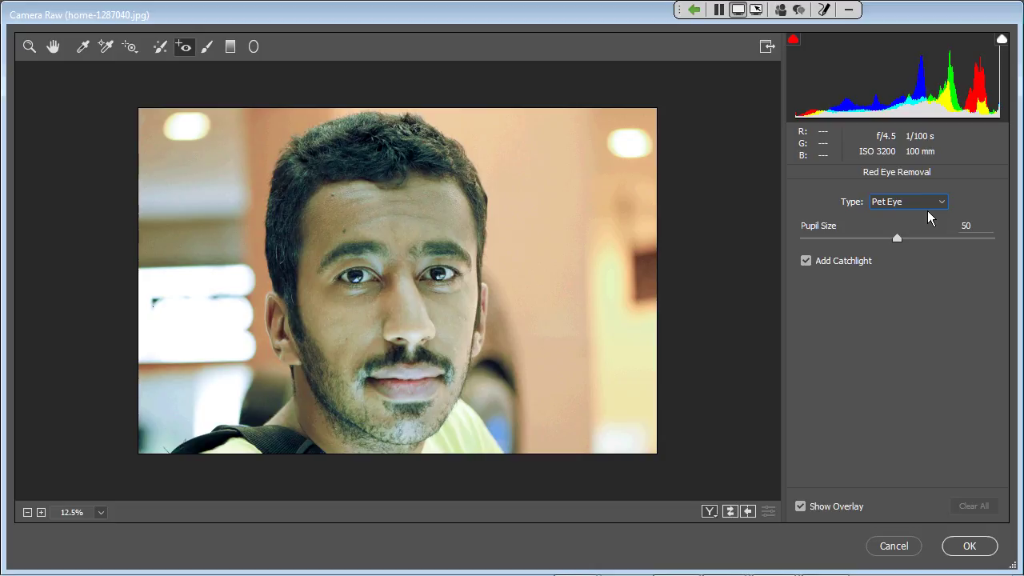
Activate Spot Removal, review its Heal and Clone types, and keep it on Heal.
{"action": "left_click", "coordinate": [159, 47]}
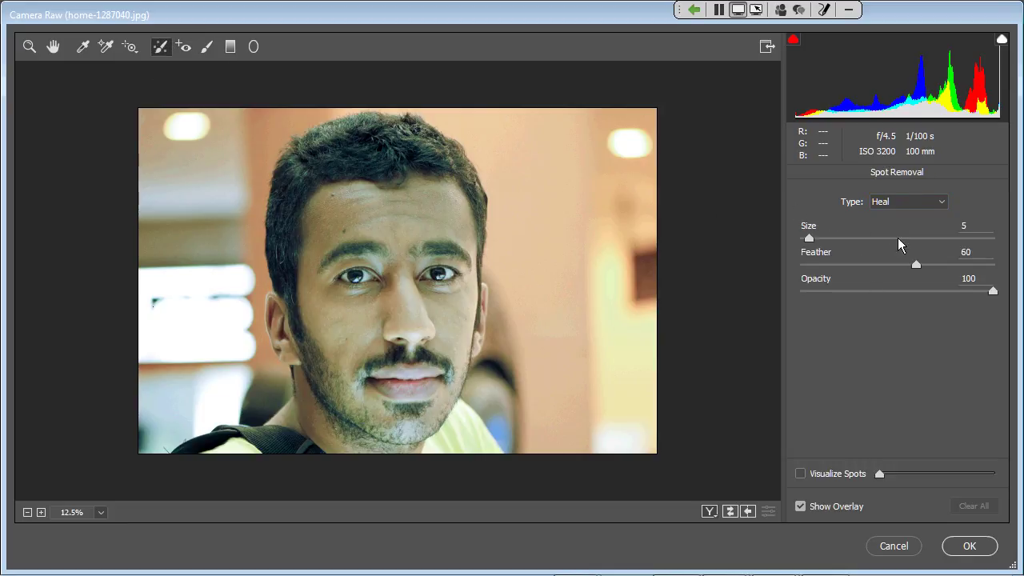
{"action": "left_click", "coordinate": [894, 208]}
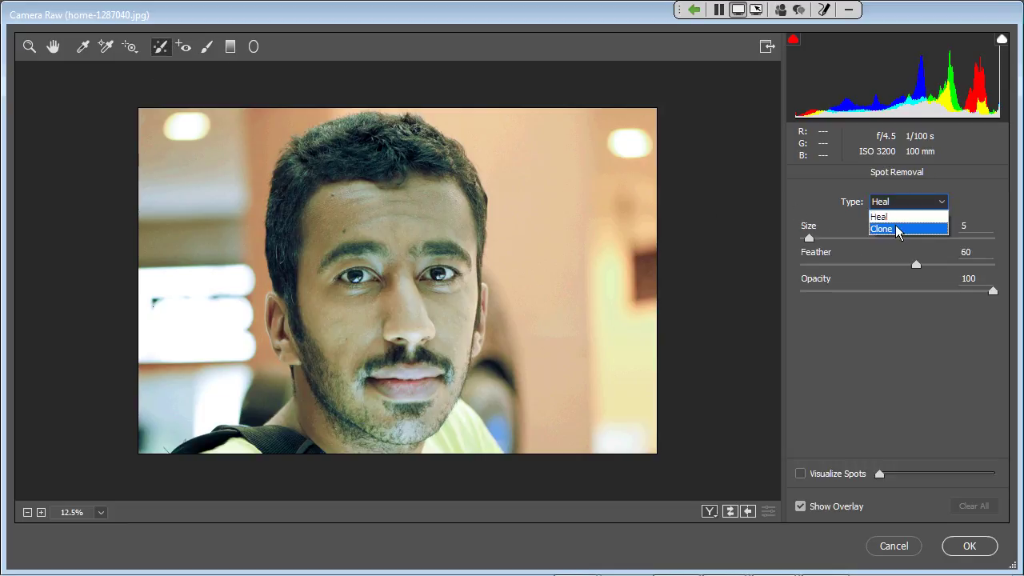
{"action": "left_click", "coordinate": [895, 219]}
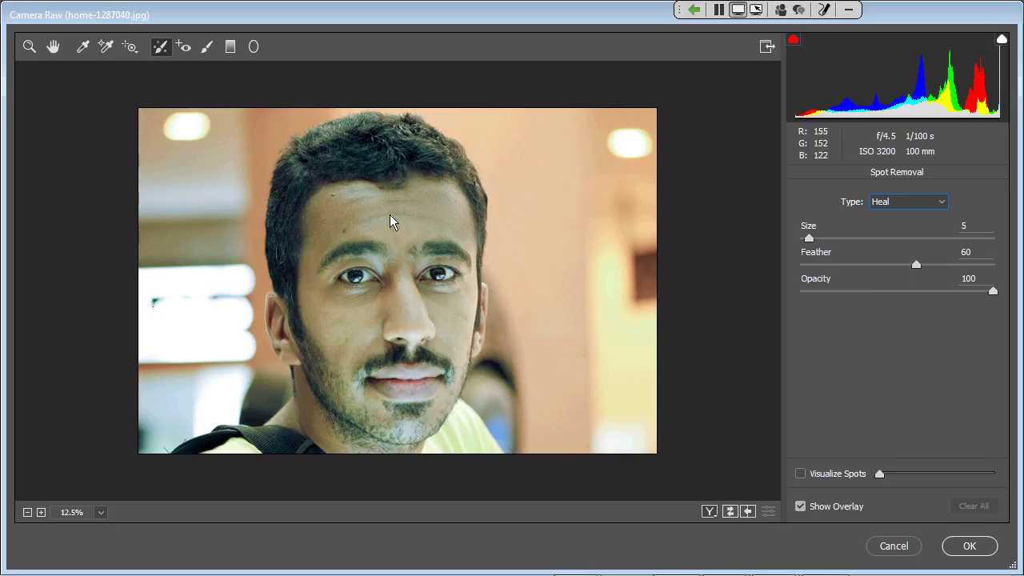
Heal the small dark spot on the upper forehead near the hairline with Spot Removal at size 5.
{"action": "left_click", "coordinate": [29, 50]}
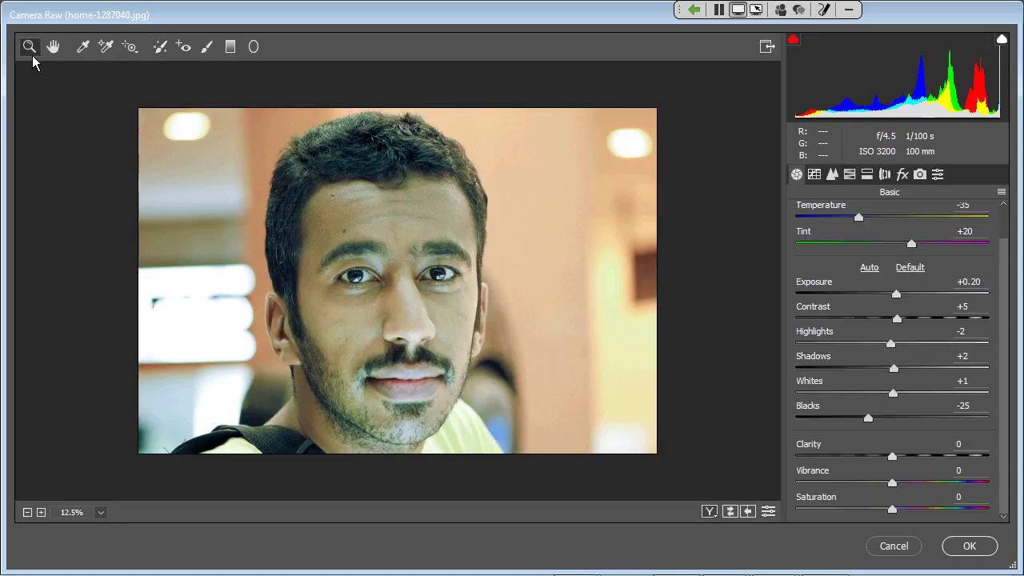
{"action": "left_click", "coordinate": [337, 205]}
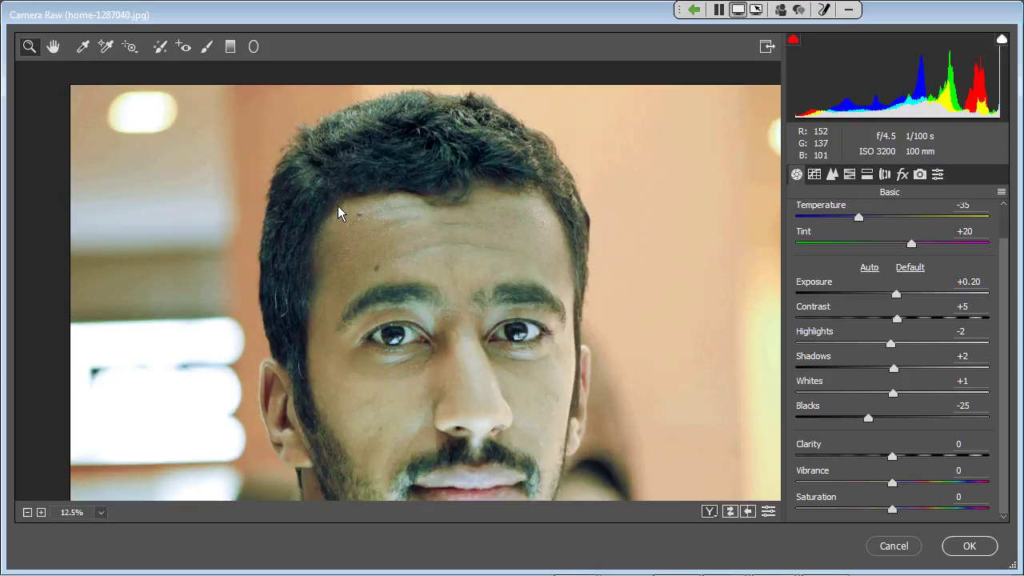
{"action": "left_click_drag", "start_coordinate": [338, 206], "coordinate": [402, 270]}
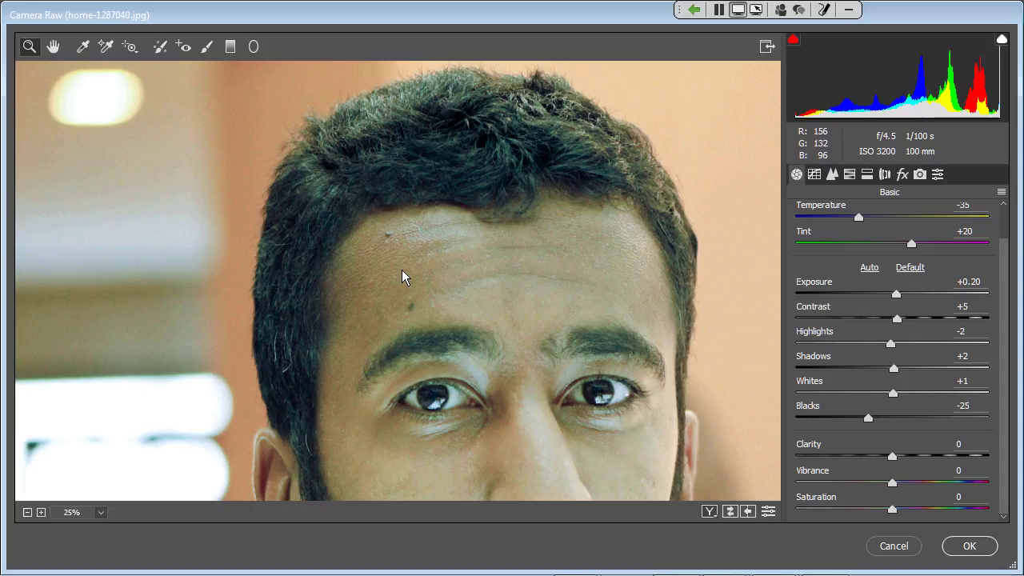
{"action": "left_click", "coordinate": [402, 269]}
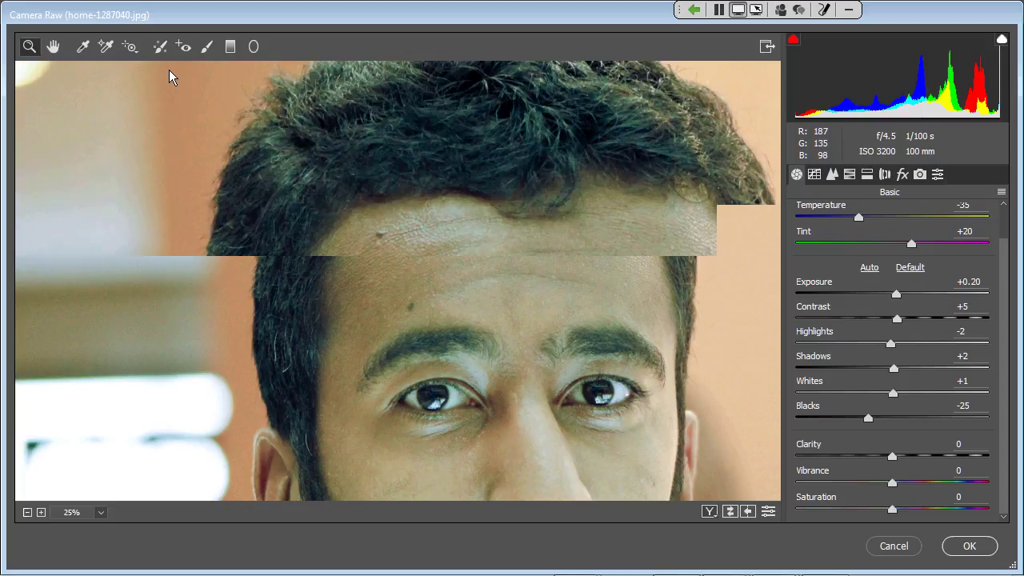
{"action": "key", "text": "b"}
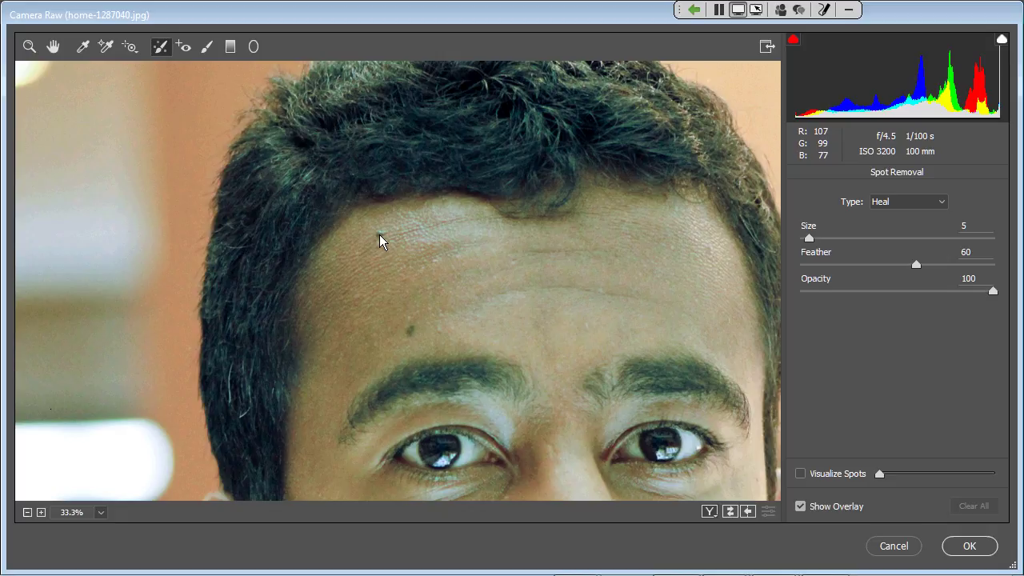
{"action": "left_click", "coordinate": [379, 234]}
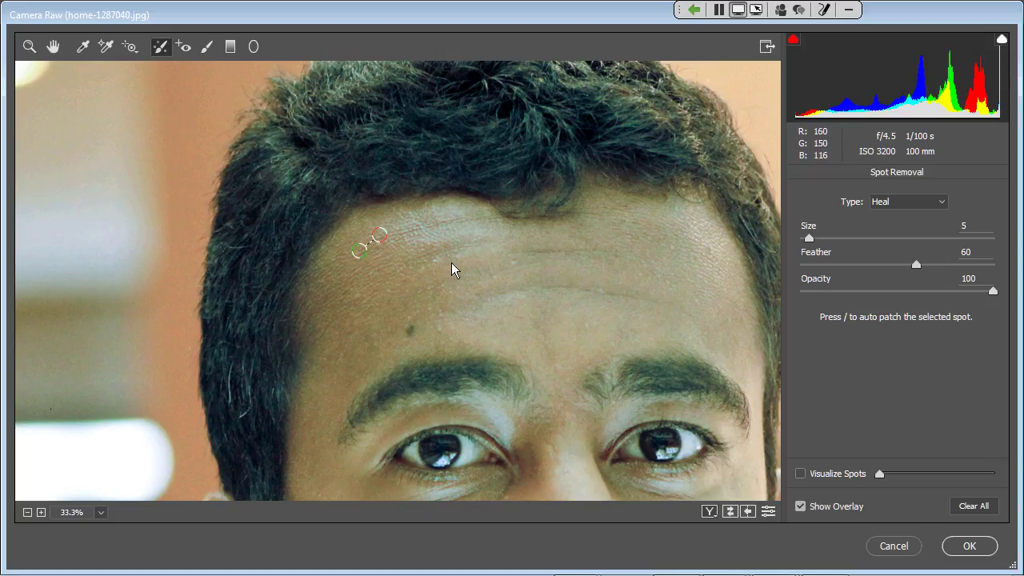
Check the upper forehead heal with the spot overlay hidden, and heal the dark spot above the eyebrow.
{"action": "left_click", "coordinate": [800, 506]}
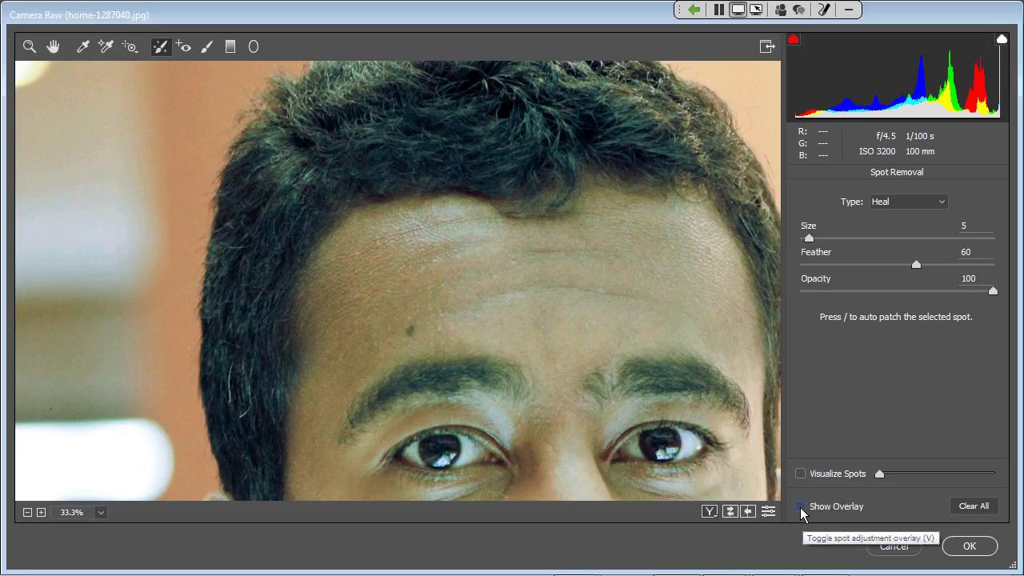
{"action": "left_click", "coordinate": [801, 507]}
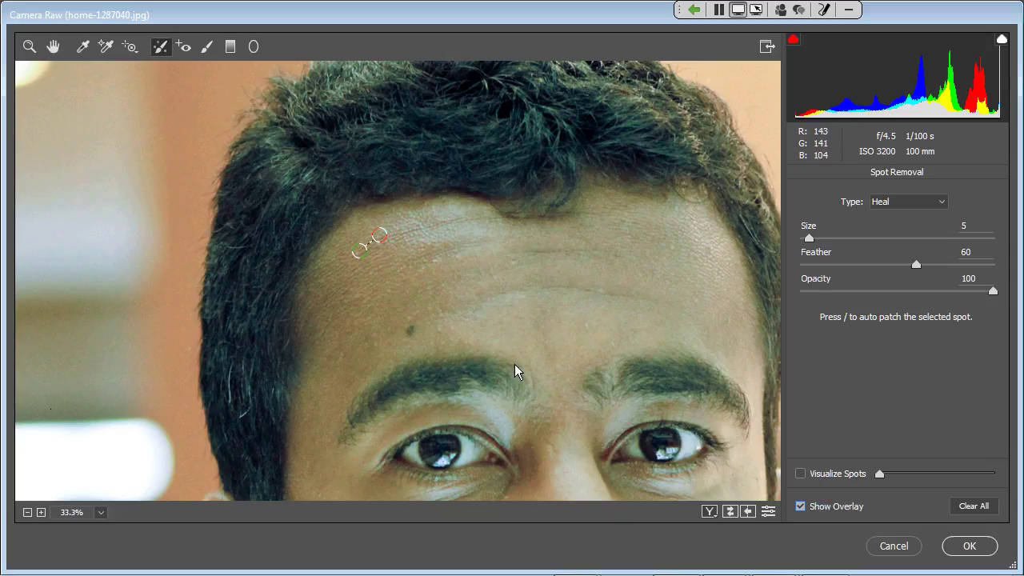
{"action": "left_click", "coordinate": [409, 329]}
{"action": "mouse_move", "coordinate": [415, 320]}
{"action": "left_mouse_down"}
{"action": "mouse_move", "coordinate": [400, 322]}
{"action": "mouse_move", "coordinate": [389, 339]}
{"action": "left_mouse_up"}
Heal the stray light hairs on the side of the head, sampling from the dark hair just above, and check without the overlay.
{"action": "left_click", "coordinate": [50, 47]}
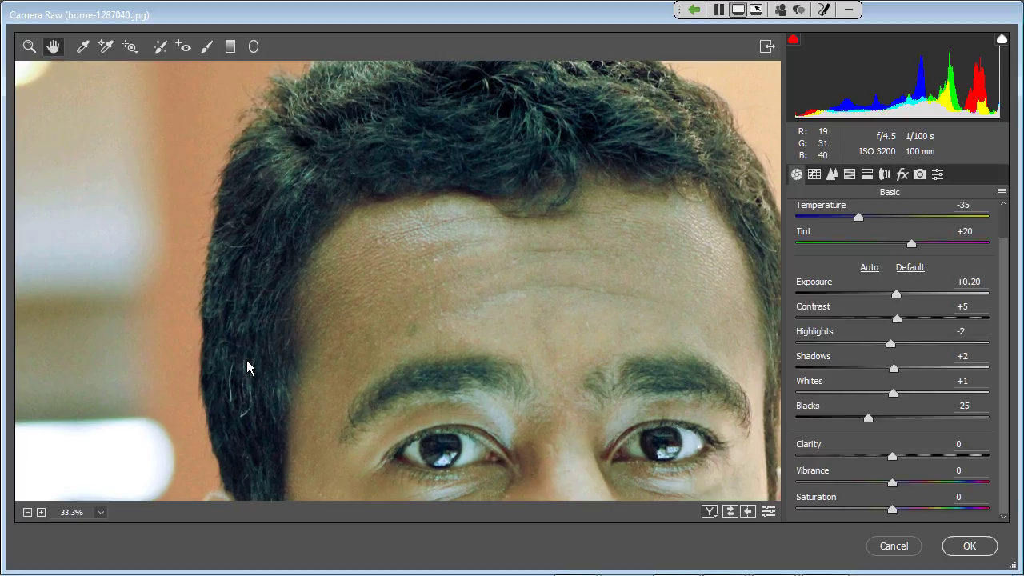
{"action": "left_click_drag", "start_coordinate": [246, 362], "coordinate": [329, 187]}
{"action": "key", "text": "b"}
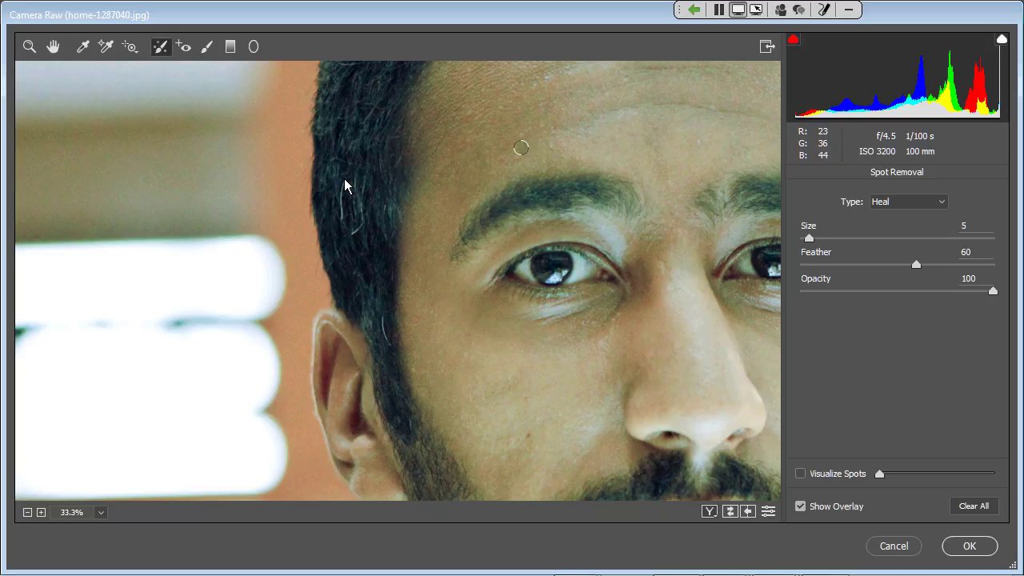
{"action": "mouse_move", "coordinate": [344, 179]}
{"action": "left_mouse_down"}
{"action": "mouse_move", "coordinate": [345, 220]}
{"action": "mouse_move", "coordinate": [349, 232]}
{"action": "mouse_move", "coordinate": [359, 222]}
{"action": "mouse_move", "coordinate": [359, 233]}
{"action": "left_mouse_up"}
{"action": "left_click_drag", "start_coordinate": [360, 235], "coordinate": [361, 236]}
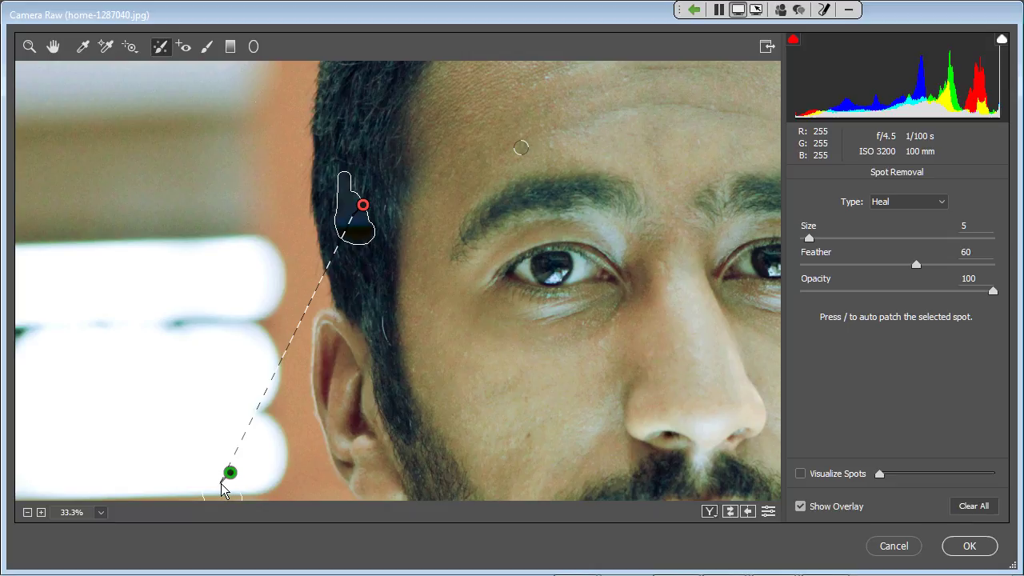
{"action": "mouse_move", "coordinate": [223, 490]}
{"action": "left_mouse_down"}
{"action": "mouse_move", "coordinate": [213, 366]}
{"action": "mouse_move", "coordinate": [274, 126]}
{"action": "mouse_move", "coordinate": [333, 115]}
{"action": "mouse_move", "coordinate": [370, 124]}
{"action": "left_mouse_up"}
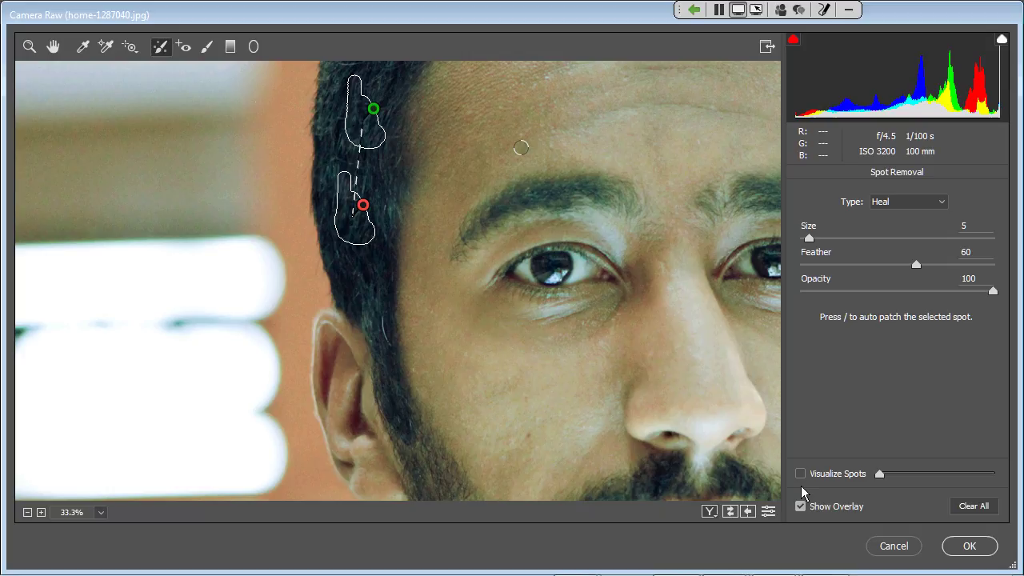
{"action": "key", "text": "v"}
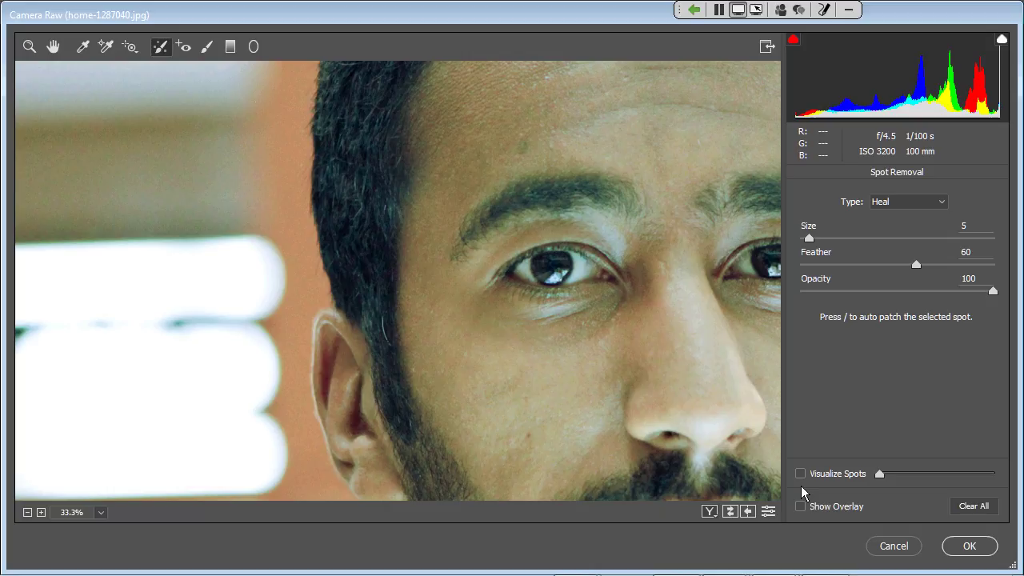
{"action": "key", "text": "v"}
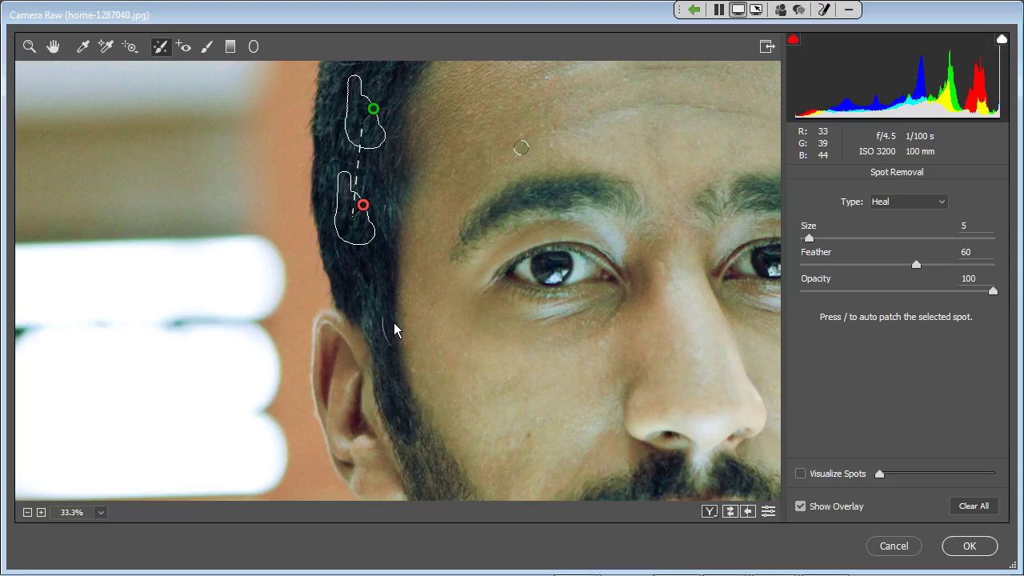
Heal the stray light hair in the sideburn beside the ear, and check the result without the overlay.
{"action": "left_click_drag", "start_coordinate": [383, 318], "coordinate": [393, 355]}
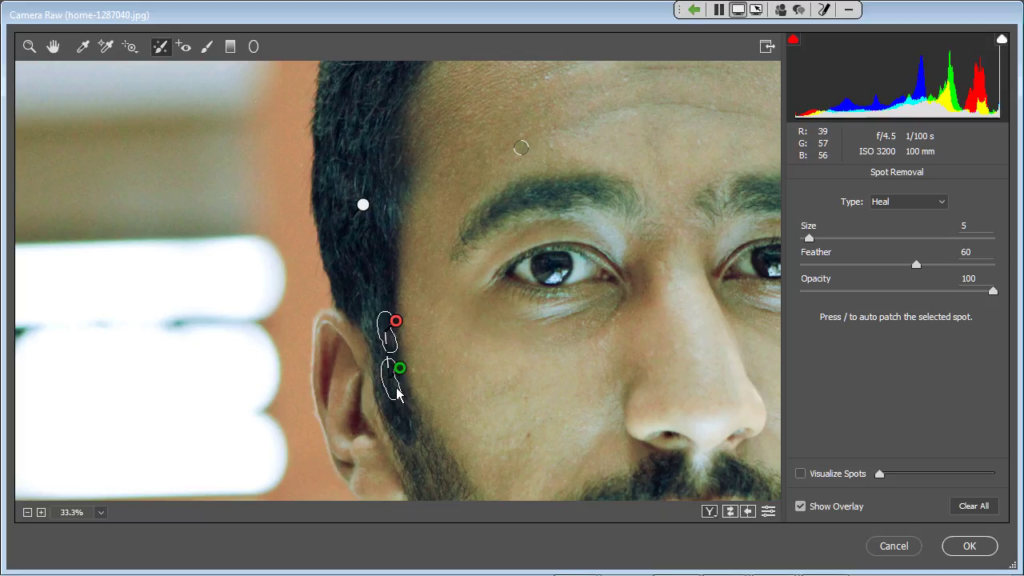
{"action": "key", "text": "v"}
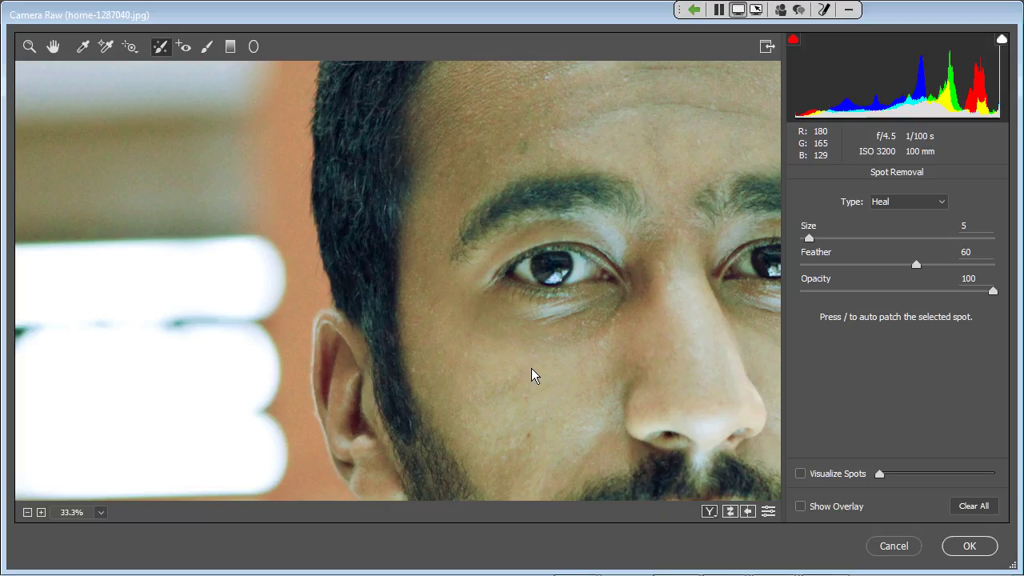
{"action": "key", "text": "v"}
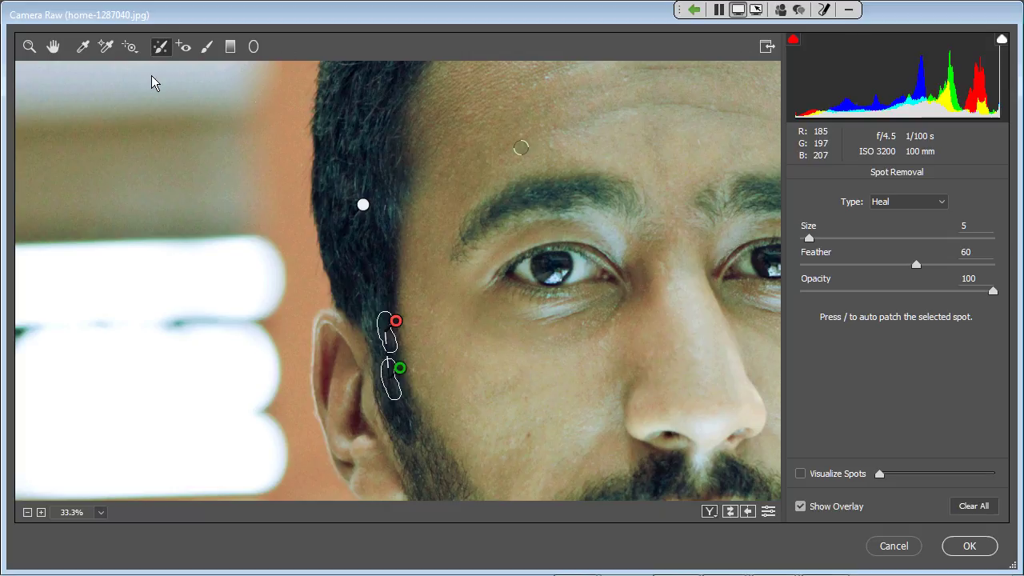
{"action": "key", "text": "ctrl+minus"}
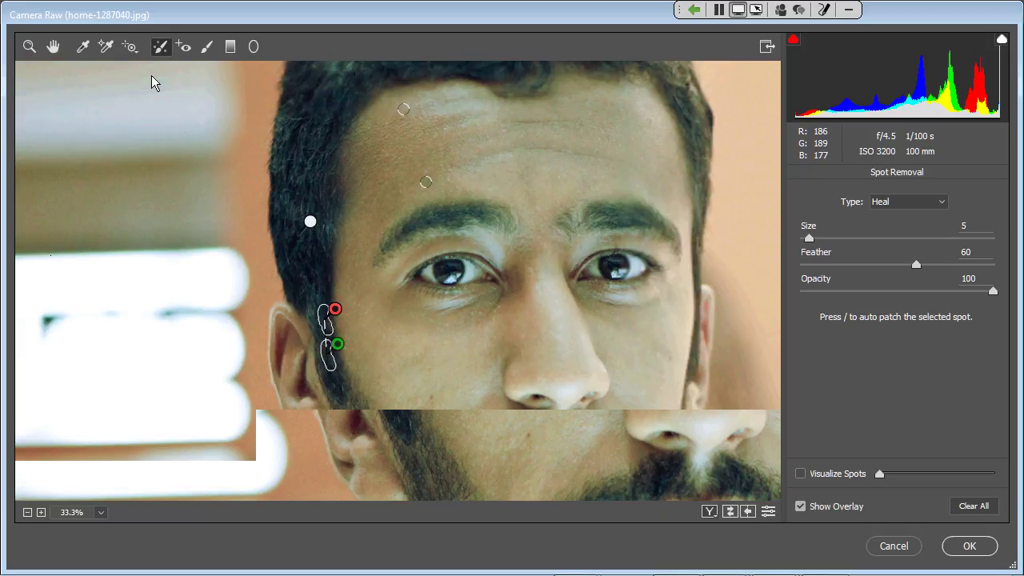
{"action": "key", "text": "ctrl+minus"}
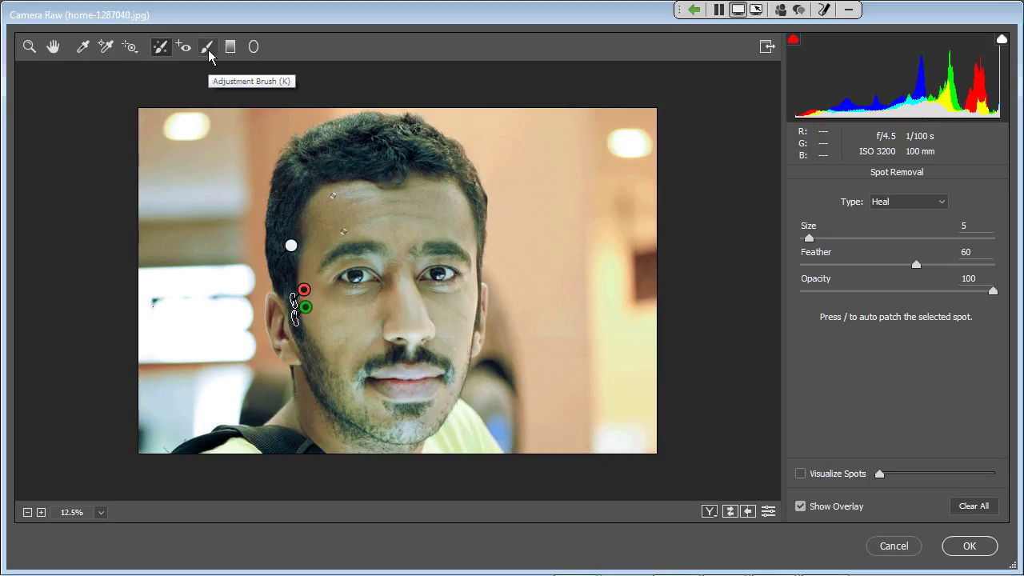
Return to the start of the Basic adjustments and open the Adjustment Brush settings for review.
{"action": "left_click", "coordinate": [28, 48]}
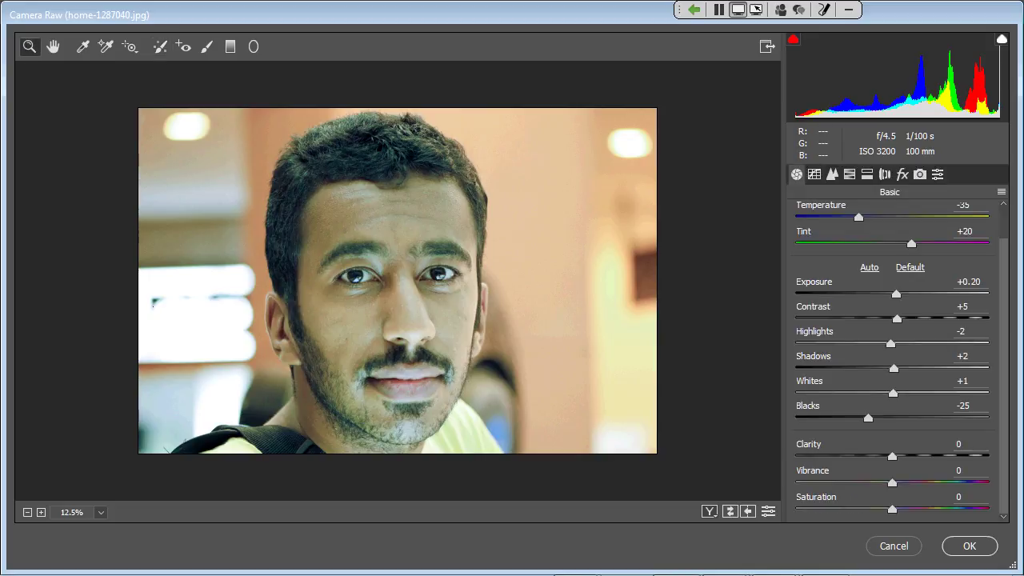
{"action": "left_click_drag", "start_coordinate": [1004, 271], "coordinate": [998, 239]}
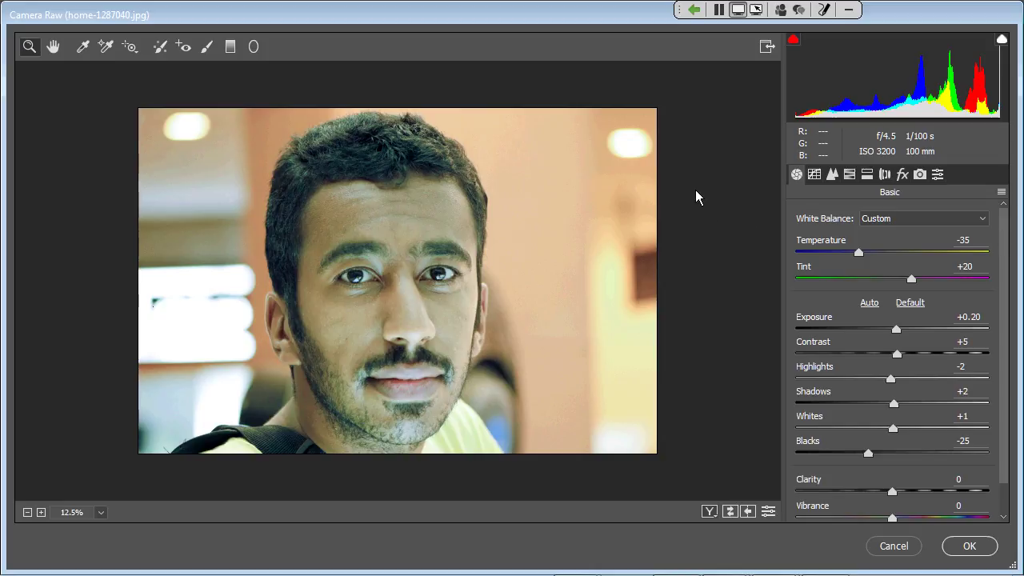
{"action": "left_click", "coordinate": [207, 48]}
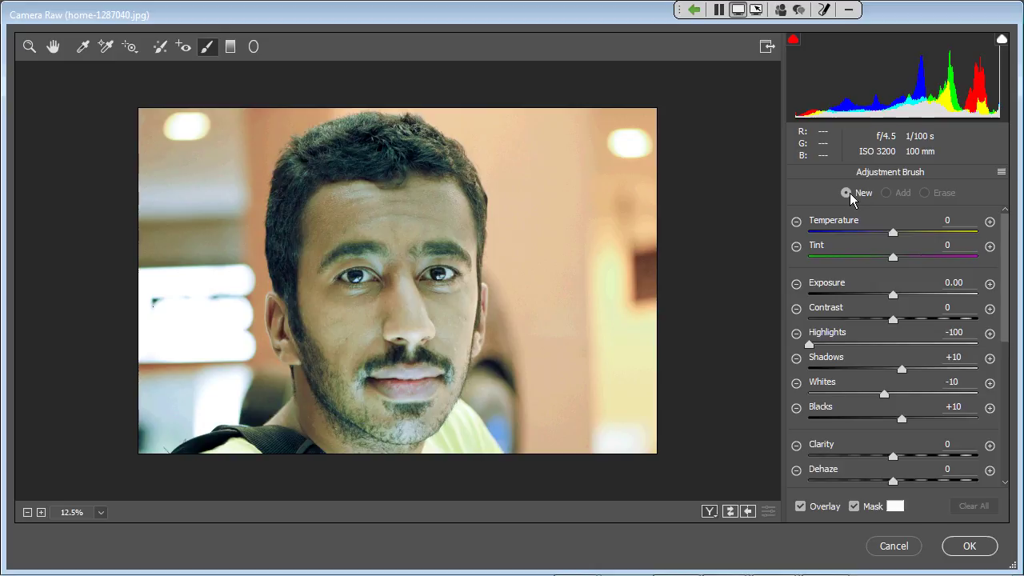
Paint an Adjustment Brush mask over the bright patch on the chin below the lower lip.
{"action": "left_click", "coordinate": [29, 48]}
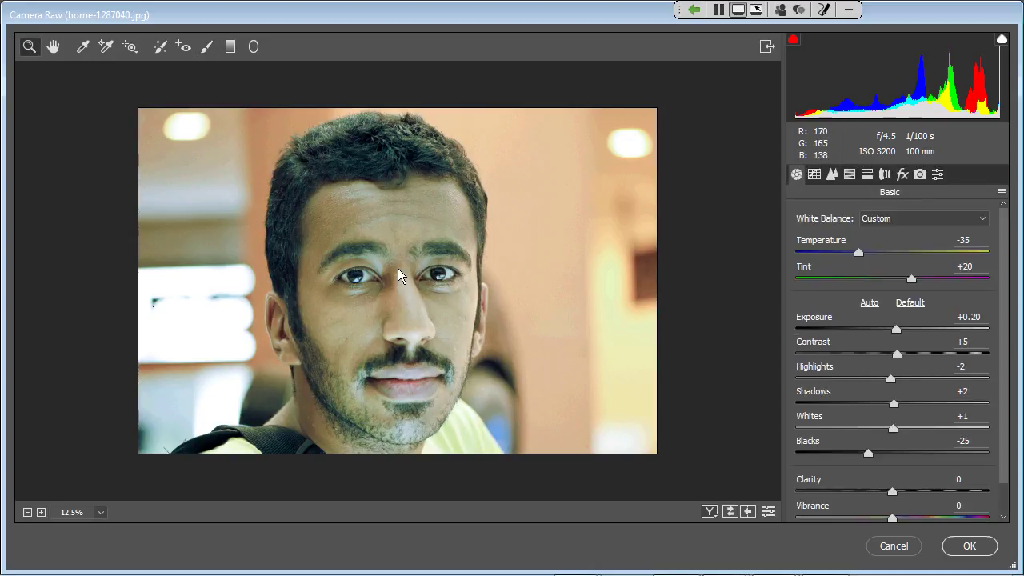
{"action": "left_click", "coordinate": [409, 432]}
{"action": "left_click", "coordinate": [410, 432]}
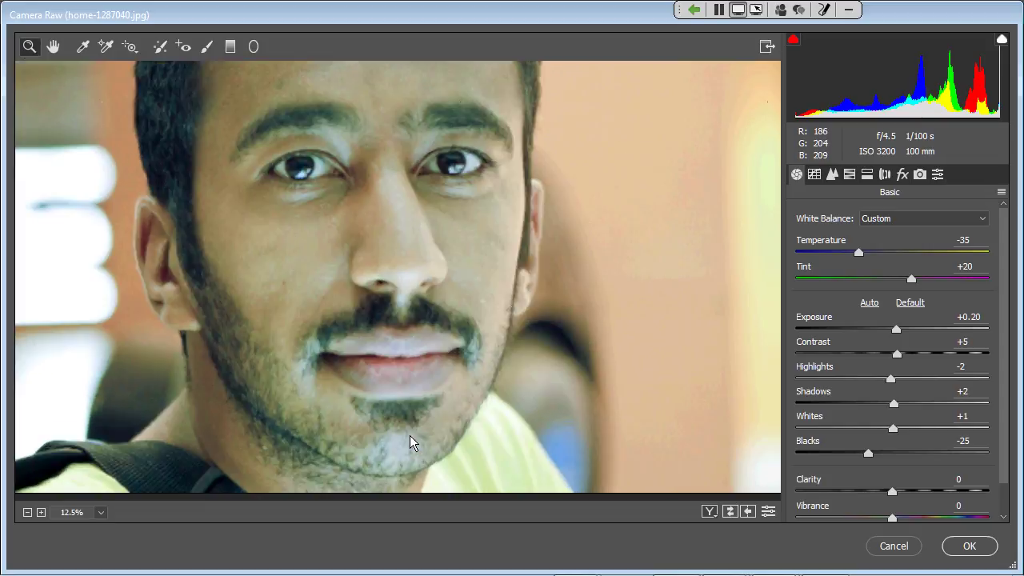
{"action": "left_click", "coordinate": [410, 435]}
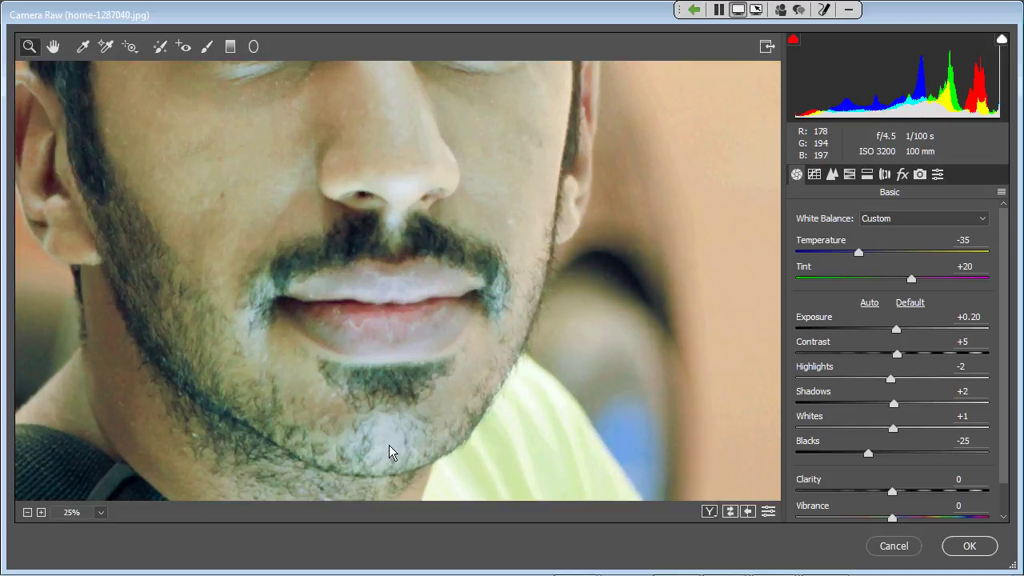
{"action": "left_click", "coordinate": [388, 445]}
{"action": "left_click", "coordinate": [207, 46]}
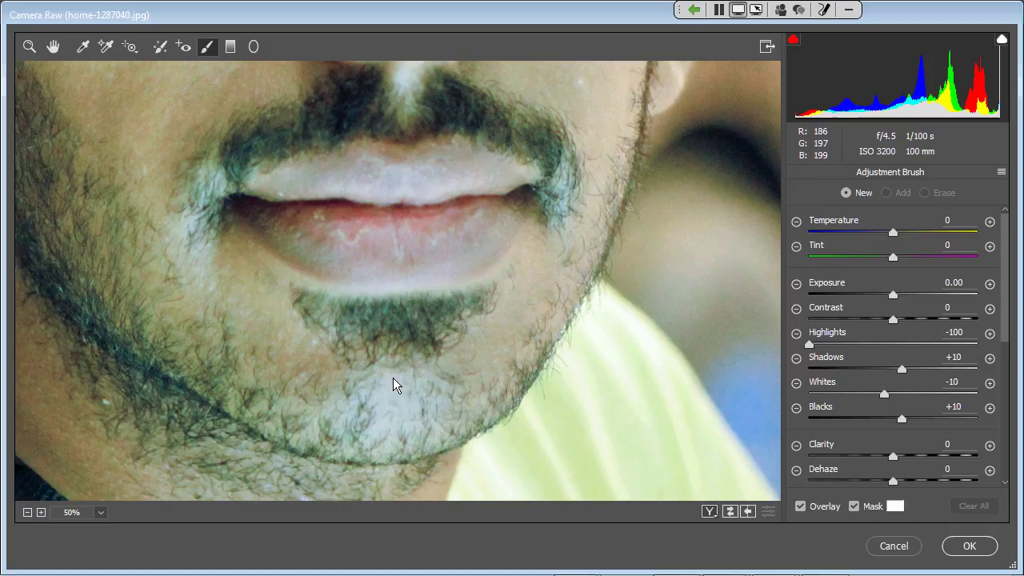
{"action": "left_click", "coordinate": [427, 382]}
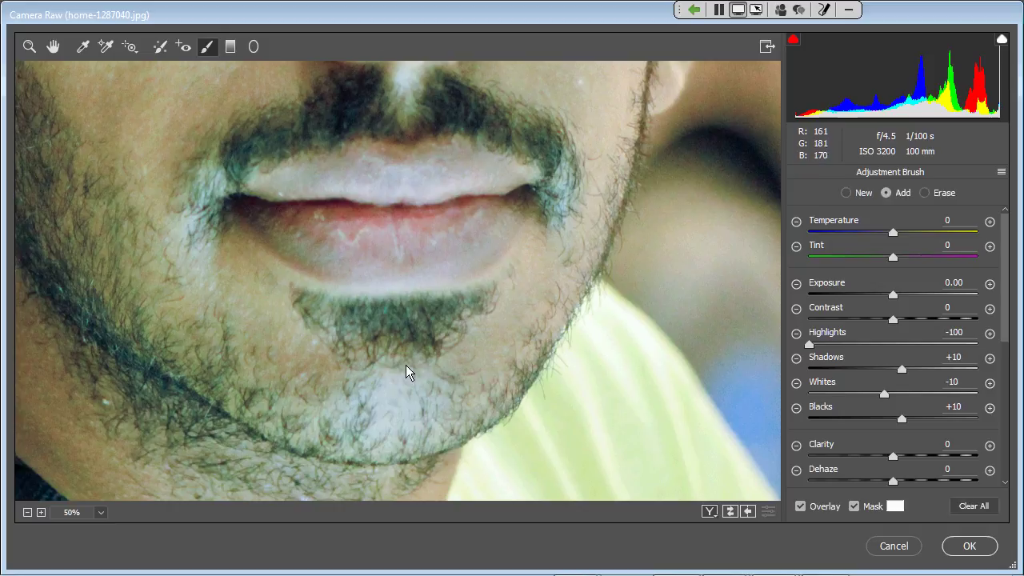
{"action": "mouse_move", "coordinate": [405, 364]}
{"action": "left_mouse_down"}
{"action": "mouse_move", "coordinate": [359, 391]}
{"action": "mouse_move", "coordinate": [424, 441]}
{"action": "mouse_move", "coordinate": [387, 407]}
{"action": "left_mouse_up"}
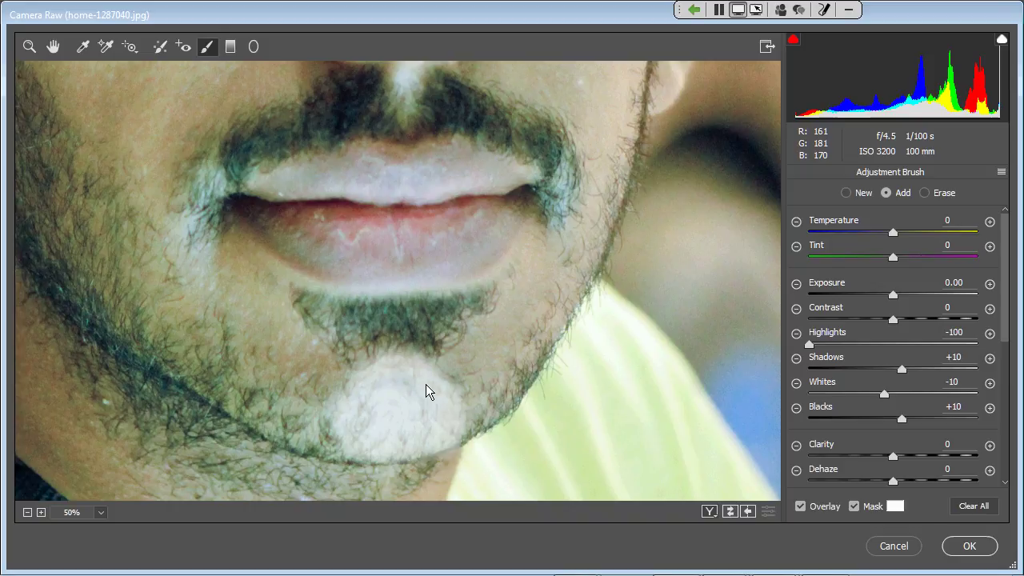
{"action": "key", "text": "v"}
Set the chin adjustment to Highlights -100, Whites -17, Contrast -15 and Temperature +21, and hide the mask.
{"action": "left_click", "coordinate": [809, 347]}
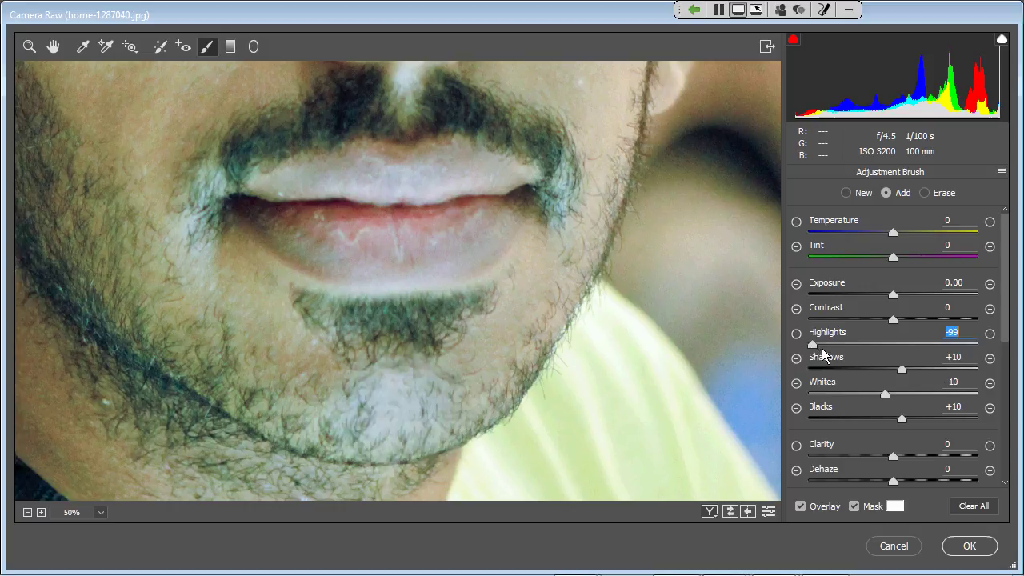
{"action": "left_click_drag", "start_coordinate": [884, 393], "coordinate": [880, 395]}
{"action": "left_click_drag", "start_coordinate": [893, 318], "coordinate": [880, 318]}
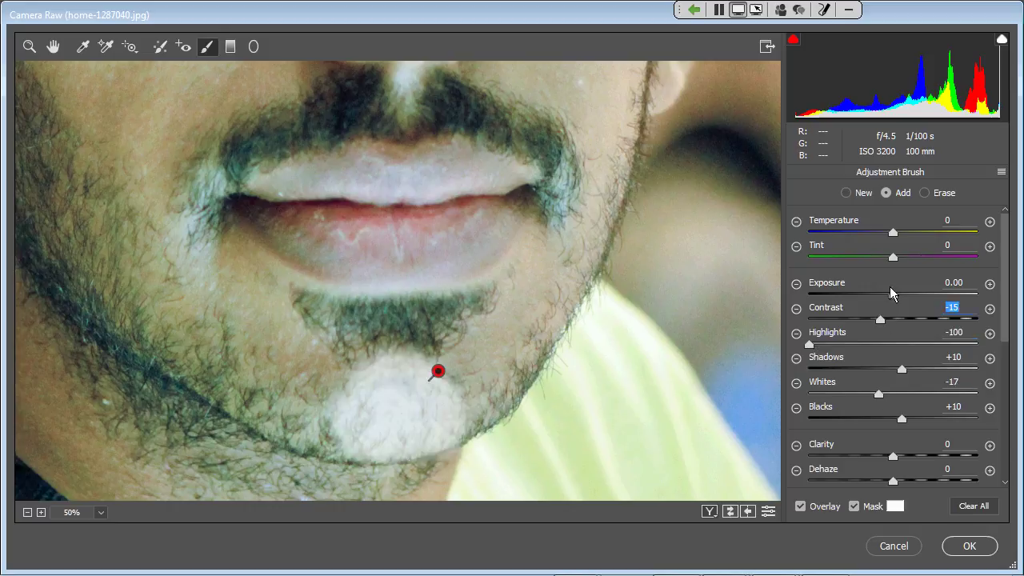
{"action": "left_click", "coordinate": [894, 237]}
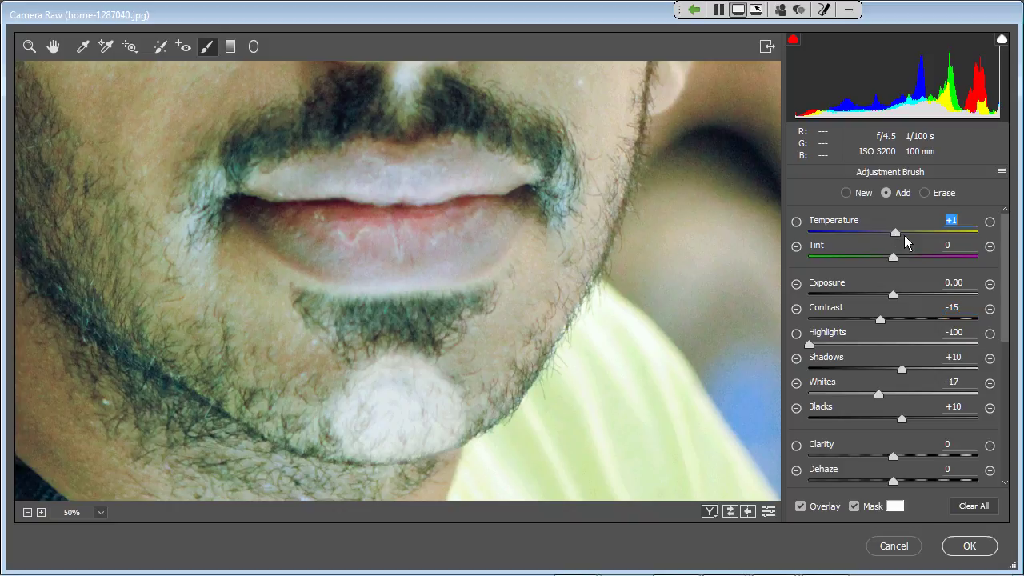
{"action": "left_click", "coordinate": [909, 232]}
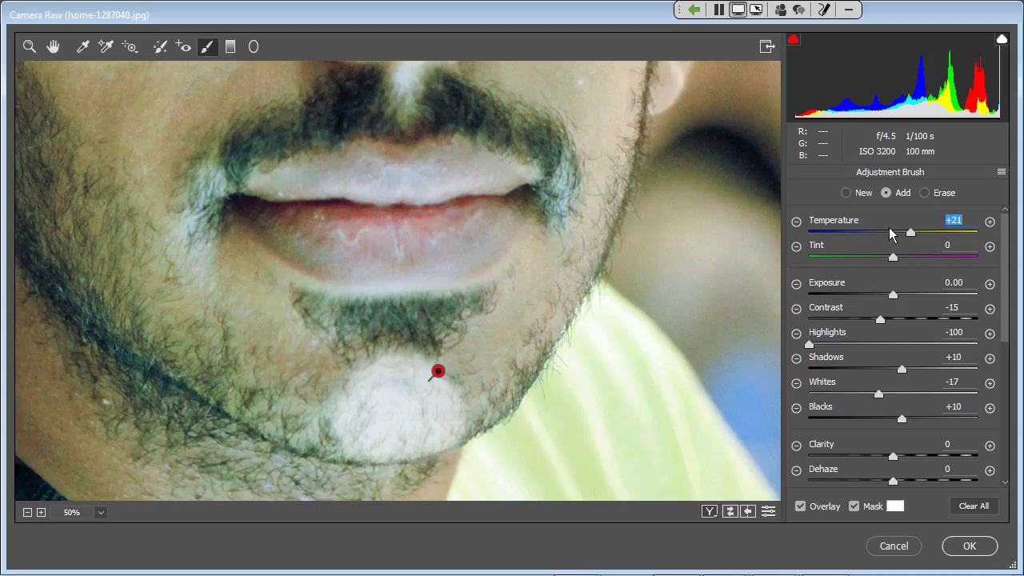
{"action": "left_click", "coordinate": [854, 507]}
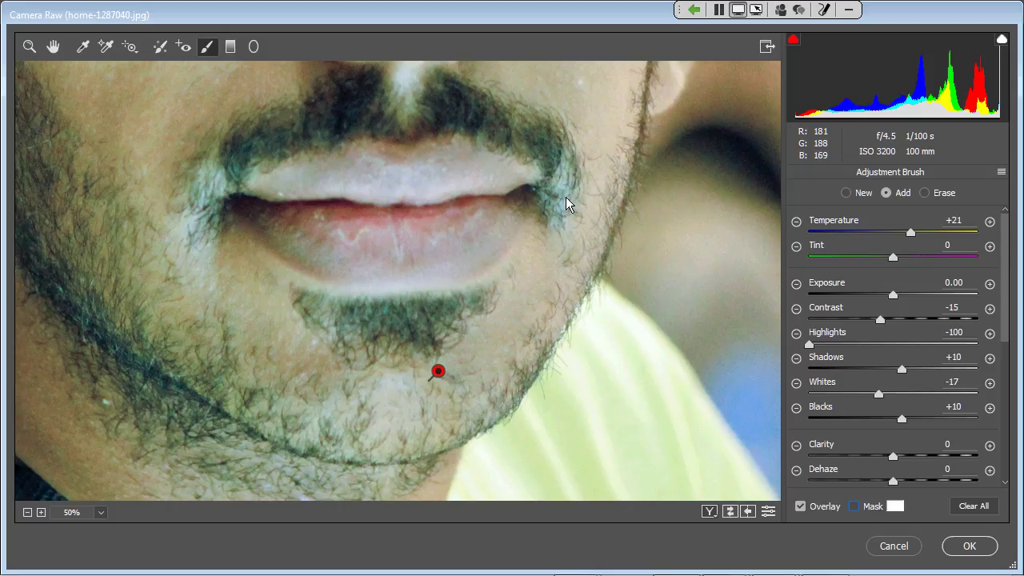
Start a new Adjustment Brush adjustment and paint it across the lower lip.
{"action": "left_click", "coordinate": [842, 198]}
{"action": "left_click_drag", "start_coordinate": [331, 230], "coordinate": [485, 230]}
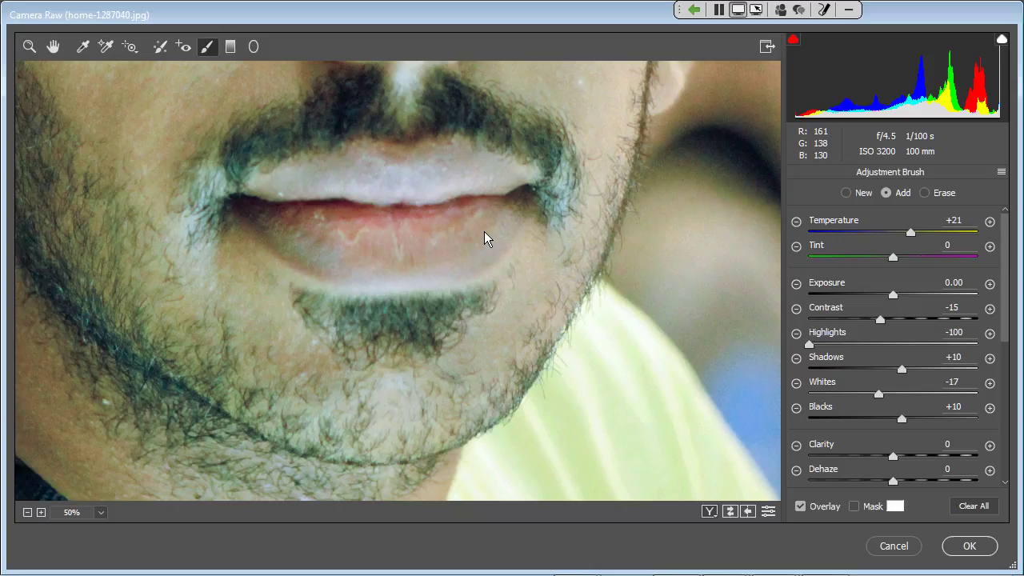
{"action": "left_click_drag", "start_coordinate": [474, 228], "coordinate": [474, 228]}
Set the lower-lip adjustment to Clarity -34, Highlights +6, Contrast +4 and Tint -5.
{"action": "left_click", "coordinate": [892, 457]}
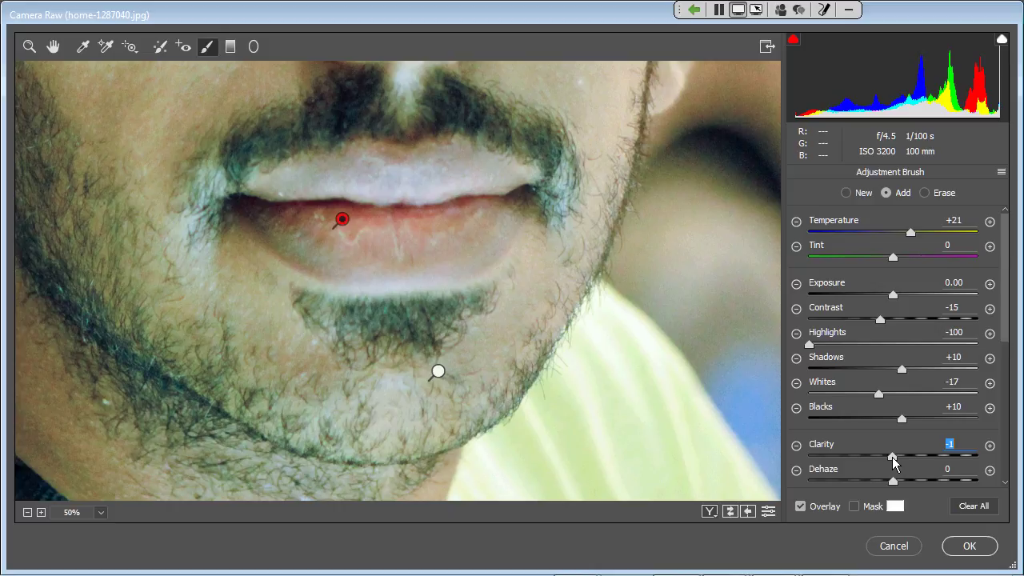
{"action": "left_click_drag", "start_coordinate": [892, 457], "coordinate": [864, 467]}
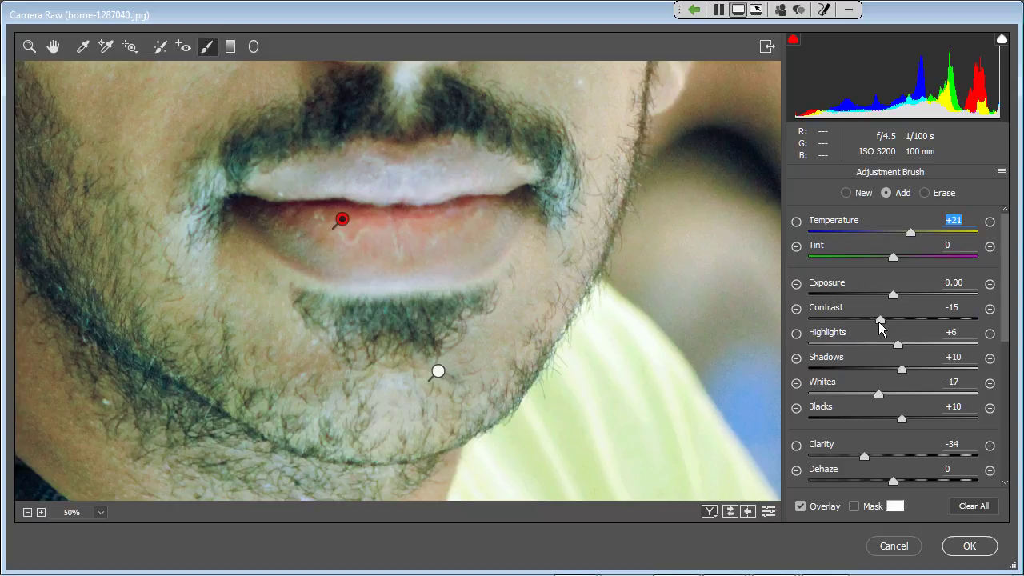
{"action": "left_click_drag", "start_coordinate": [878, 321], "coordinate": [879, 322]}
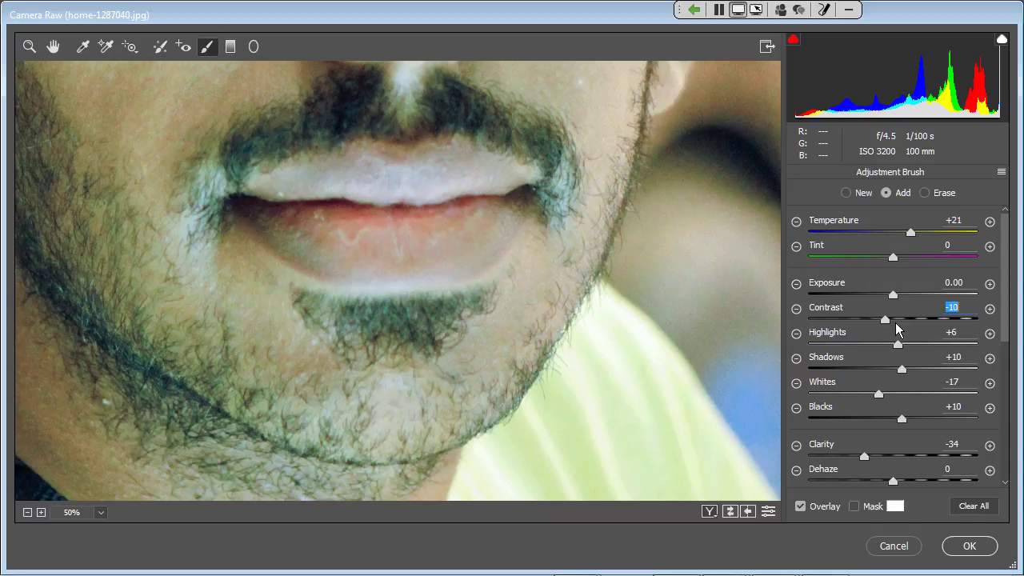
{"action": "left_click_drag", "start_coordinate": [895, 322], "coordinate": [895, 322]}
{"action": "mouse_move", "coordinate": [892, 265]}
{"action": "left_mouse_down"}
{"action": "mouse_move", "coordinate": [867, 261]}
{"action": "mouse_move", "coordinate": [889, 259]}
{"action": "left_mouse_up"}
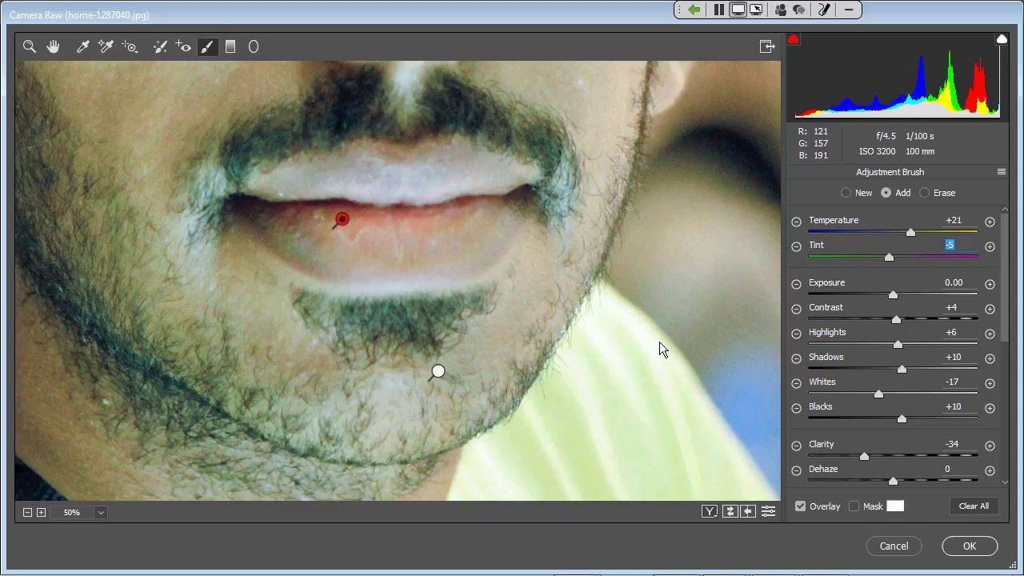
Erase part of the brushed adjustment from the lower lip.
{"action": "left_click", "coordinate": [924, 194]}
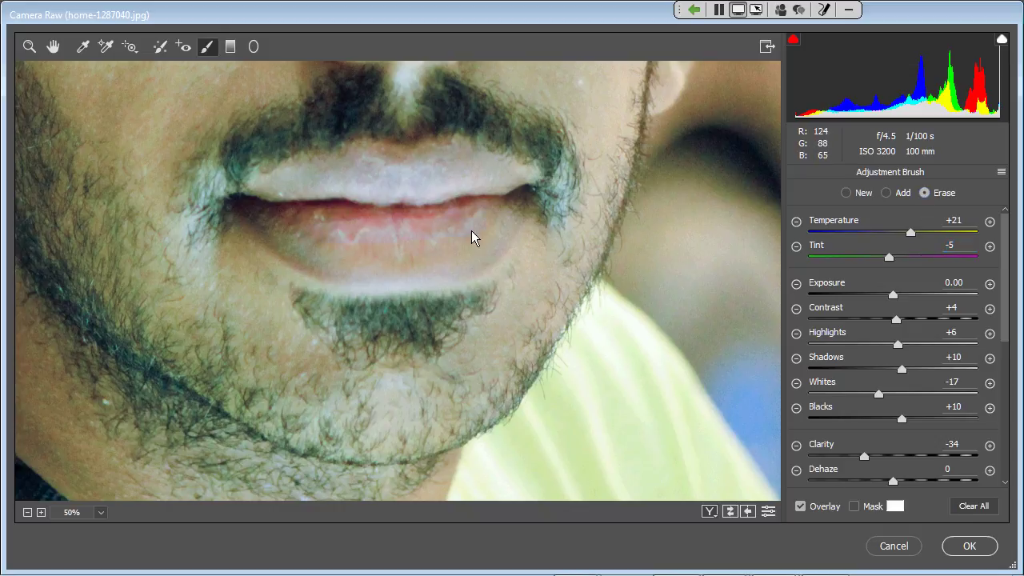
{"action": "mouse_move", "coordinate": [472, 232]}
{"action": "left_mouse_down"}
{"action": "mouse_move", "coordinate": [380, 250]}
{"action": "mouse_move", "coordinate": [483, 244]}
{"action": "mouse_move", "coordinate": [460, 274]}
{"action": "left_mouse_up"}
{"action": "key", "text": "ctrl+minus"}
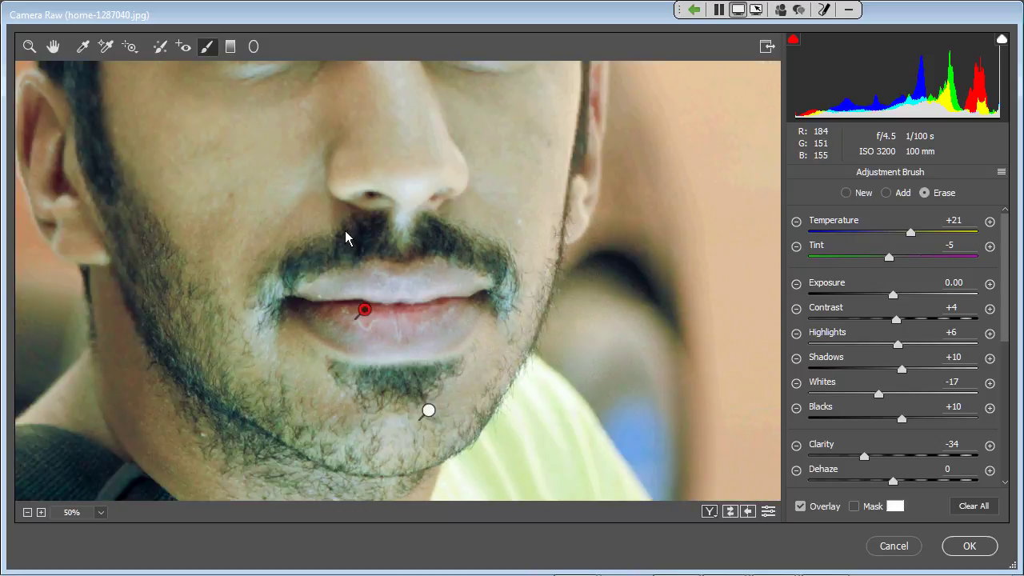
Fit the whole portrait in view with the pin overlay hidden, and apply the Camera Raw edits.
{"action": "key", "text": "ctrl+0"}
{"action": "key", "text": "v"}
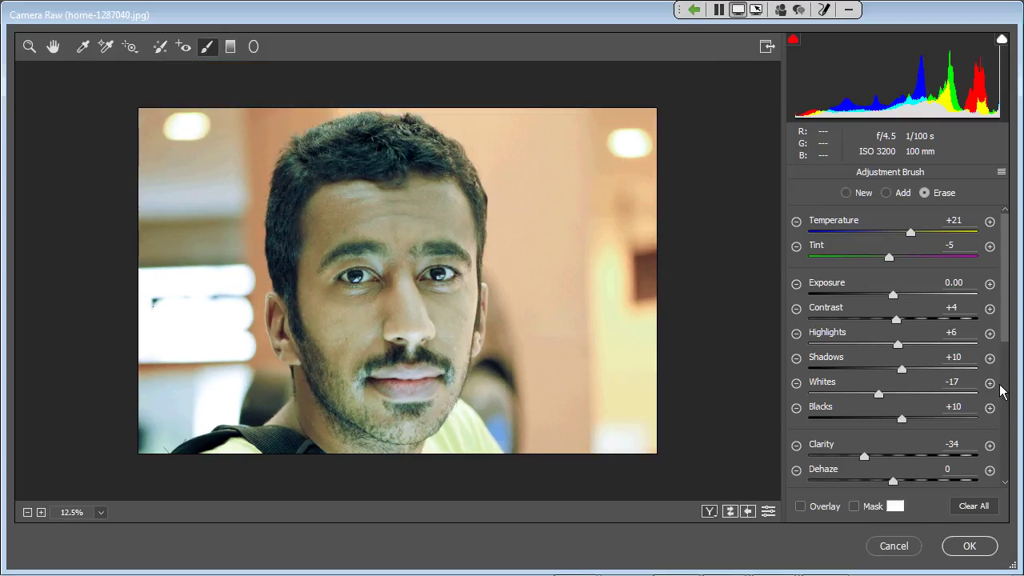
{"action": "left_click", "coordinate": [957, 549]}
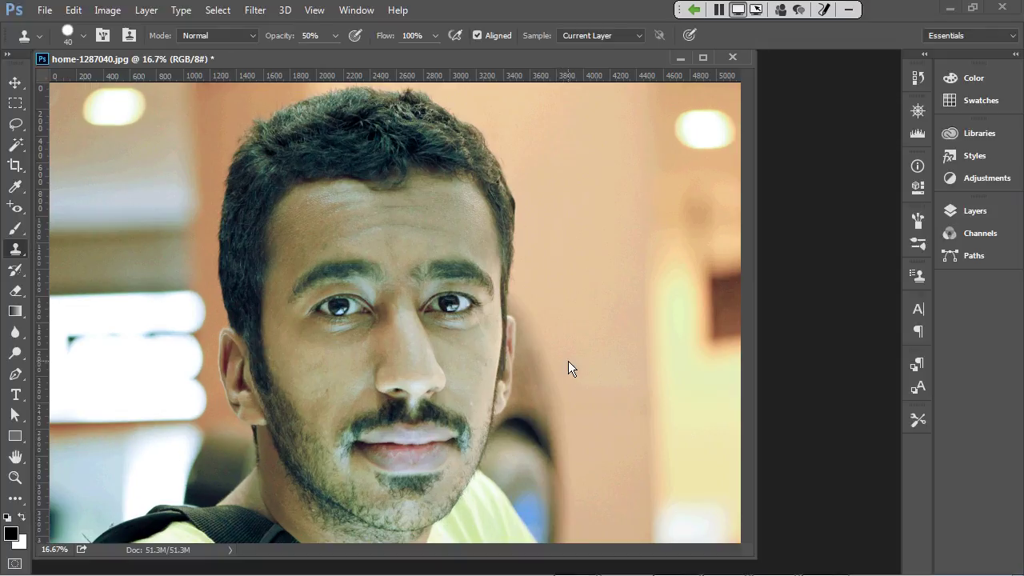
Compare the original photo with the filtered version through the Open and Camera Raw Filter history states.
{"action": "left_click", "coordinate": [909, 79]}
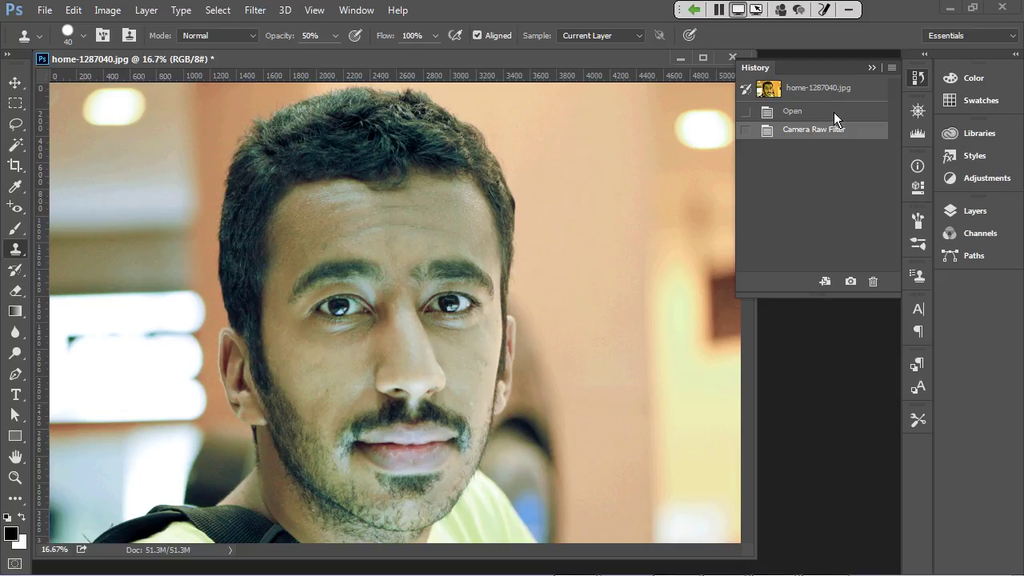
{"action": "left_click", "coordinate": [785, 115]}
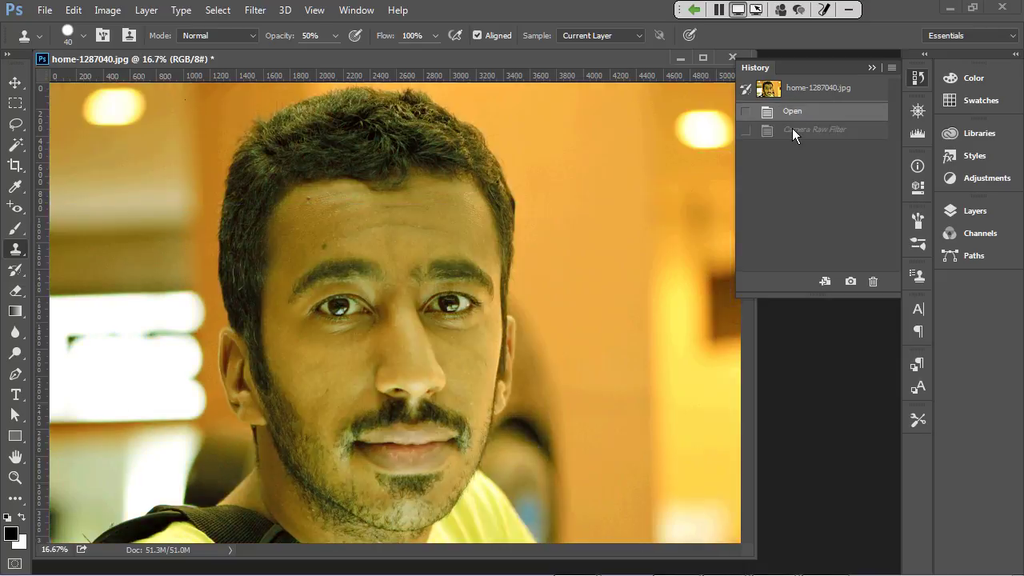
{"action": "left_click", "coordinate": [793, 130]}
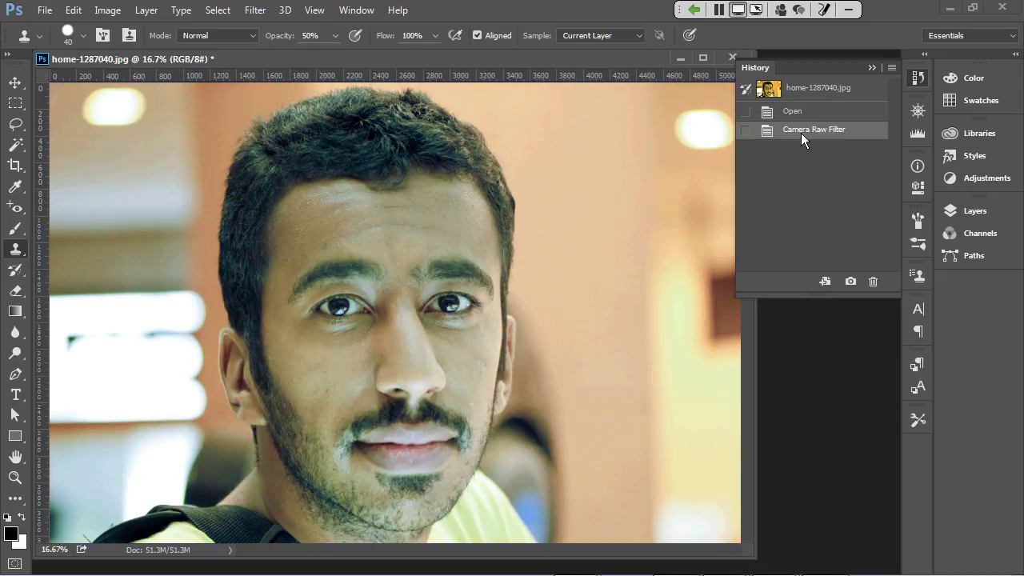
{"action": "left_click", "coordinate": [871, 68]}
{"action": "key", "text": "alt+Tab"}
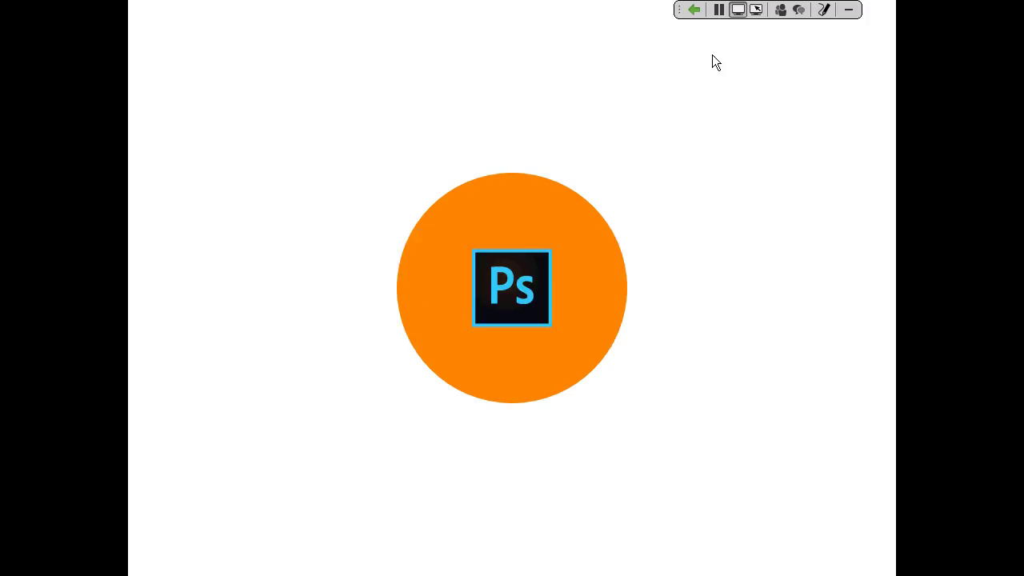
{"action": "key", "text": "Right"}
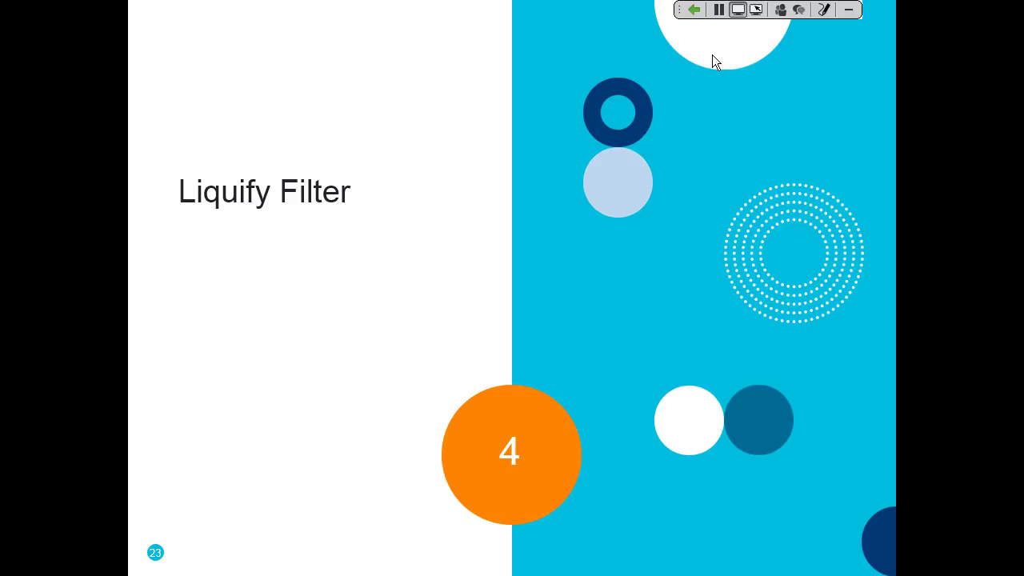
{"action": "key", "text": "Right"}
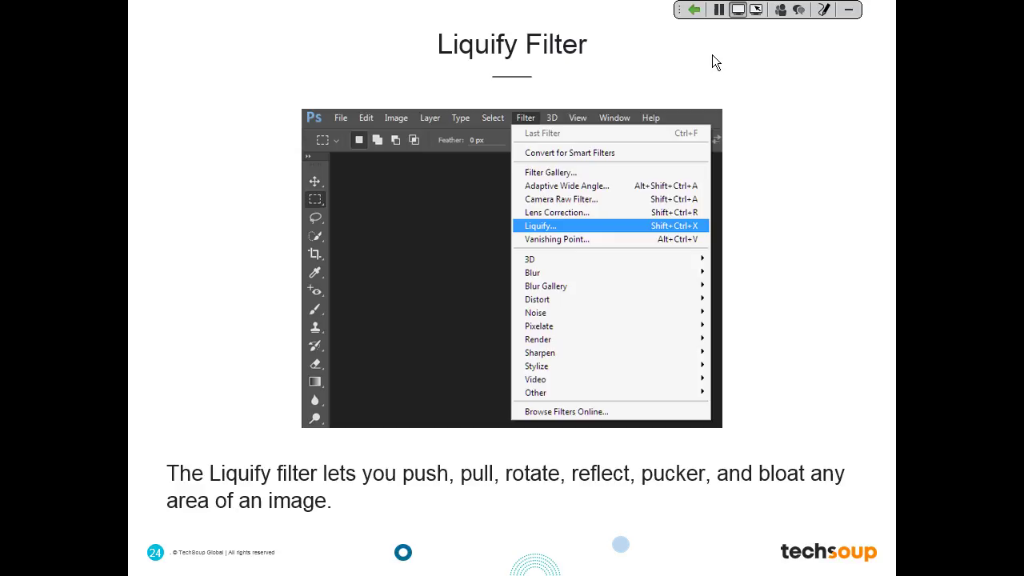
{"action": "key", "text": "alt+Tab"}
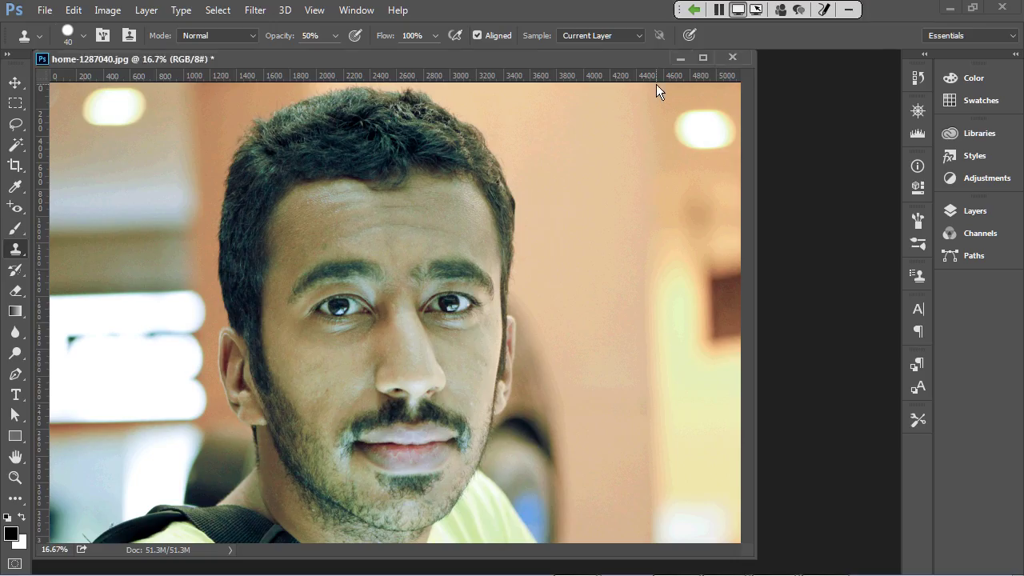
Open the Liquify filter and try shrinking the eyes with the Pucker tool at brush size 500.
{"action": "left_click", "coordinate": [255, 10]}
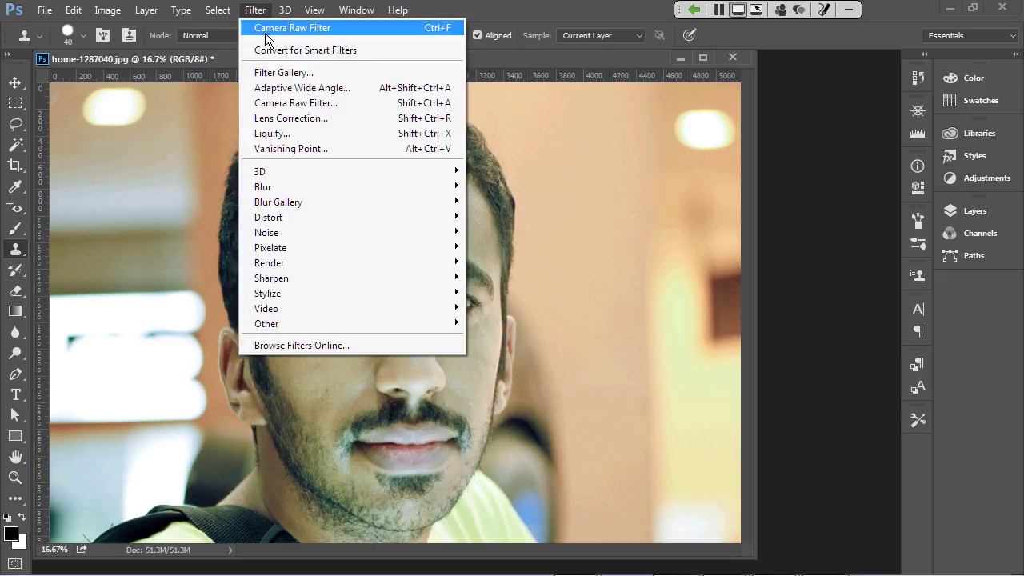
{"action": "left_click", "coordinate": [300, 133]}
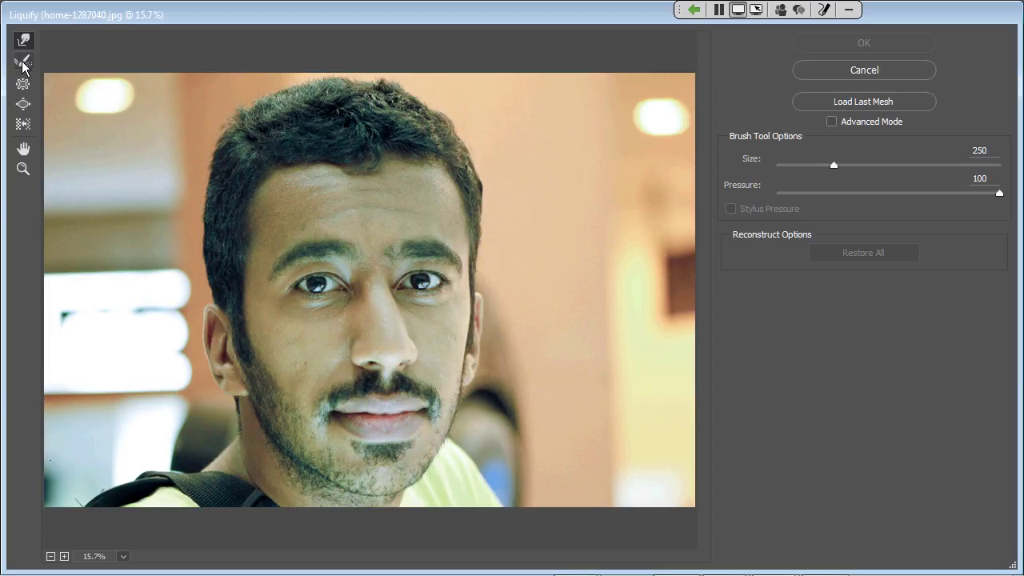
{"action": "left_click", "coordinate": [23, 84]}
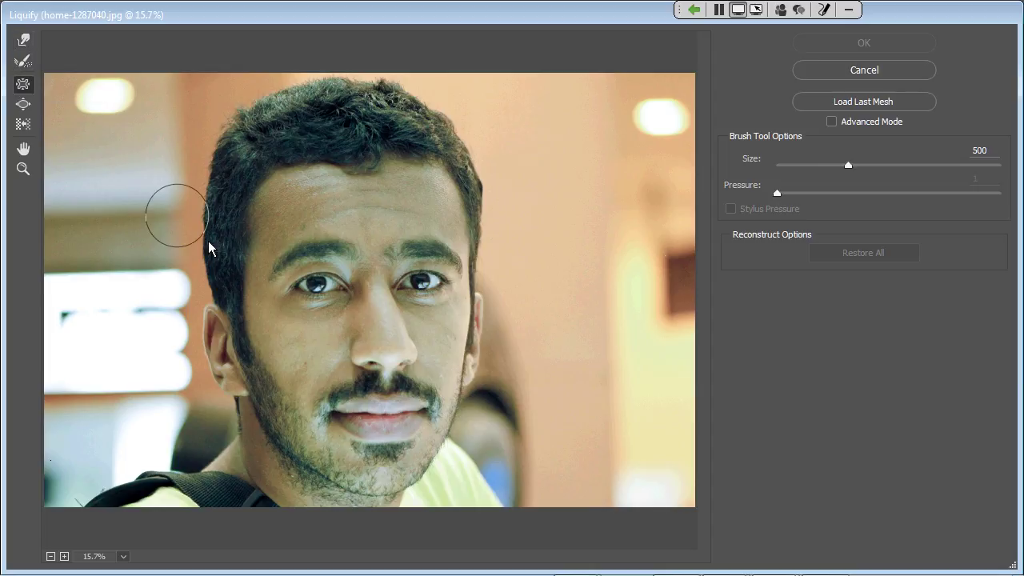
{"action": "left_click", "coordinate": [317, 284]}
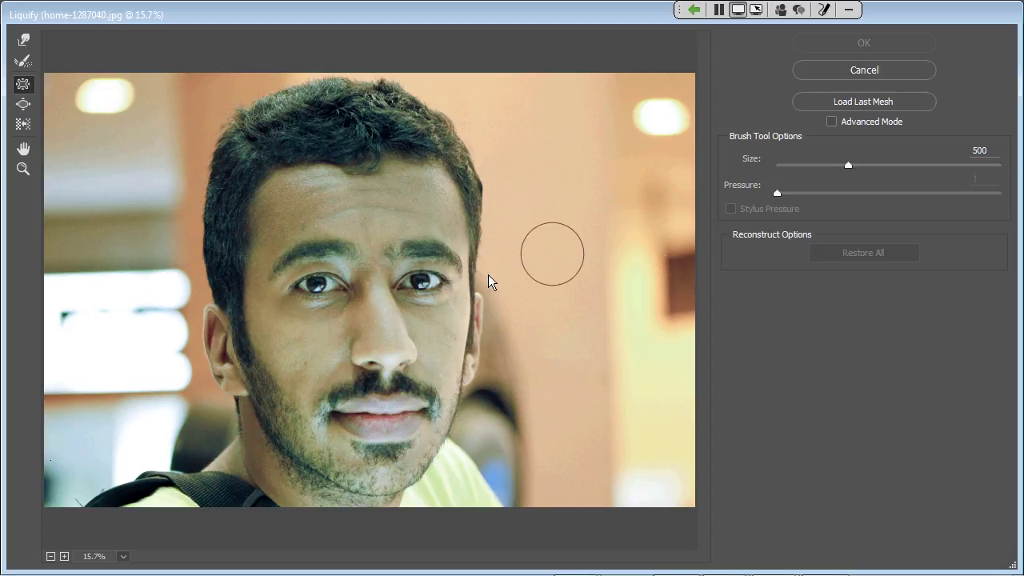
{"action": "left_click", "coordinate": [422, 285]}
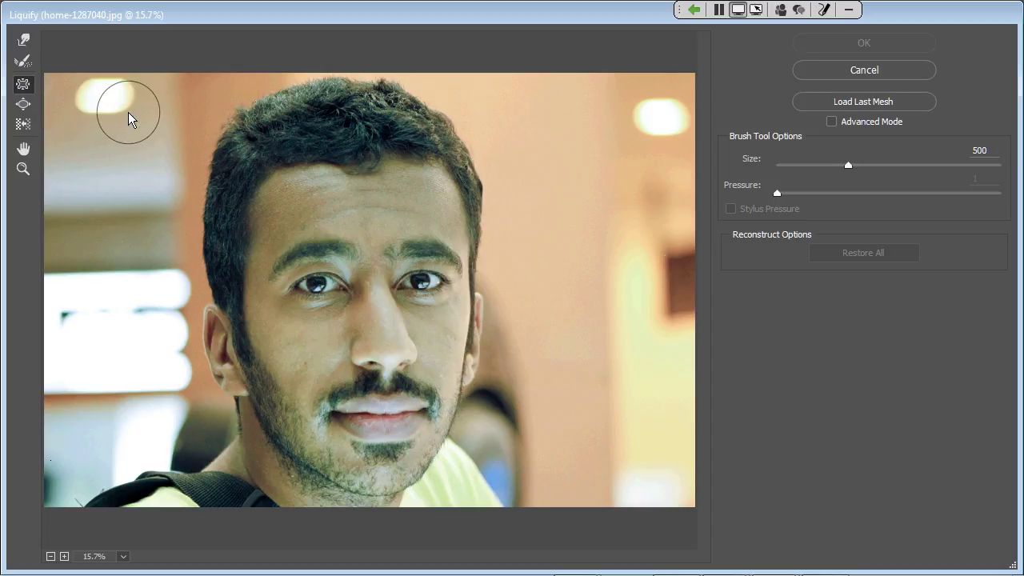
{"action": "left_click", "coordinate": [315, 287]}
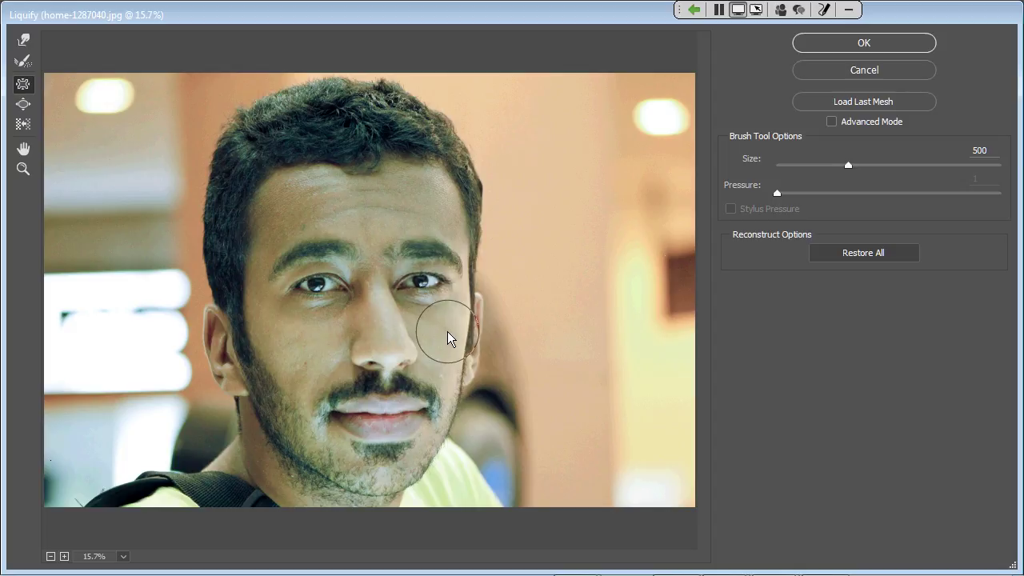
Try enlarging the nose with the Bloat tool at size 500, and restore the whole image.
{"action": "left_click", "coordinate": [18, 109]}
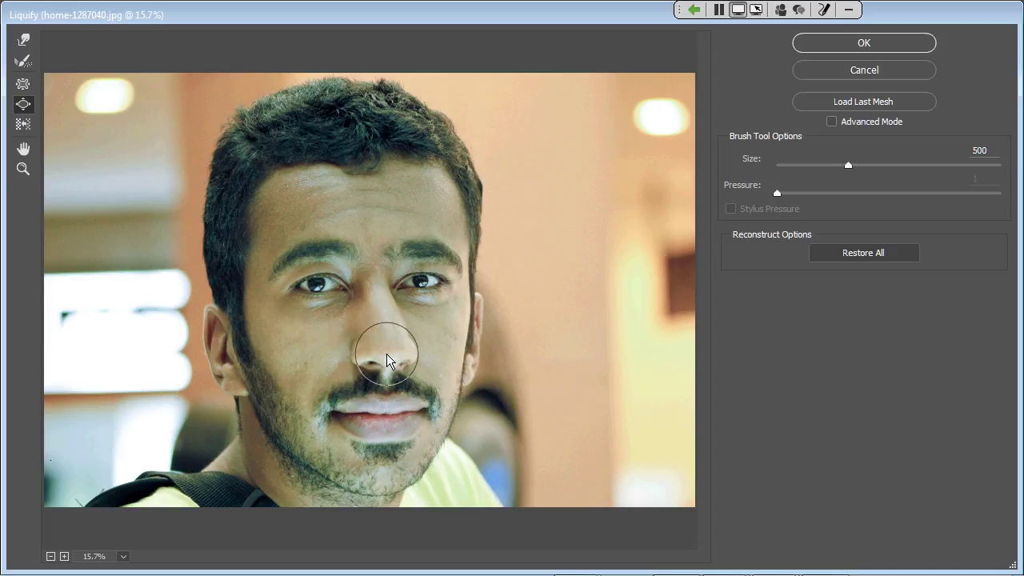
{"action": "left_click_drag", "start_coordinate": [397, 352], "coordinate": [378, 371]}
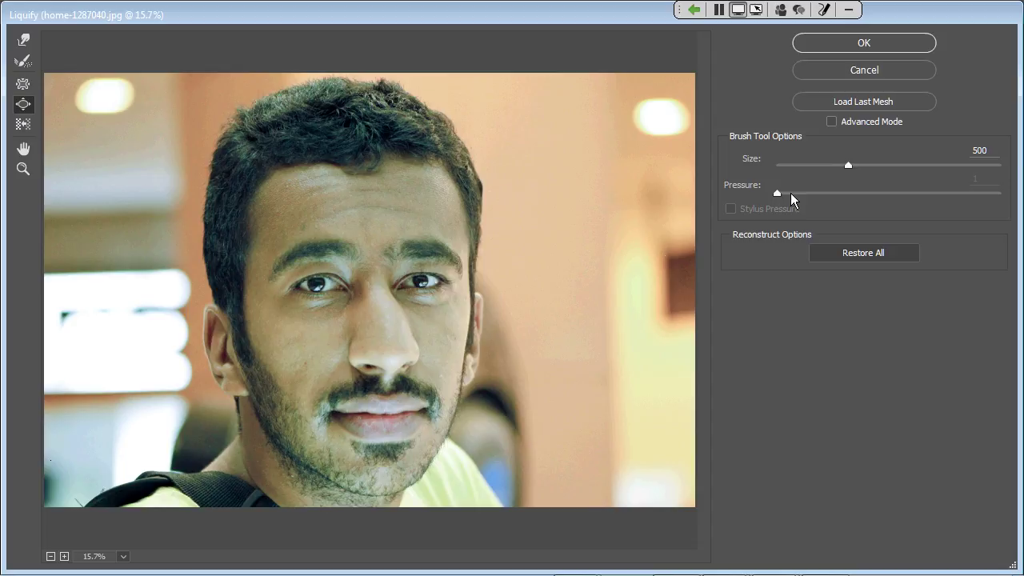
{"action": "left_click", "coordinate": [869, 257]}
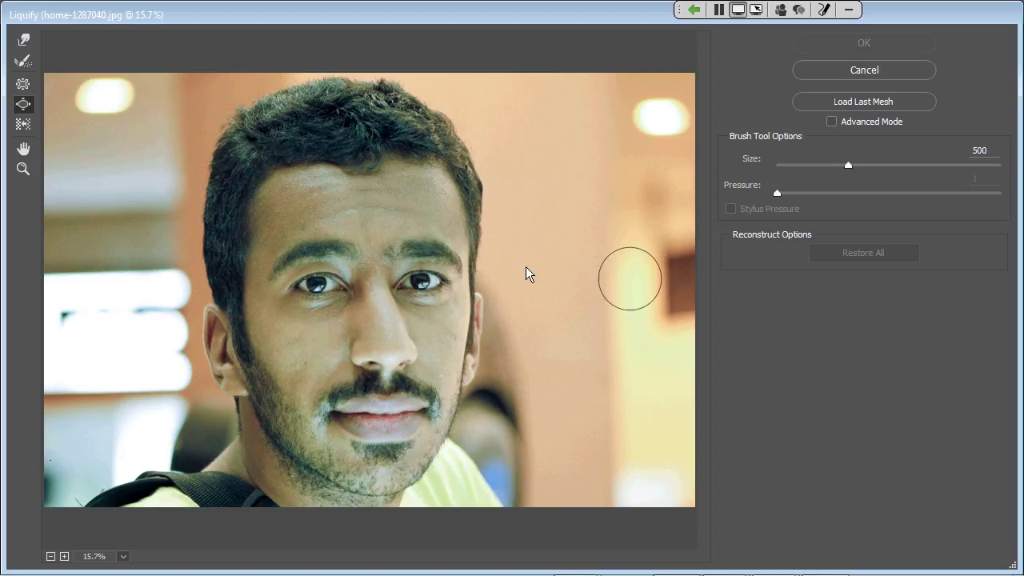
Try the Push Left tool at size 500 and pressure 100 on the hair beside the forehead, restore the image, and cancel Liquify.
{"action": "left_click", "coordinate": [23, 124]}
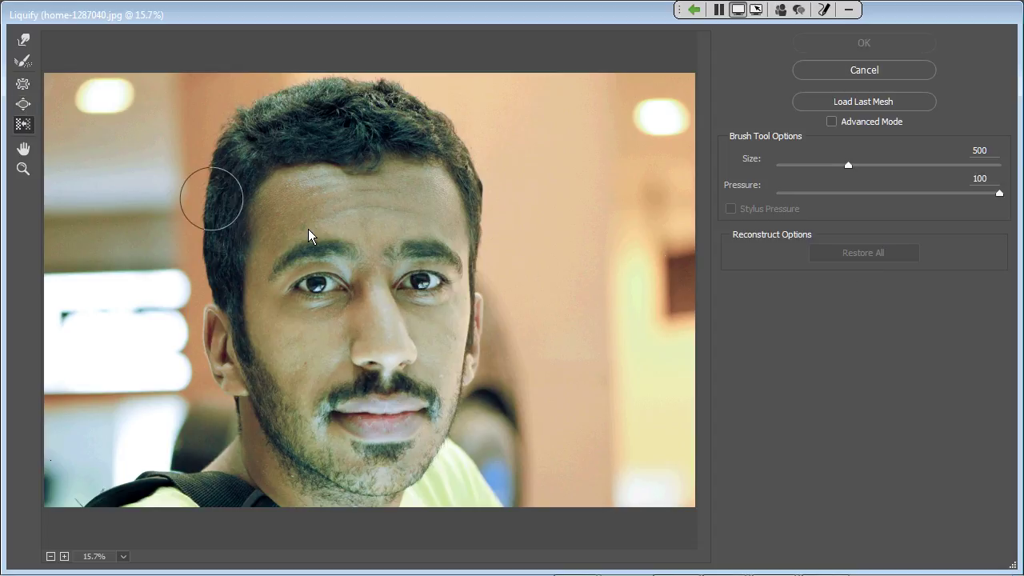
{"action": "mouse_move", "coordinate": [470, 224]}
{"action": "left_mouse_down"}
{"action": "mouse_move", "coordinate": [496, 221]}
{"action": "mouse_move", "coordinate": [442, 160]}
{"action": "mouse_move", "coordinate": [388, 144]}
{"action": "mouse_move", "coordinate": [454, 145]}
{"action": "left_mouse_up"}
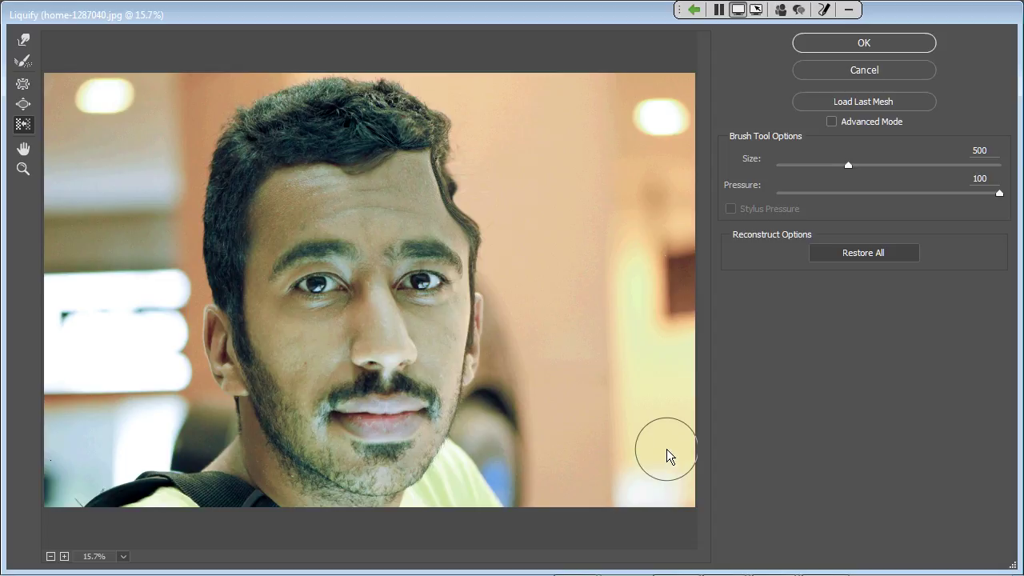
{"action": "left_click", "coordinate": [833, 252]}
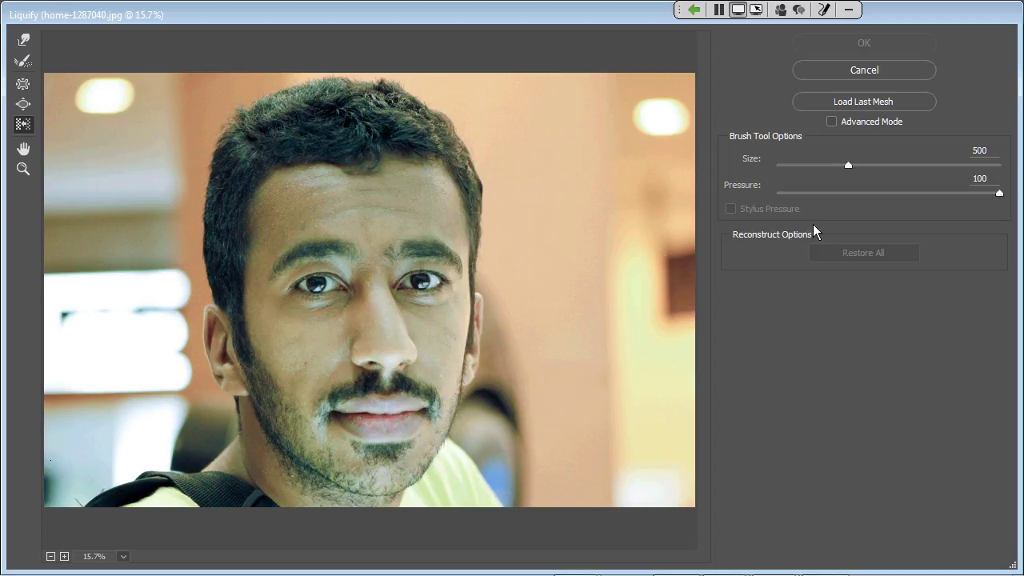
{"action": "left_click", "coordinate": [837, 72]}
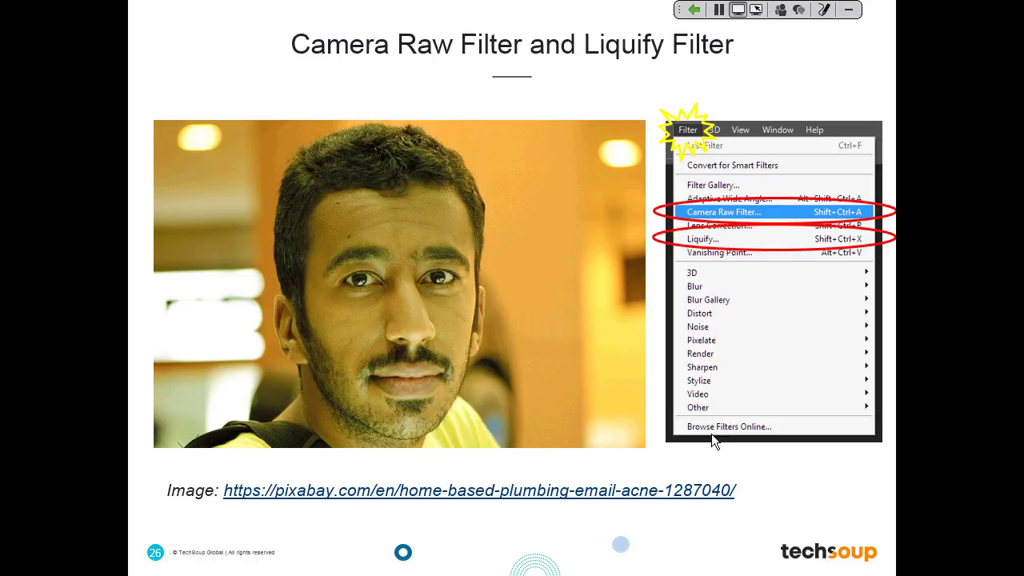
{"action": "key", "text": "Right"}
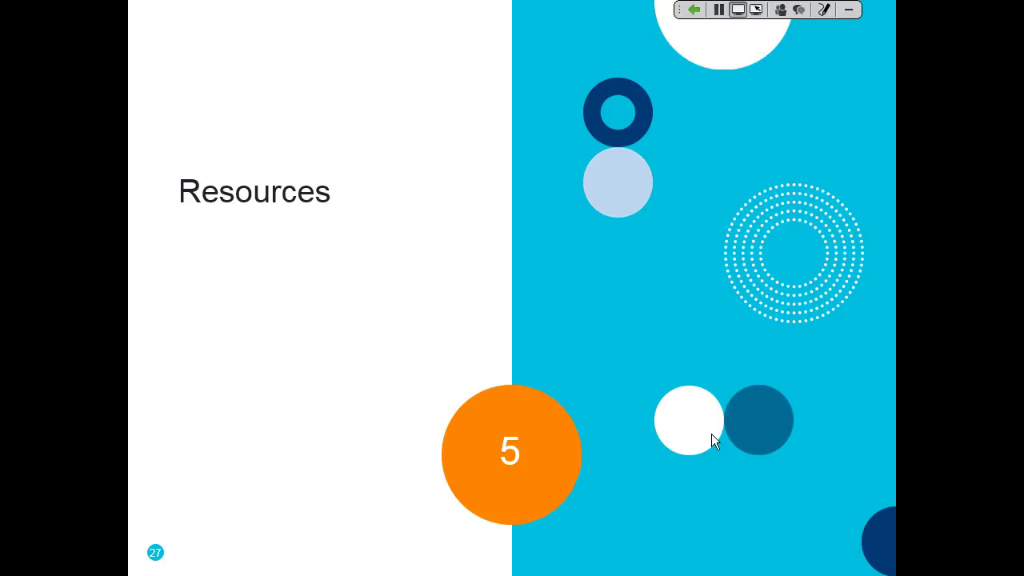
{"action": "key", "text": "Right"}
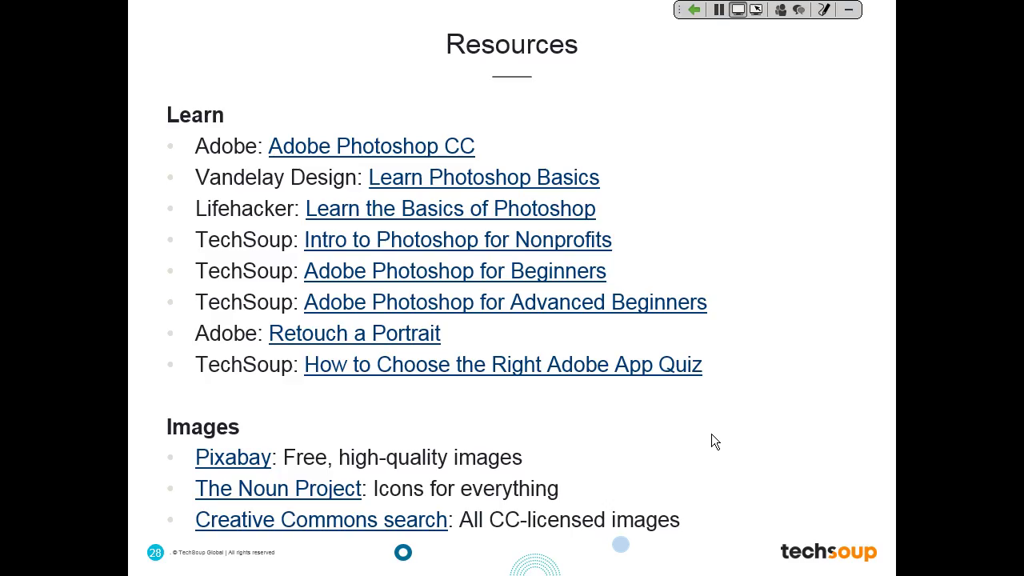
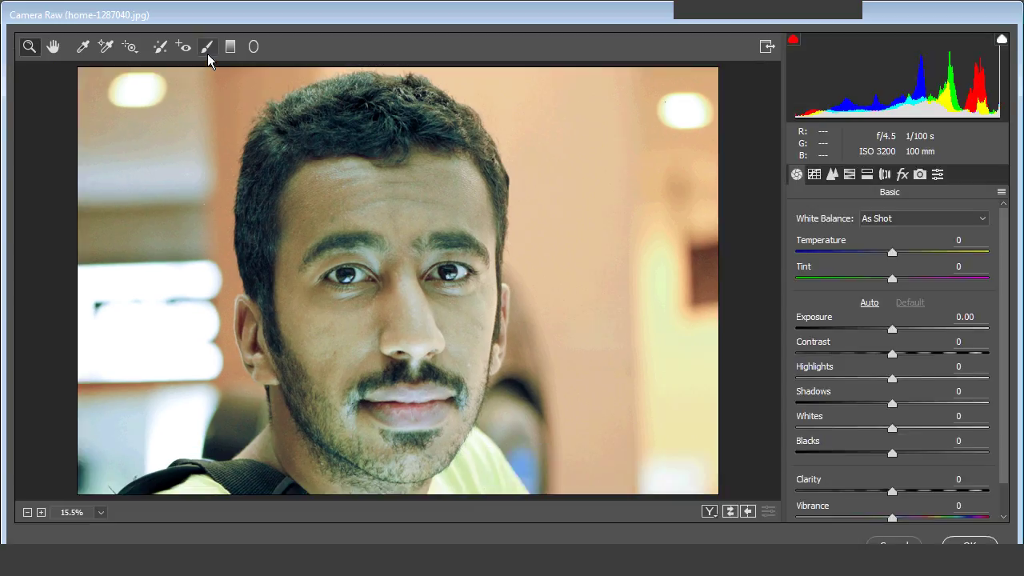
Try an Adjustment Brush stroke across the forehead in Camera Raw, and undo it.
{"action": "left_click", "coordinate": [207, 51]}
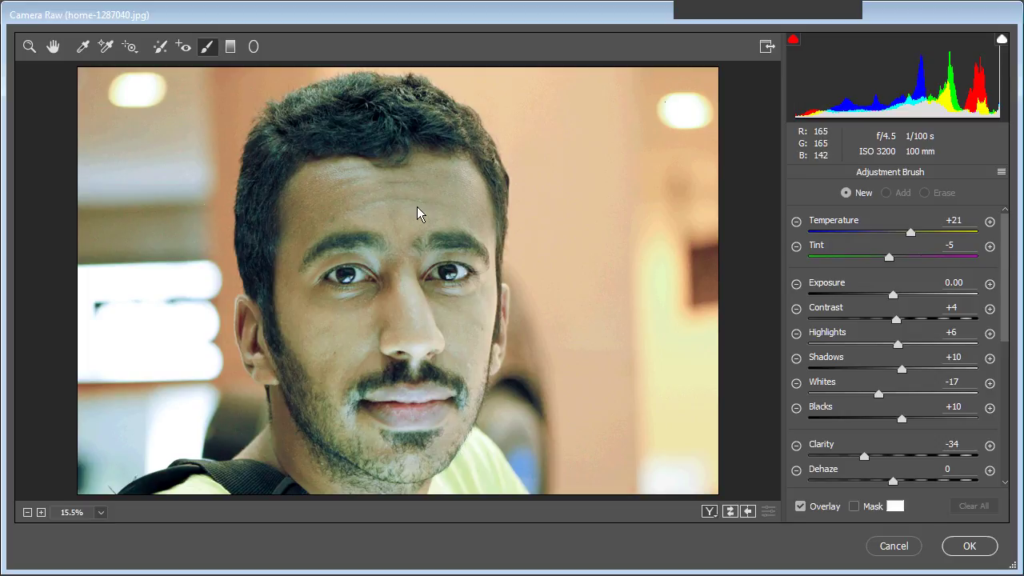
{"action": "left_click_drag", "start_coordinate": [417, 206], "coordinate": [395, 204]}
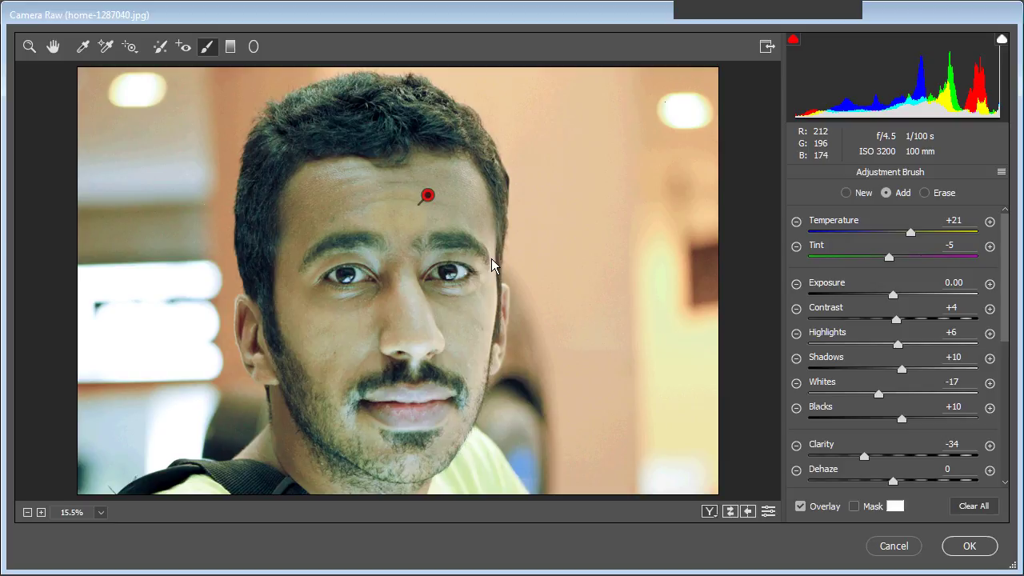
{"action": "key", "text": "ctrl+z"}
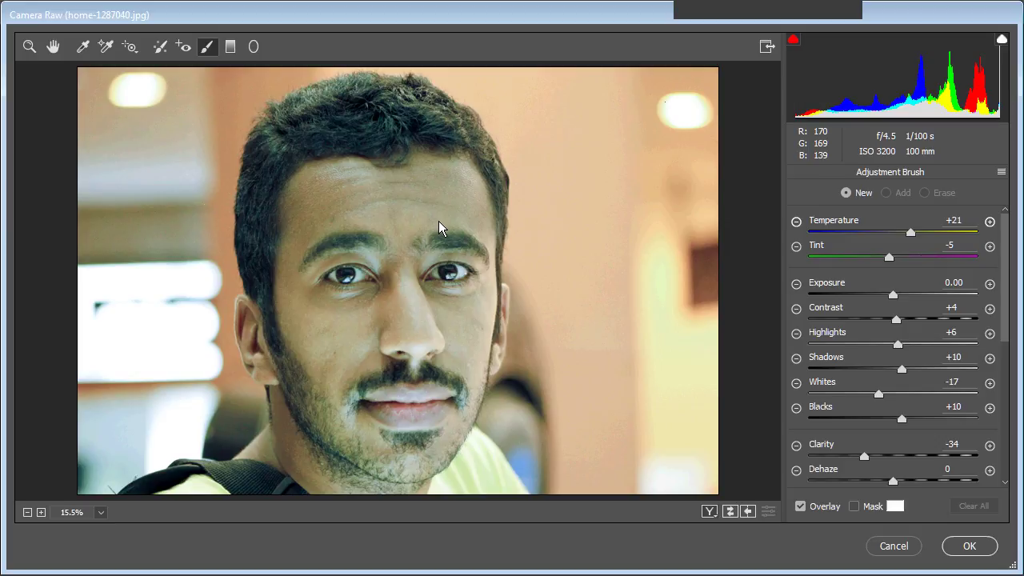
Paint a short Adjustment Brush stroke on the forehead, erase parts of it in Erase mode, and switch to a new adjustment.
{"action": "mouse_move", "coordinate": [431, 190]}
{"action": "left_mouse_down"}
{"action": "mouse_move", "coordinate": [415, 193]}
{"action": "mouse_move", "coordinate": [425, 193]}
{"action": "left_mouse_up"}
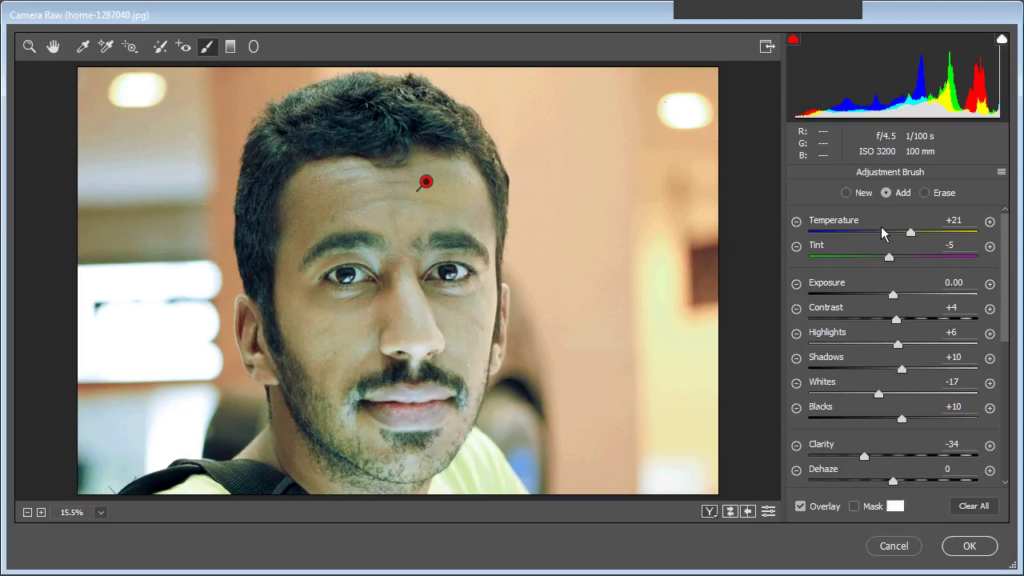
{"action": "left_click", "coordinate": [925, 194]}
{"action": "left_click_drag", "start_coordinate": [401, 177], "coordinate": [468, 176]}
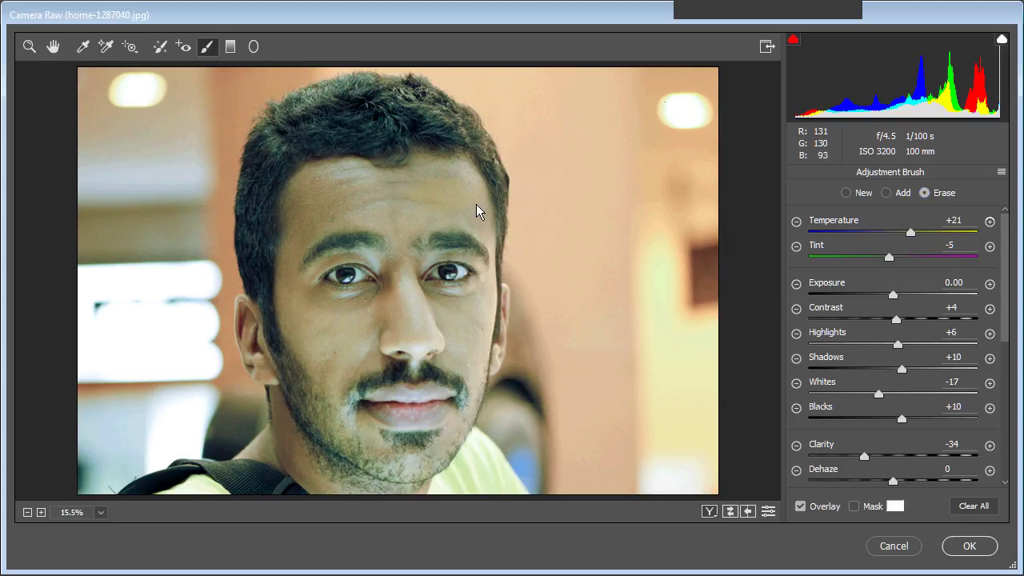
{"action": "left_click_drag", "start_coordinate": [410, 215], "coordinate": [413, 174]}
{"action": "left_click", "coordinate": [860, 195]}
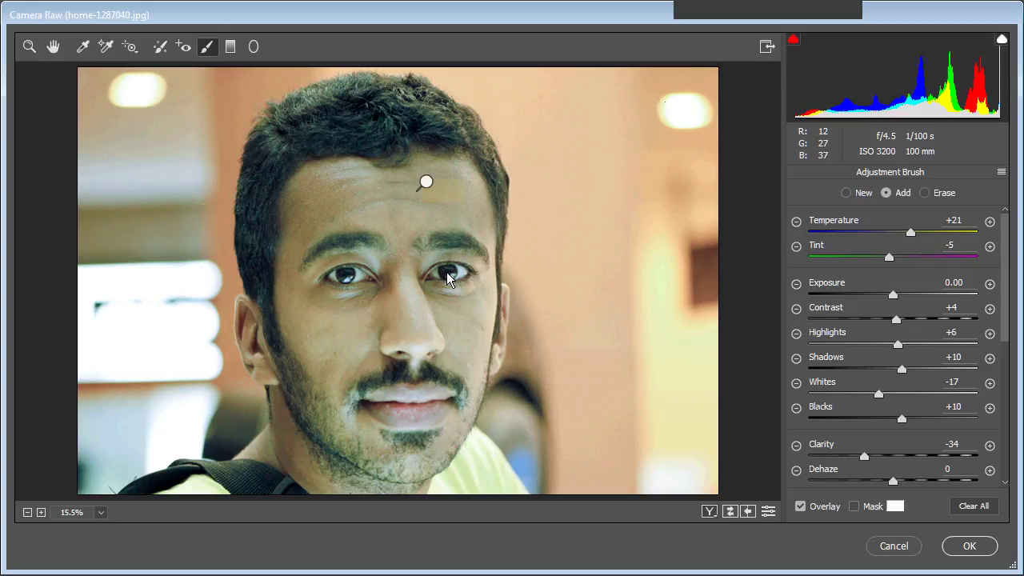
Add an Adjustment Brush spot on the iris of the subject's left eye with Temperature -100 and Tint +100.
{"action": "left_click", "coordinate": [457, 260]}
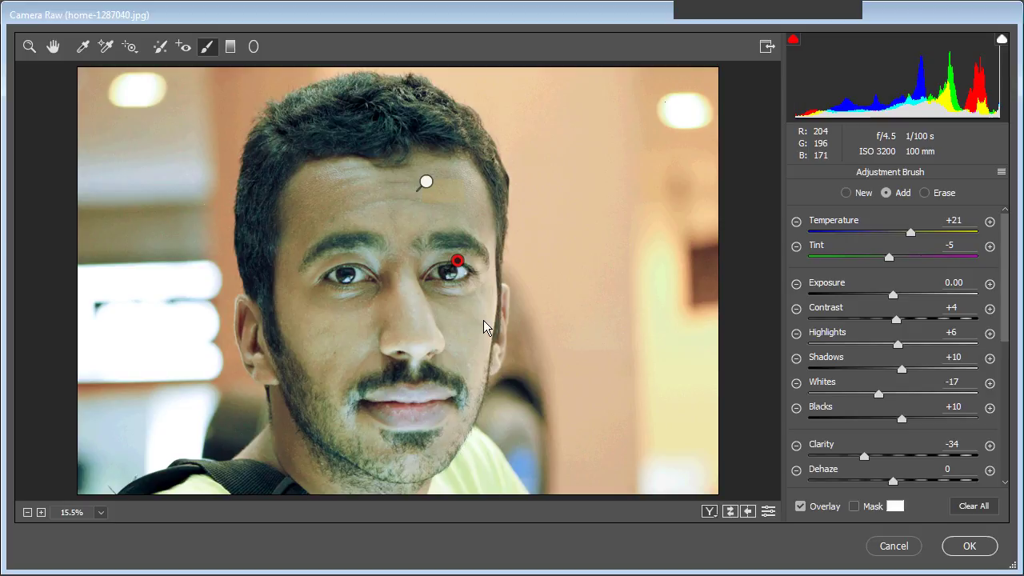
{"action": "left_click", "coordinate": [907, 233]}
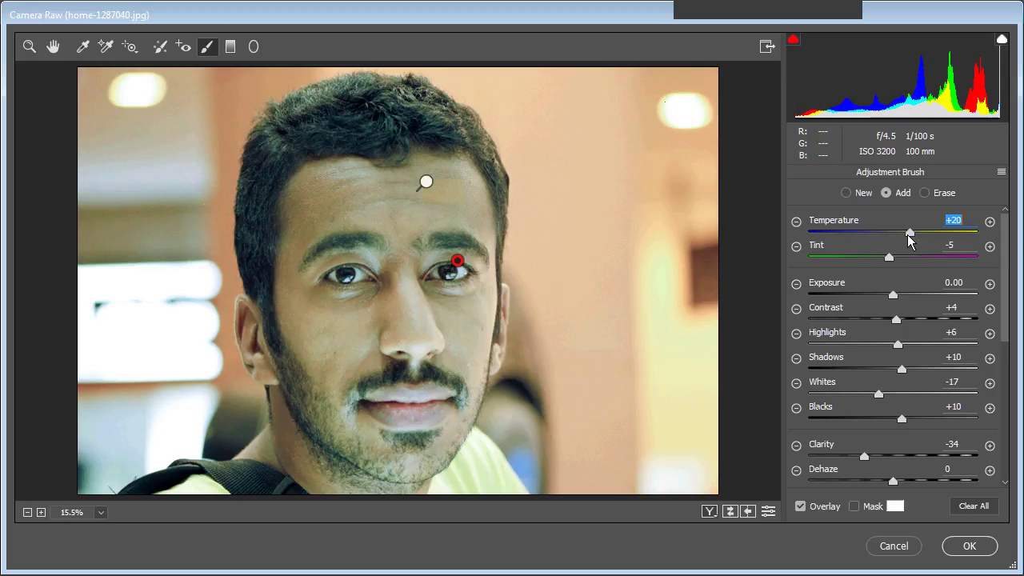
{"action": "left_click_drag", "start_coordinate": [908, 235], "coordinate": [828, 236]}
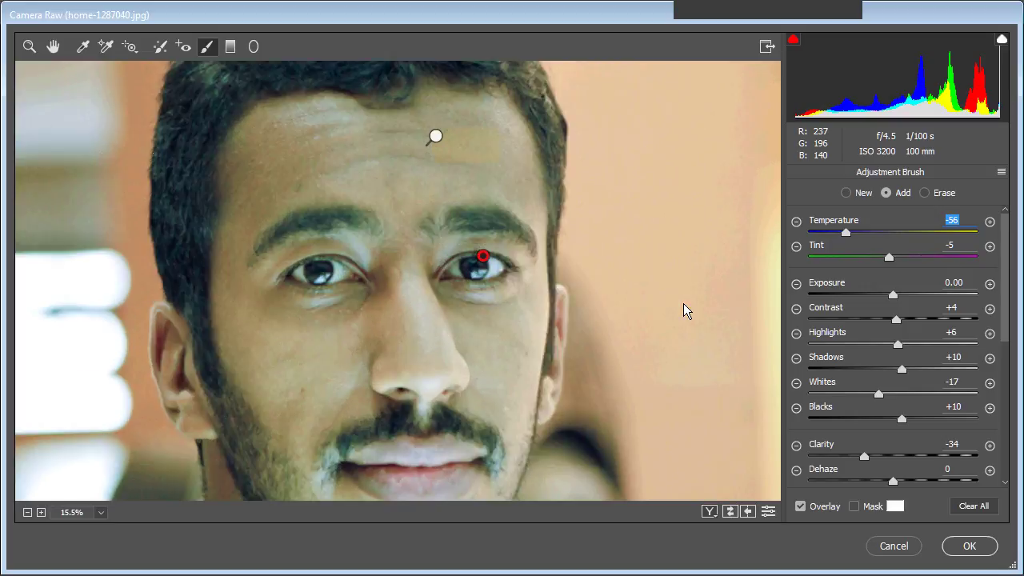
{"action": "key", "text": "ctrl+plus"}
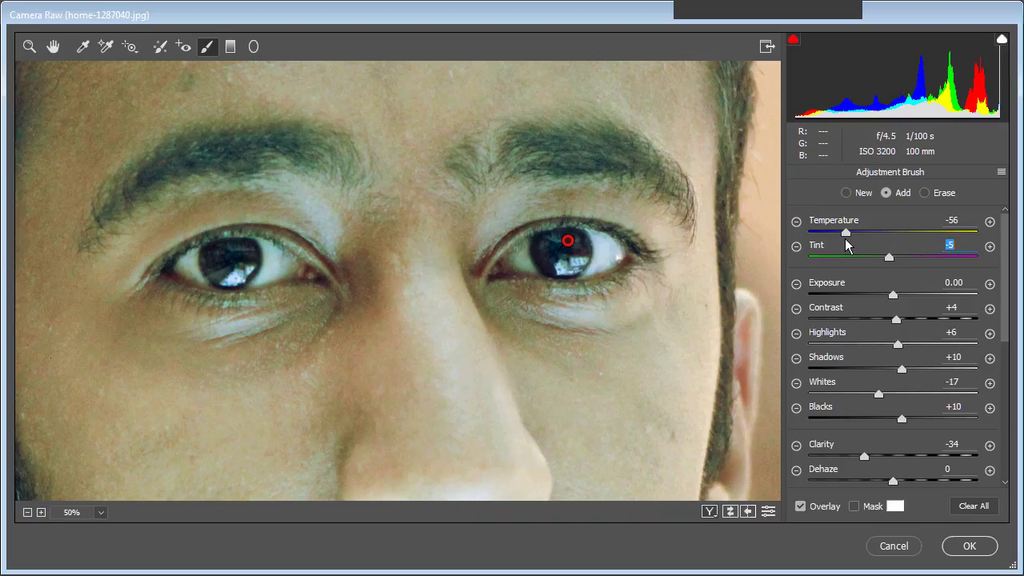
{"action": "left_click_drag", "start_coordinate": [845, 236], "coordinate": [806, 237]}
{"action": "left_click_drag", "start_coordinate": [887, 257], "coordinate": [985, 256]}
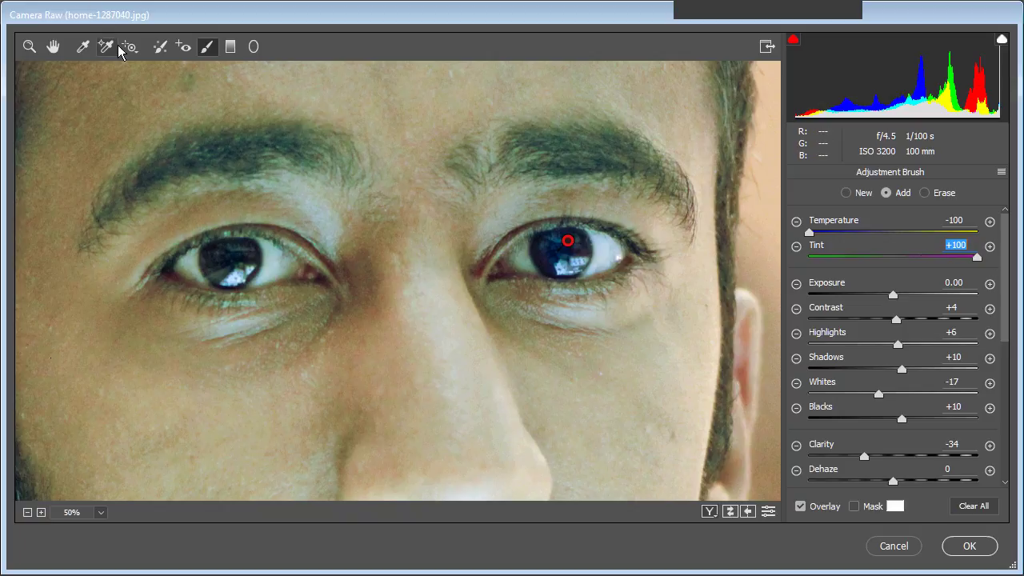
Heal a small skin area just above and between the eyebrows with Spot Removal, checking it with the overlay hidden.
{"action": "left_click", "coordinate": [170, 48]}
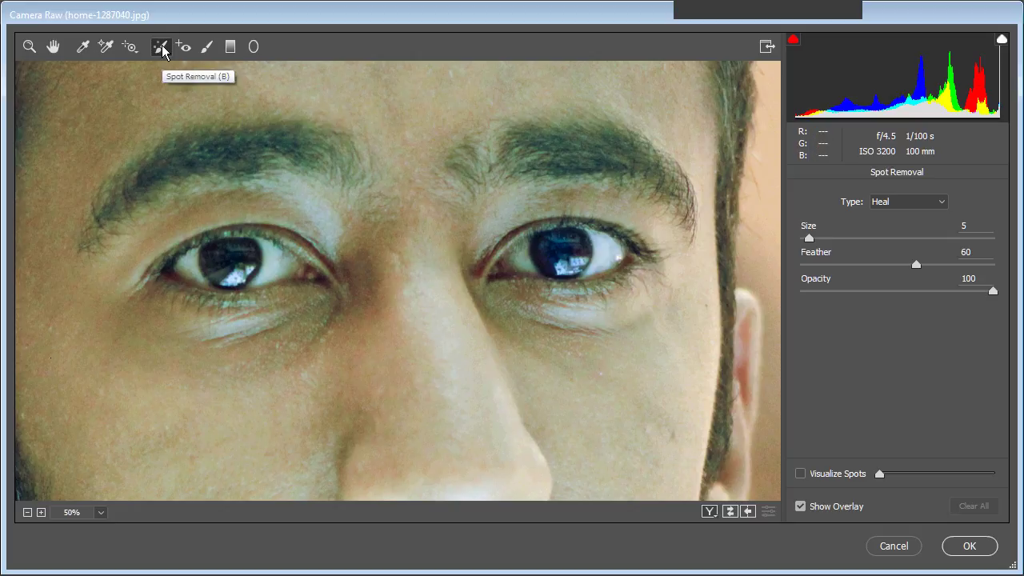
{"action": "mouse_move", "coordinate": [389, 115]}
{"action": "left_mouse_down"}
{"action": "mouse_move", "coordinate": [406, 130]}
{"action": "mouse_move", "coordinate": [393, 123]}
{"action": "mouse_move", "coordinate": [395, 135]}
{"action": "left_mouse_up"}
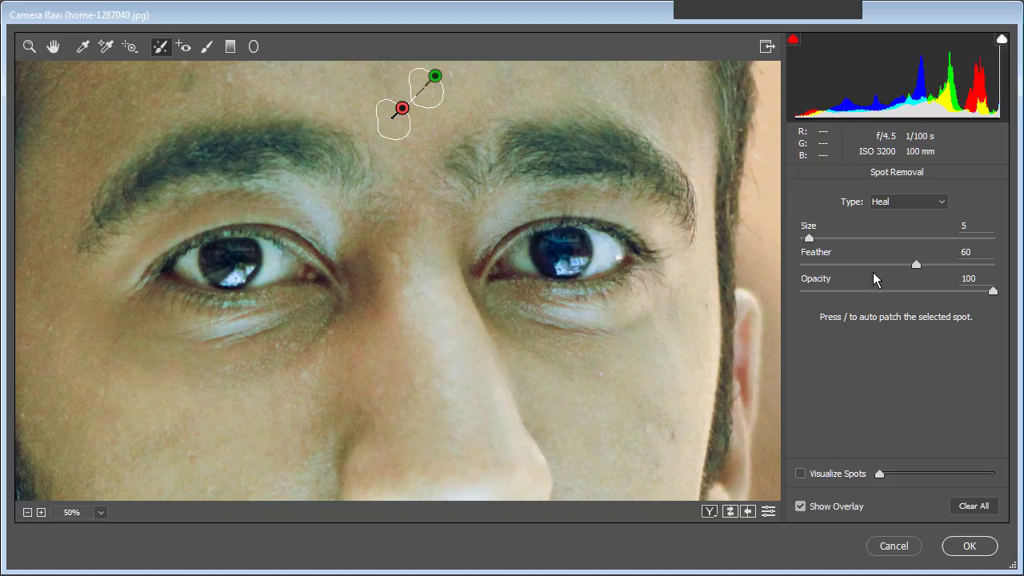
{"action": "left_click", "coordinate": [800, 506]}
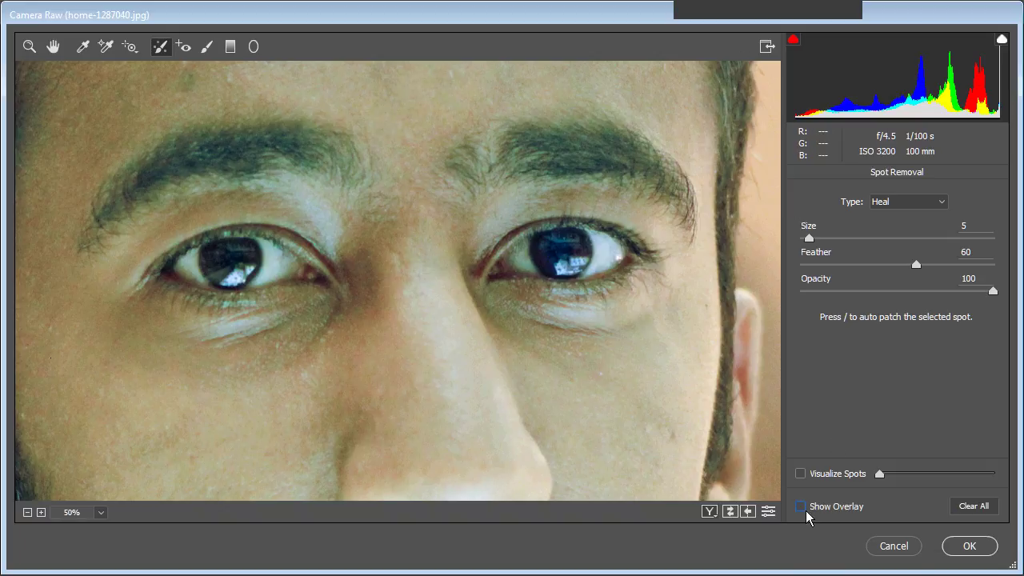
{"action": "left_click", "coordinate": [800, 506]}
Hide the Adjustment Brush overlay and apply the Camera Raw edits to the photo.
{"action": "left_click", "coordinate": [203, 47]}
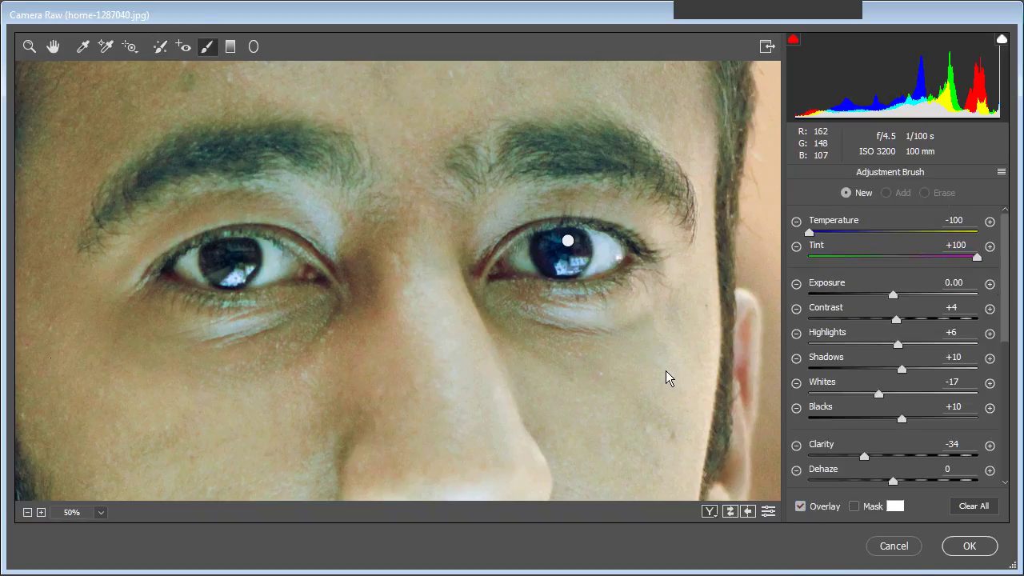
{"action": "left_click", "coordinate": [831, 509]}
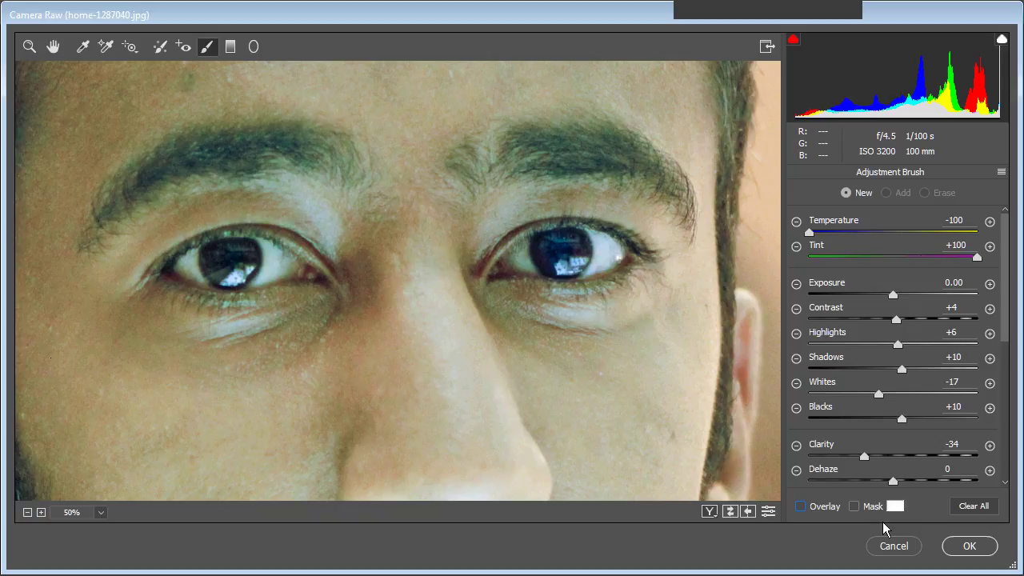
{"action": "left_click", "coordinate": [966, 547]}
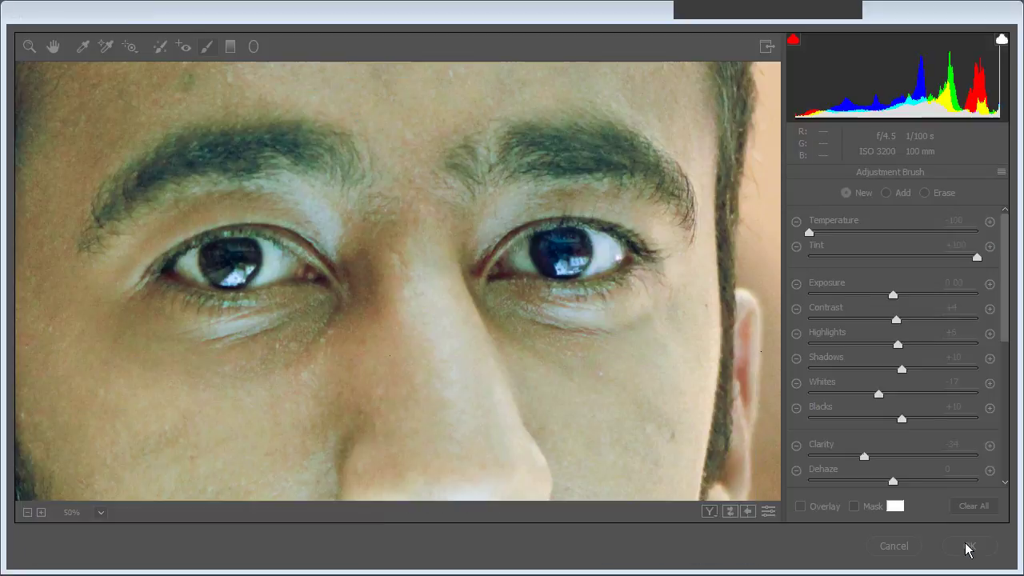
{"action": "left_click", "coordinate": [966, 545]}
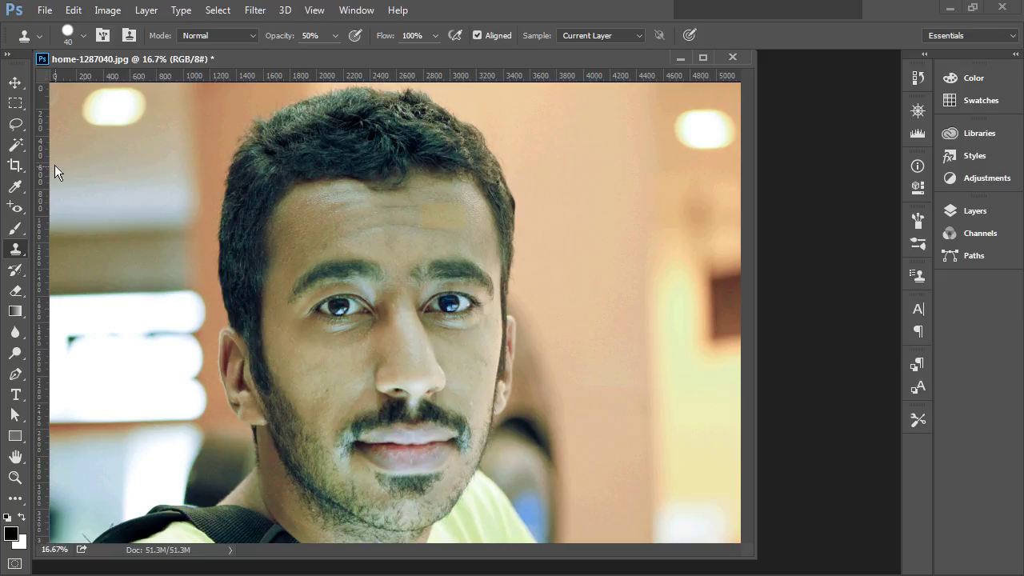
Duplicate the Background layer and make the copy the active layer.
{"action": "left_click", "coordinate": [957, 210]}
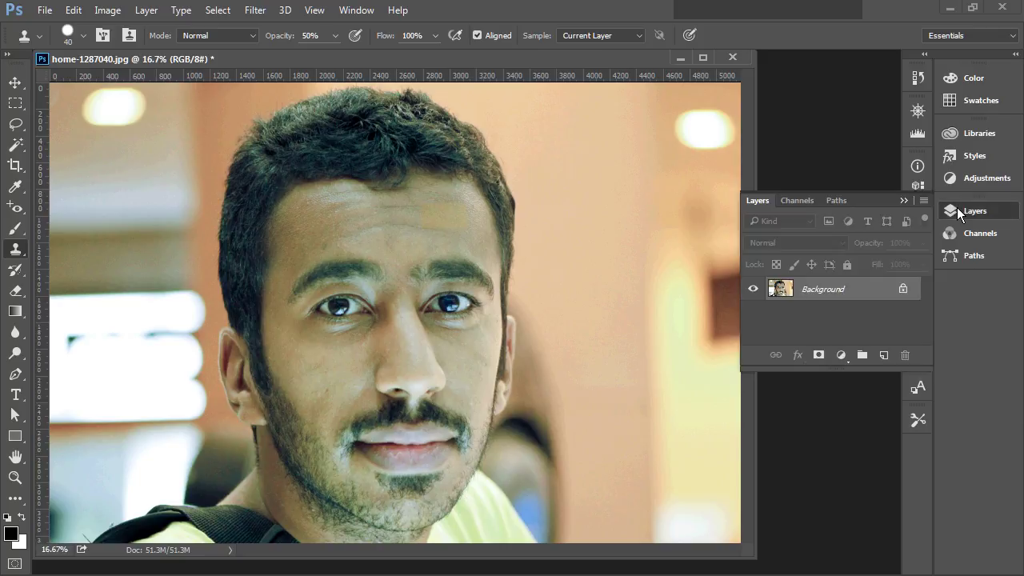
{"action": "right_click", "coordinate": [872, 293]}
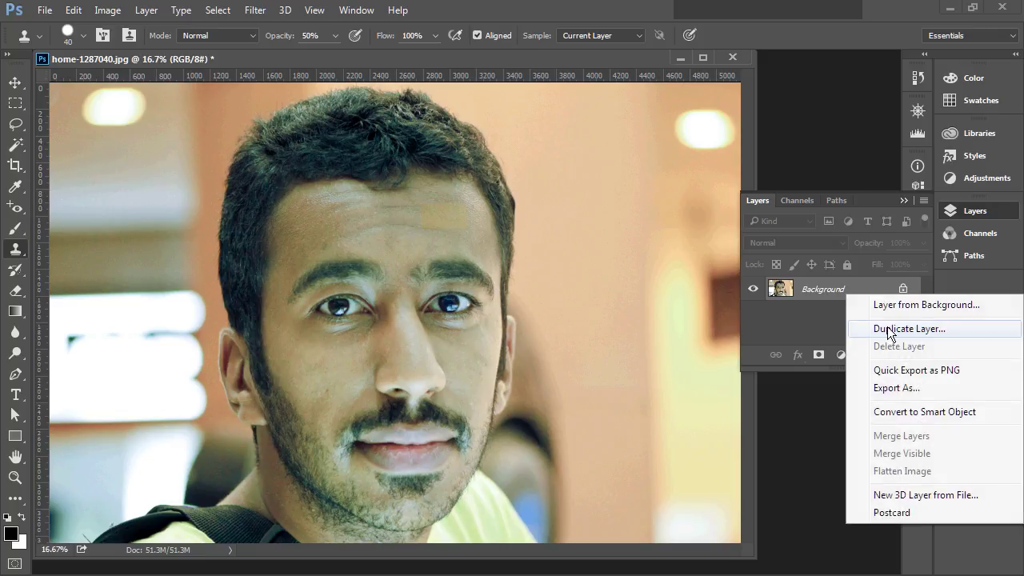
{"action": "left_click", "coordinate": [890, 329]}
{"action": "left_click", "coordinate": [893, 268]}
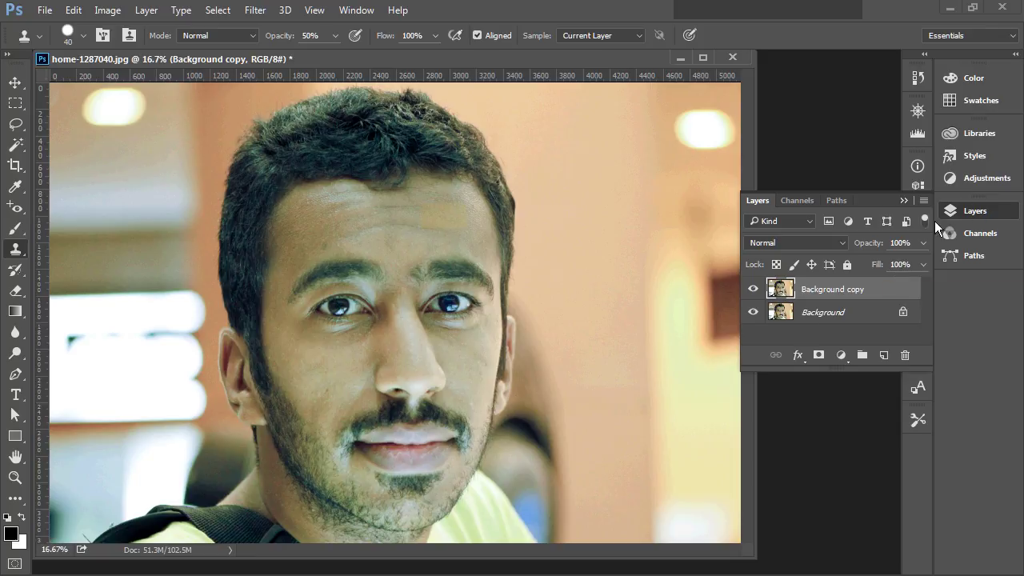
{"action": "right_click", "coordinate": [808, 311]}
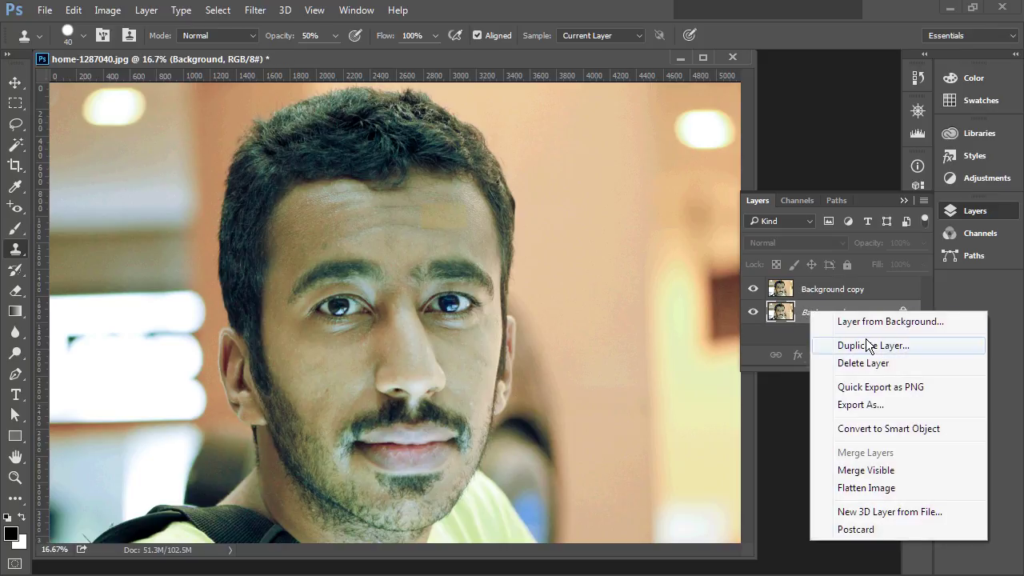
{"action": "left_click", "coordinate": [806, 324]}
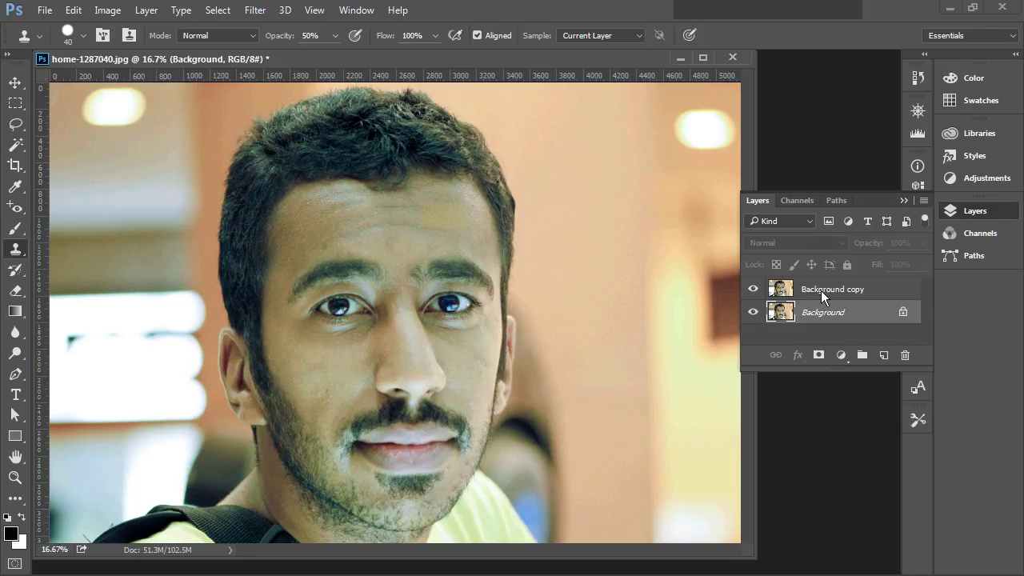
{"action": "left_click", "coordinate": [821, 290]}
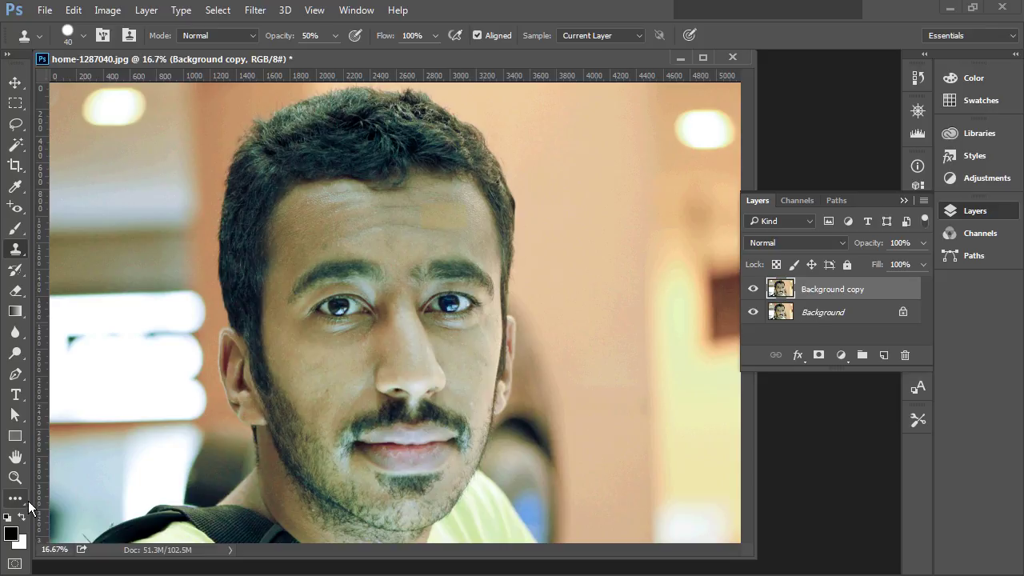
Enter Quick Mask mode and paint over the face and hair with a 500 px brush.
{"action": "left_click", "coordinate": [14, 564]}
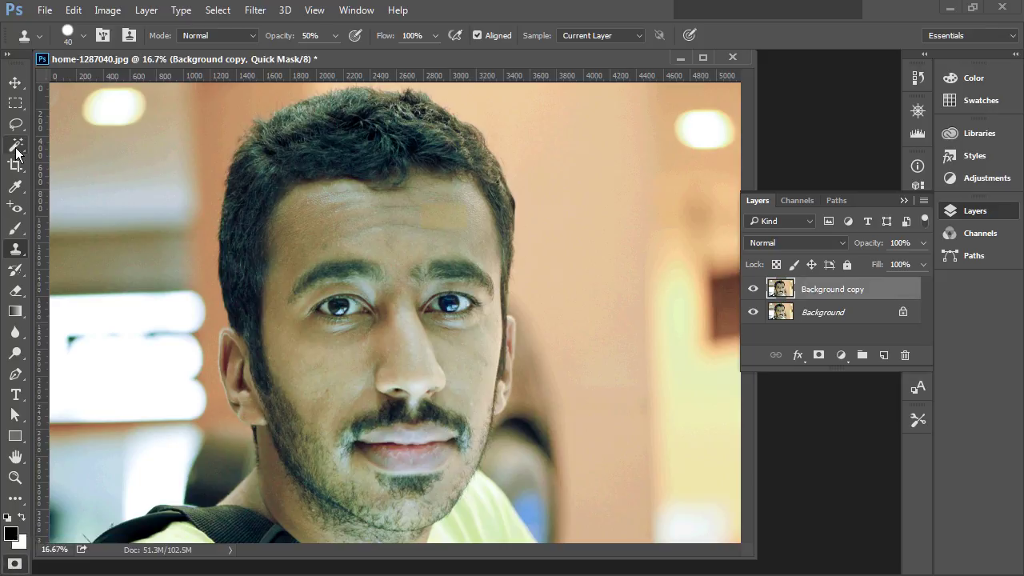
{"action": "left_click", "coordinate": [17, 231]}
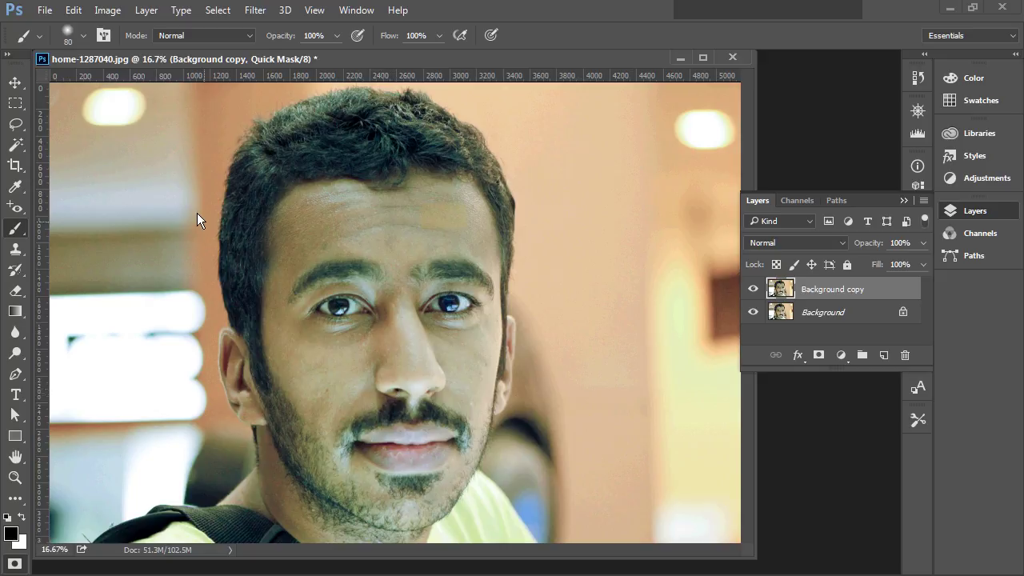
{"action": "left_click", "coordinate": [84, 37]}
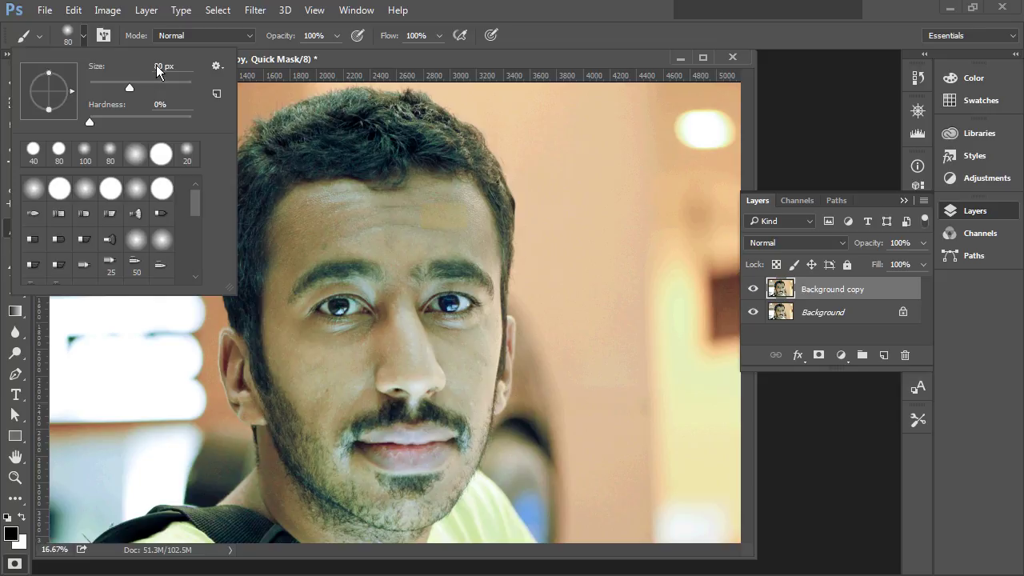
{"action": "left_click", "coordinate": [160, 65]}
{"action": "type", "text": "500"}
{"action": "key", "text": "Return"}
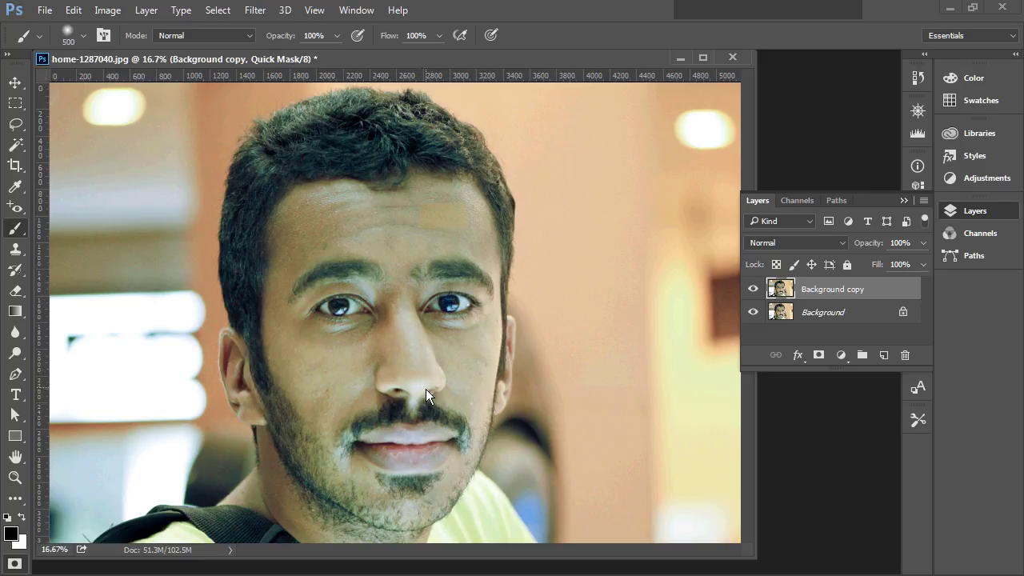
{"action": "mouse_move", "coordinate": [407, 502]}
{"action": "left_mouse_down"}
{"action": "mouse_move", "coordinate": [340, 469]}
{"action": "mouse_move", "coordinate": [269, 394]}
{"action": "mouse_move", "coordinate": [252, 300]}
{"action": "left_mouse_up"}
{"action": "mouse_move", "coordinate": [252, 302]}
{"action": "left_mouse_down"}
{"action": "mouse_move", "coordinate": [267, 152]}
{"action": "mouse_move", "coordinate": [354, 121]}
{"action": "mouse_move", "coordinate": [478, 182]}
{"action": "mouse_move", "coordinate": [485, 342]}
{"action": "mouse_move", "coordinate": [425, 480]}
{"action": "mouse_move", "coordinate": [320, 376]}
{"action": "mouse_move", "coordinate": [307, 167]}
{"action": "mouse_move", "coordinate": [359, 423]}
{"action": "mouse_move", "coordinate": [412, 428]}
{"action": "mouse_move", "coordinate": [380, 323]}
{"action": "left_mouse_up"}
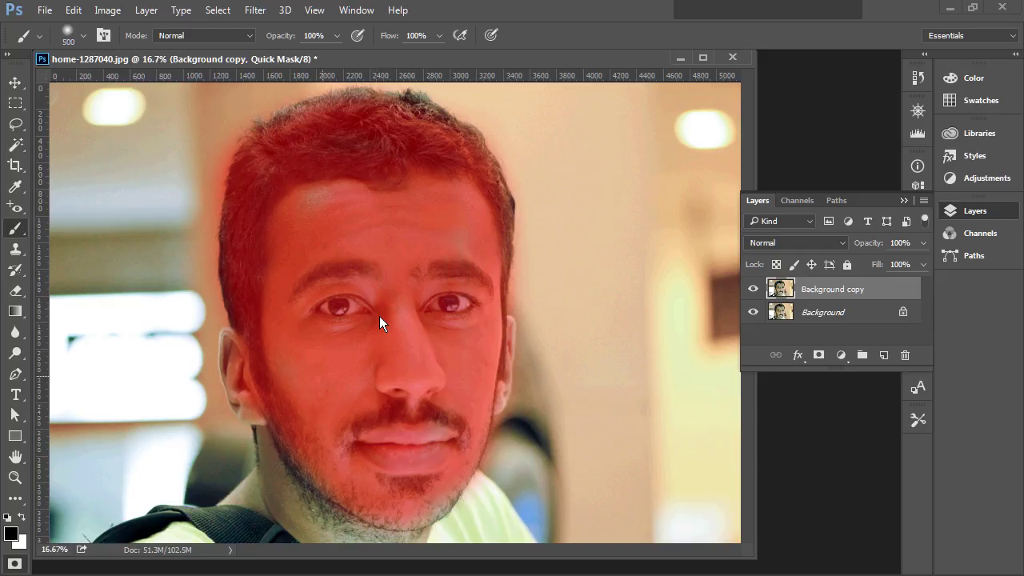
{"action": "mouse_move", "coordinate": [456, 258]}
{"action": "left_mouse_down"}
{"action": "mouse_move", "coordinate": [302, 213]}
{"action": "mouse_move", "coordinate": [420, 377]}
{"action": "left_mouse_up"}
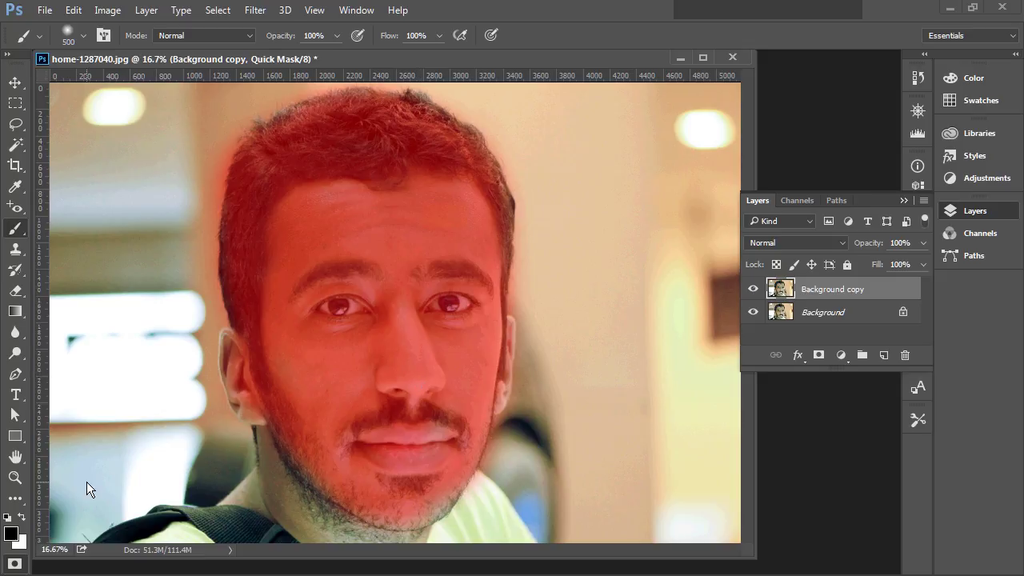
Convert the quick mask to a selection and invert it to select the face and hair.
{"action": "left_click", "coordinate": [23, 563]}
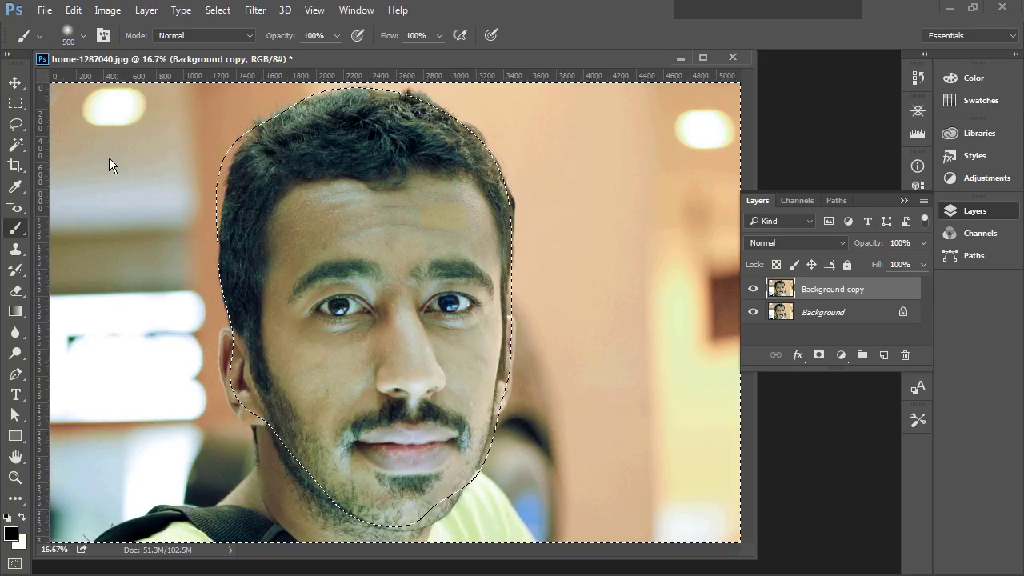
{"action": "left_click", "coordinate": [219, 10]}
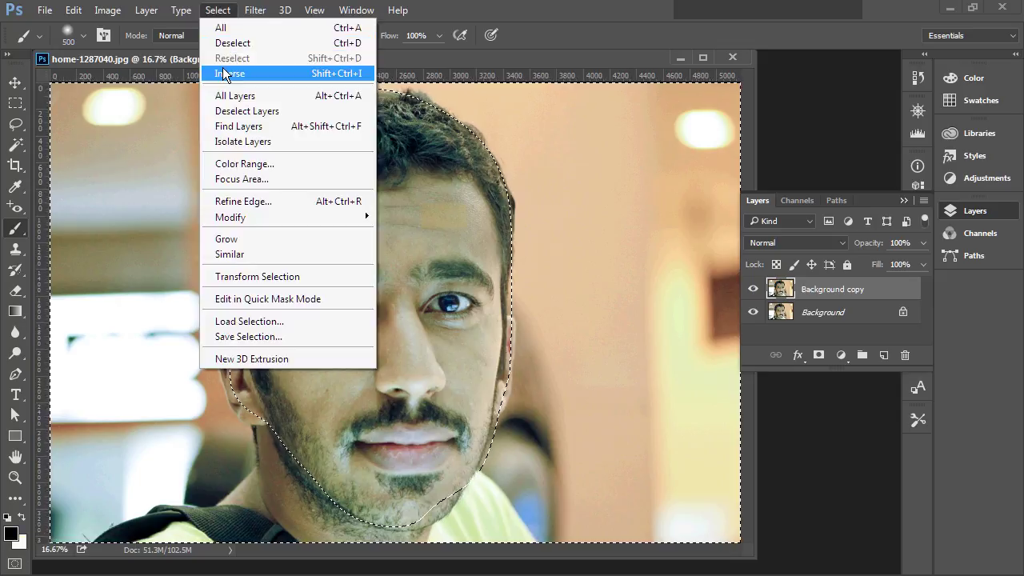
{"action": "left_click", "coordinate": [223, 72]}
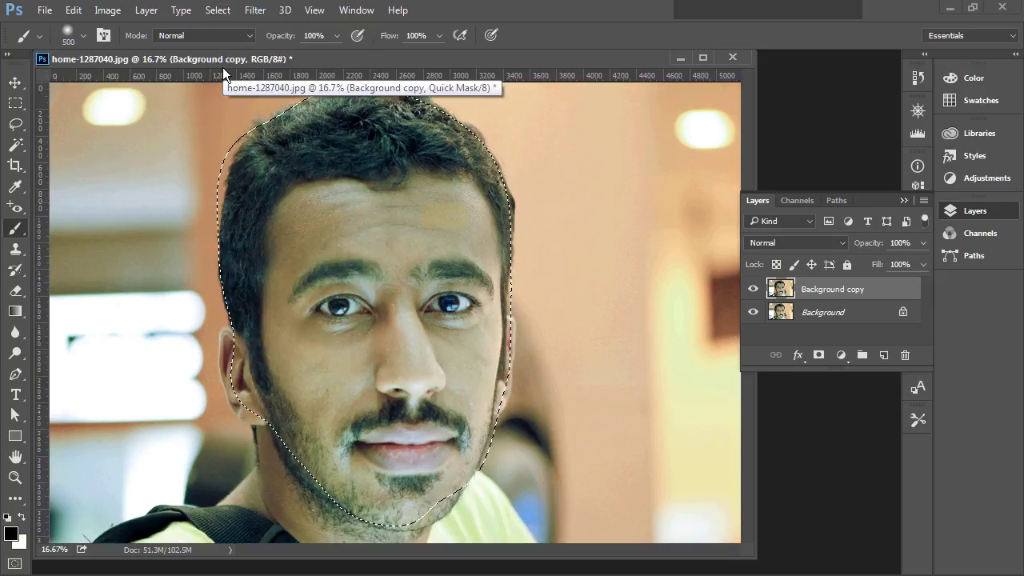
Open the Gaussian Blur filter for the selected face and move its dialog clear of the face.
{"action": "left_click", "coordinate": [251, 14]}
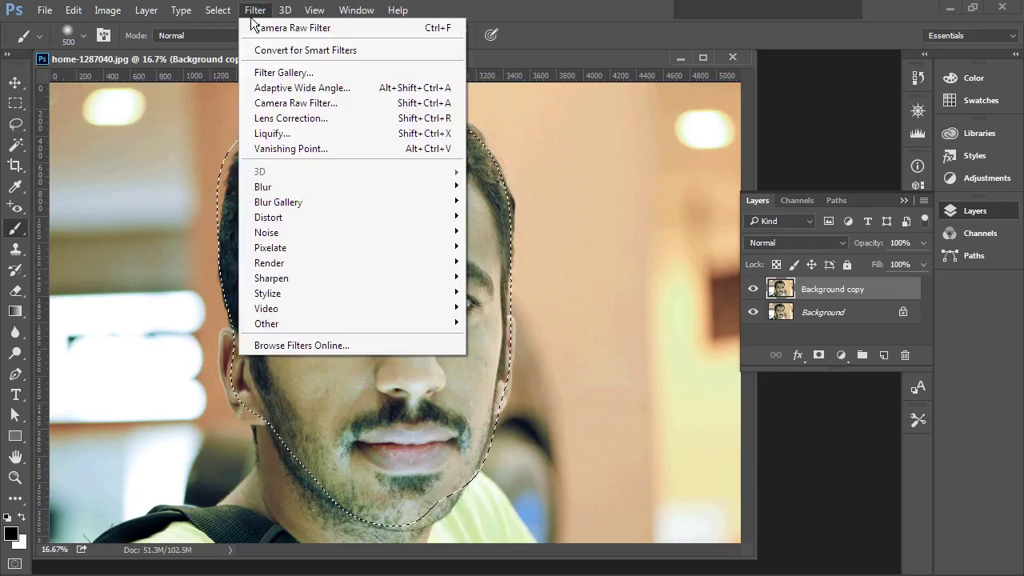
{"action": "left_click", "coordinate": [256, 50]}
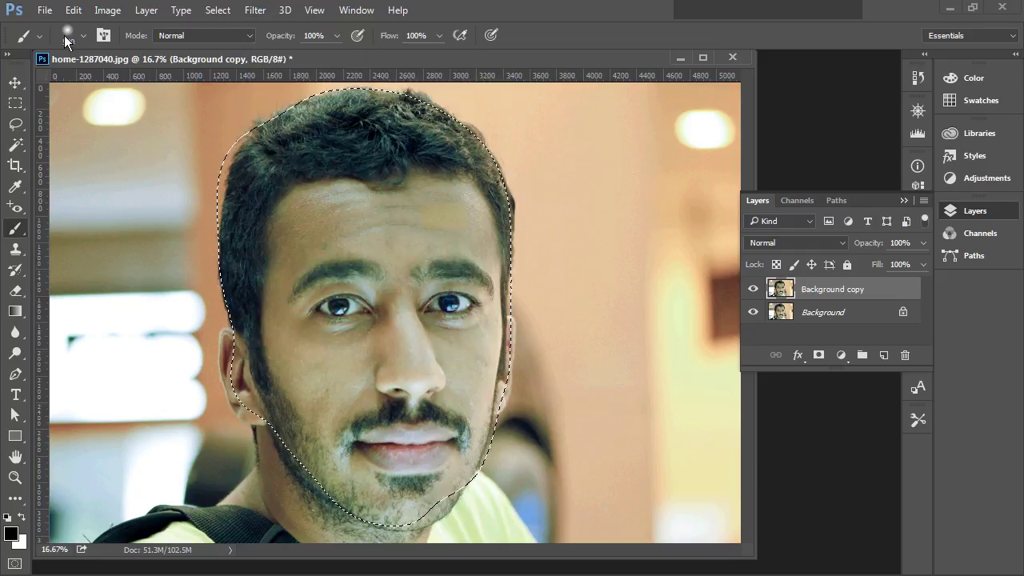
{"action": "left_click", "coordinate": [262, 16]}
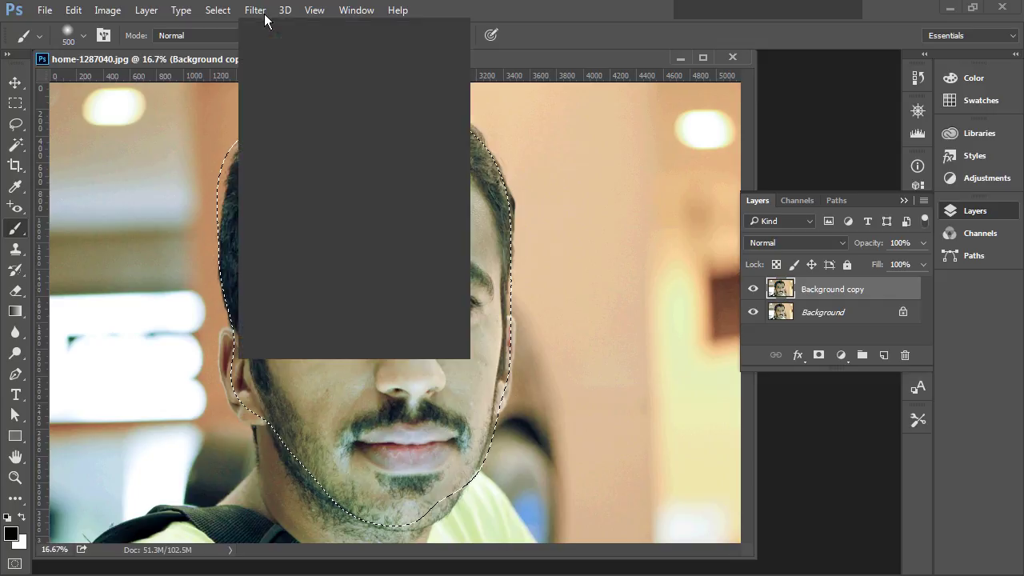
{"action": "mouse_move", "coordinate": [276, 185]}
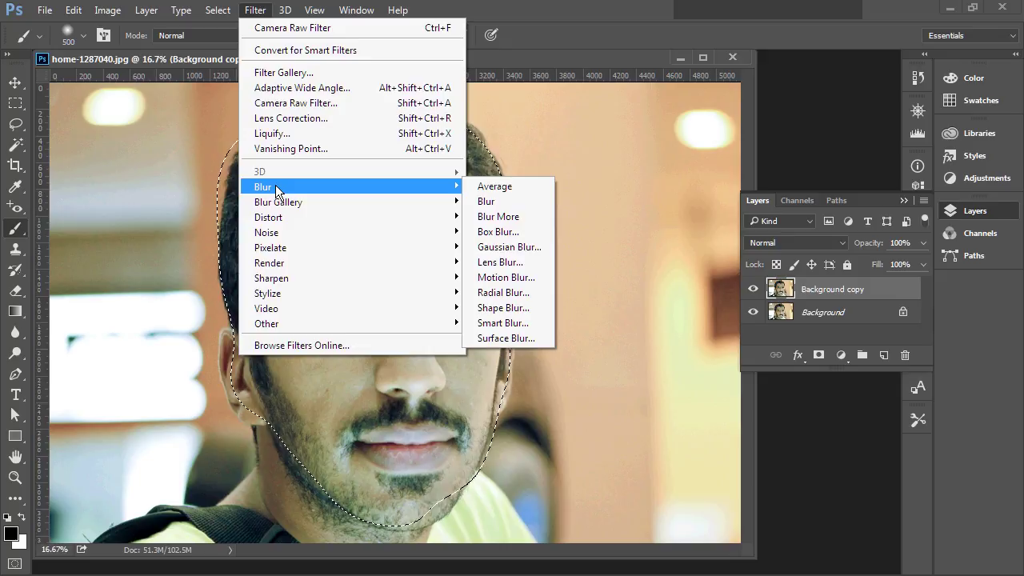
{"action": "left_click", "coordinate": [496, 247]}
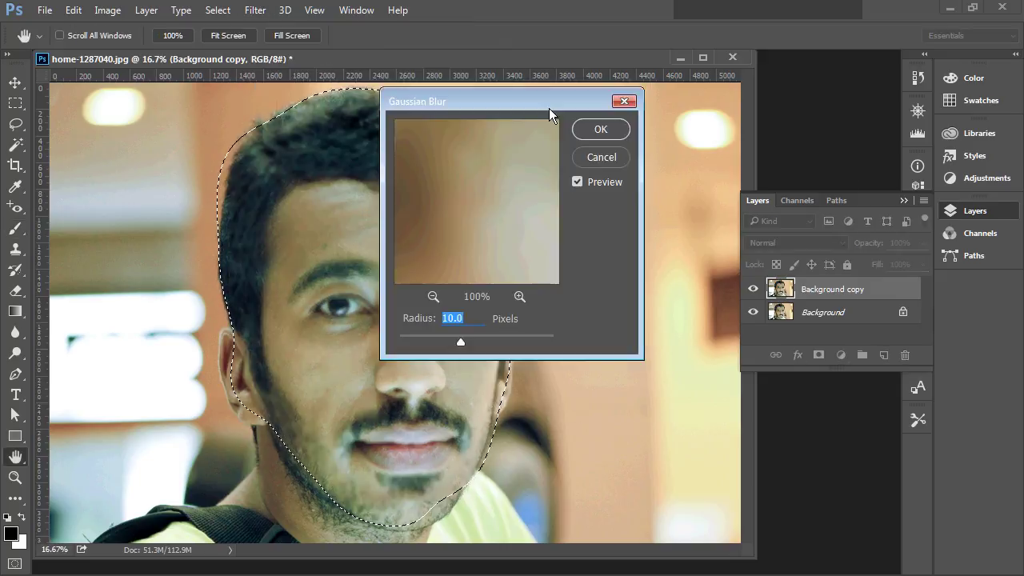
{"action": "left_click_drag", "start_coordinate": [549, 108], "coordinate": [758, 171]}
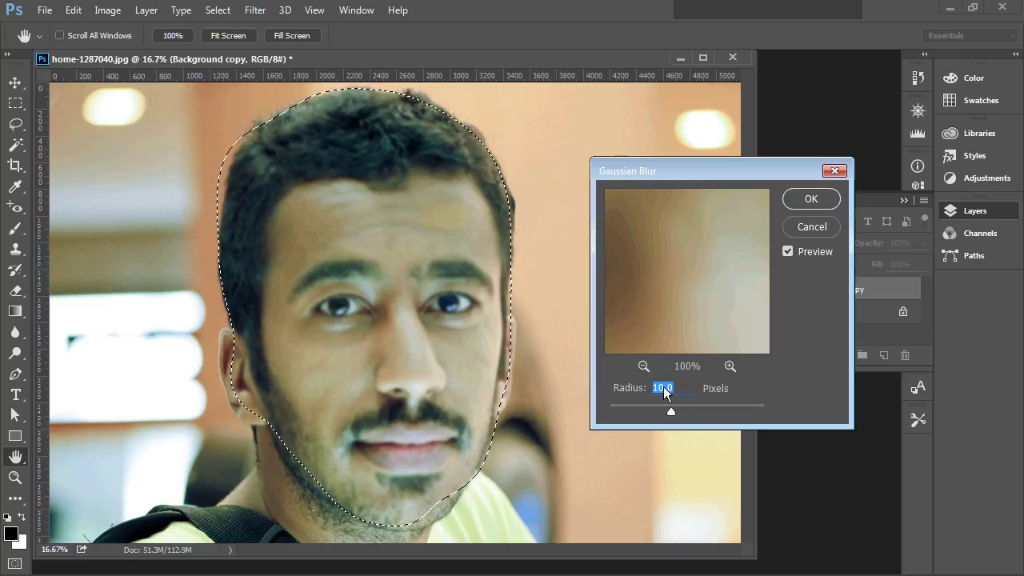
Try Gaussian Blur radii of about 585, 300 and 200 pixels on the selected face.
{"action": "type", "text": "182"}
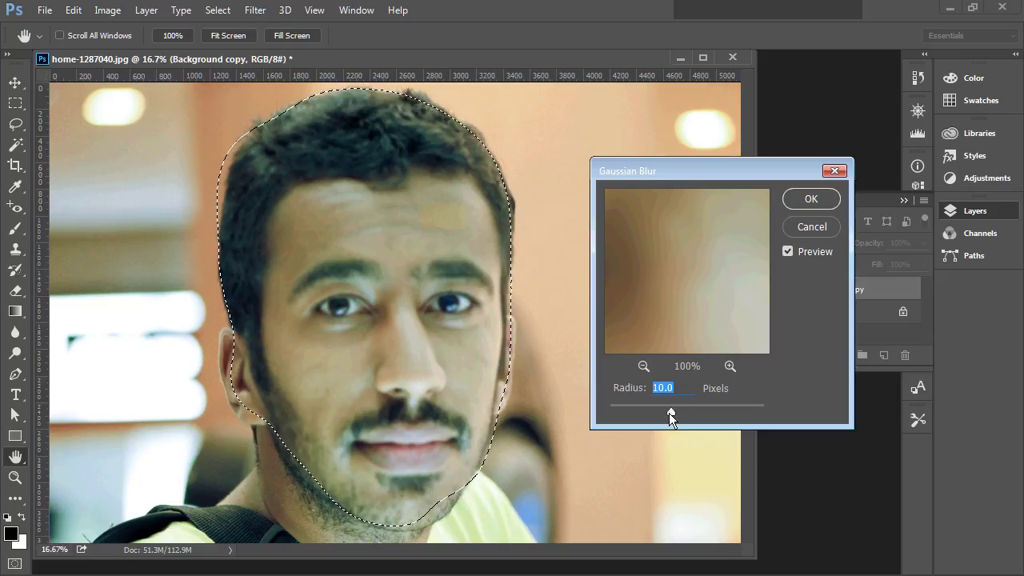
{"action": "left_click_drag", "start_coordinate": [731, 411], "coordinate": [750, 409]}
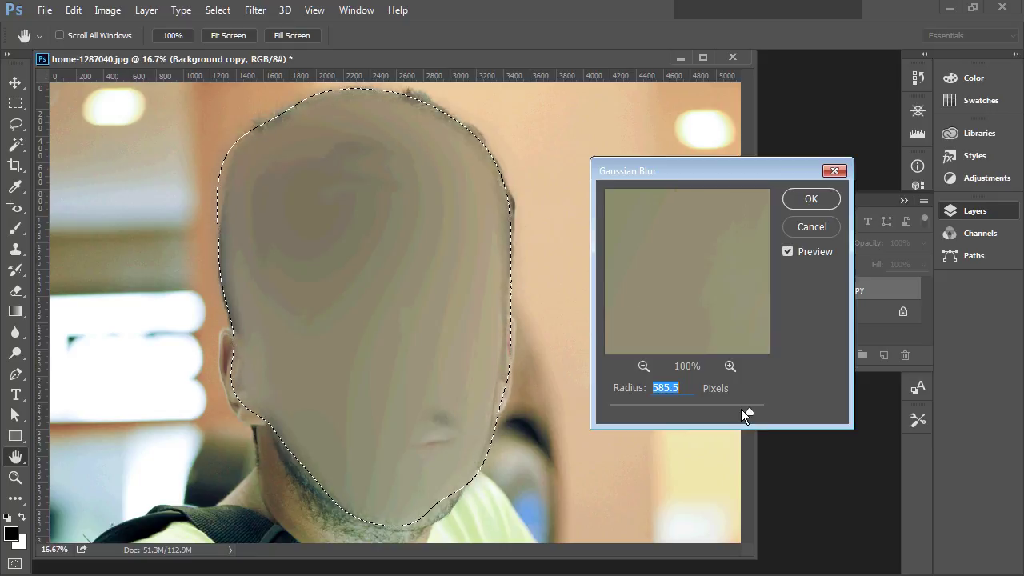
{"action": "type", "text": "30"}
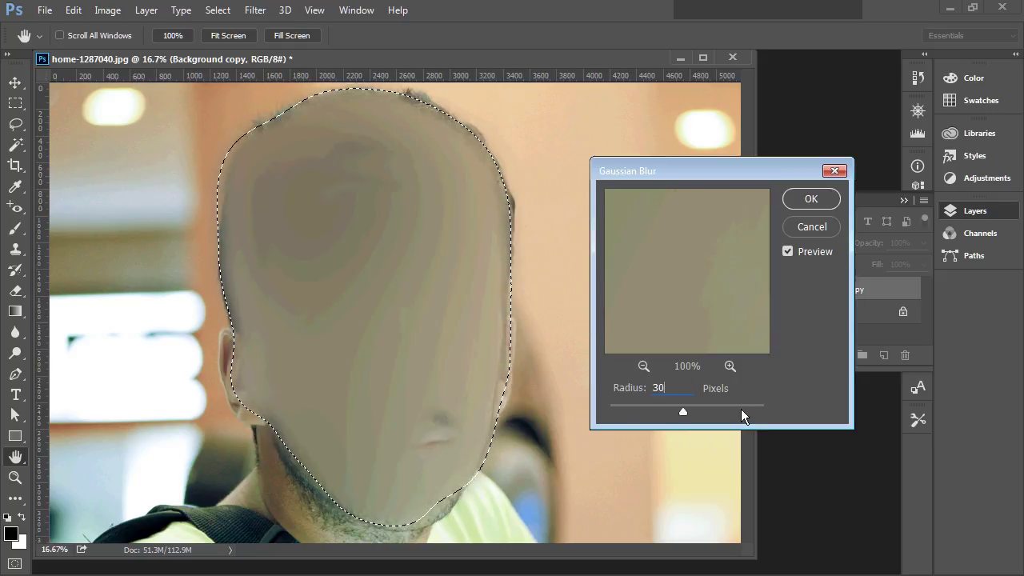
{"action": "type", "text": "0"}
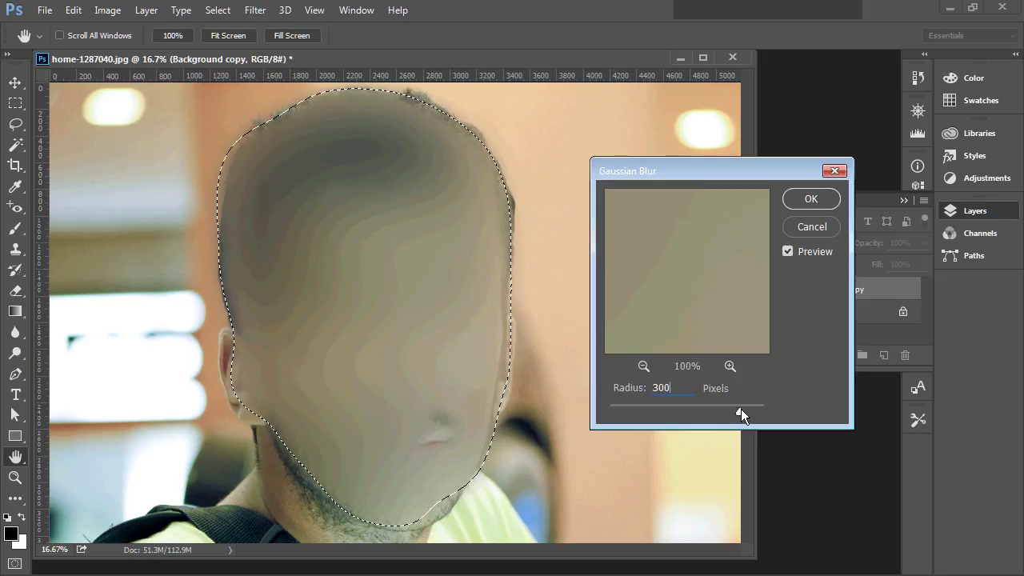
{"action": "key", "text": "BackSpace"}
{"action": "key", "text": "BackSpace"}
{"action": "key", "text": "BackSpace"}
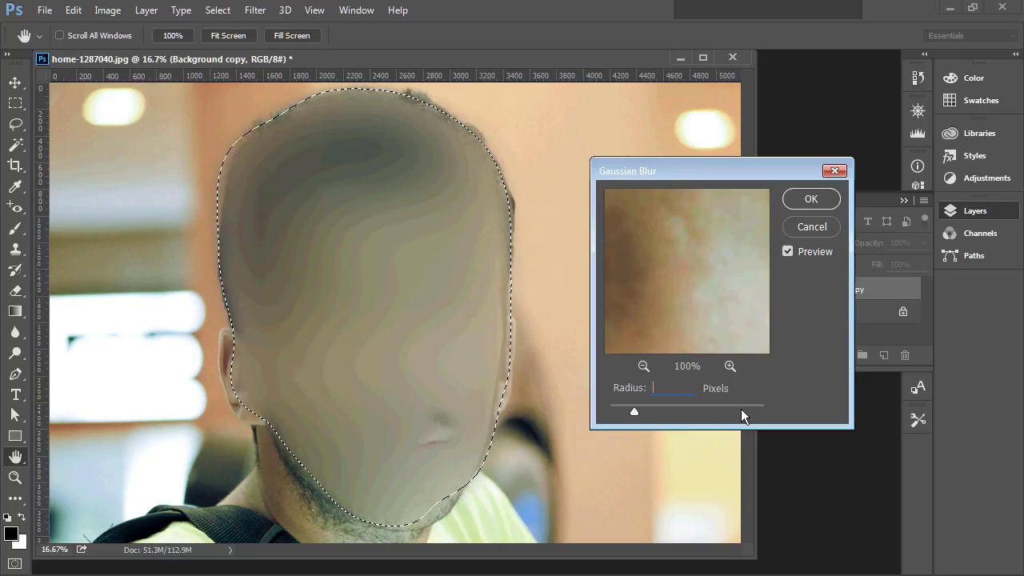
{"action": "type", "text": "200"}
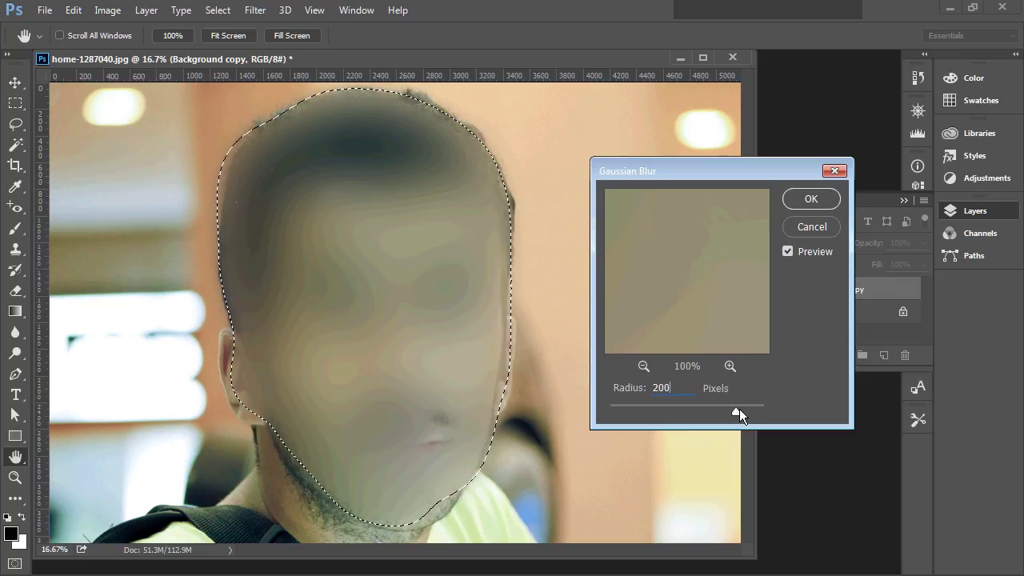
Apply the Gaussian Blur with a 75-pixel radius and deselect the face.
{"action": "left_click_drag", "start_coordinate": [687, 388], "coordinate": [646, 386]}
{"action": "type", "text": "75"}
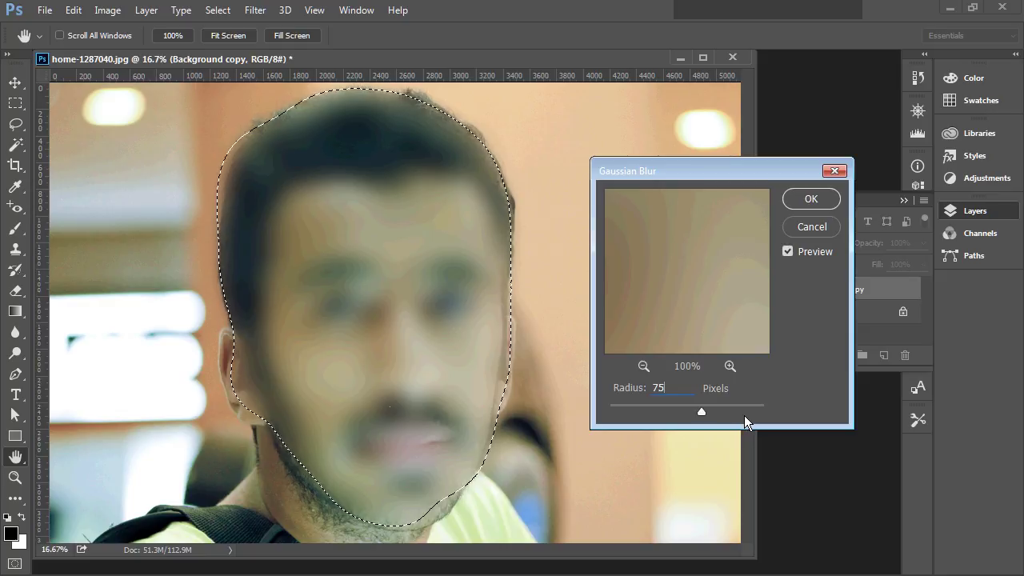
{"action": "key", "text": "Return"}
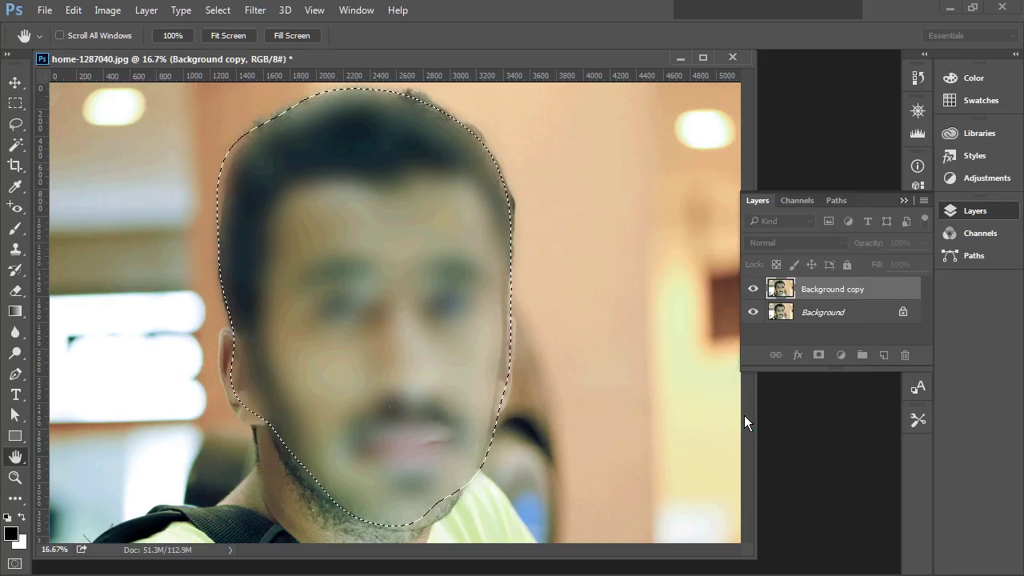
{"action": "key", "text": "b"}
{"action": "key", "text": "ctrl+d"}
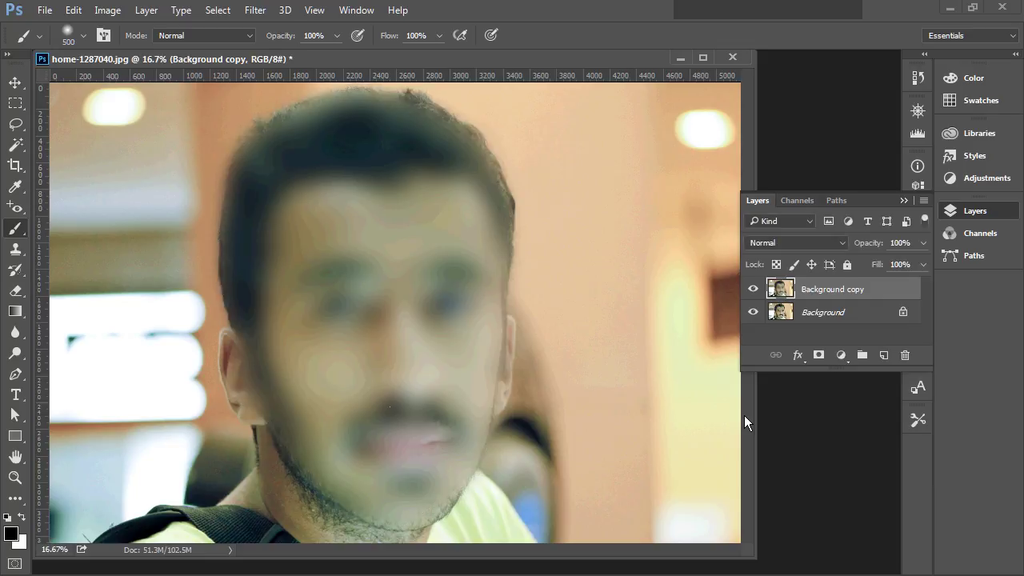